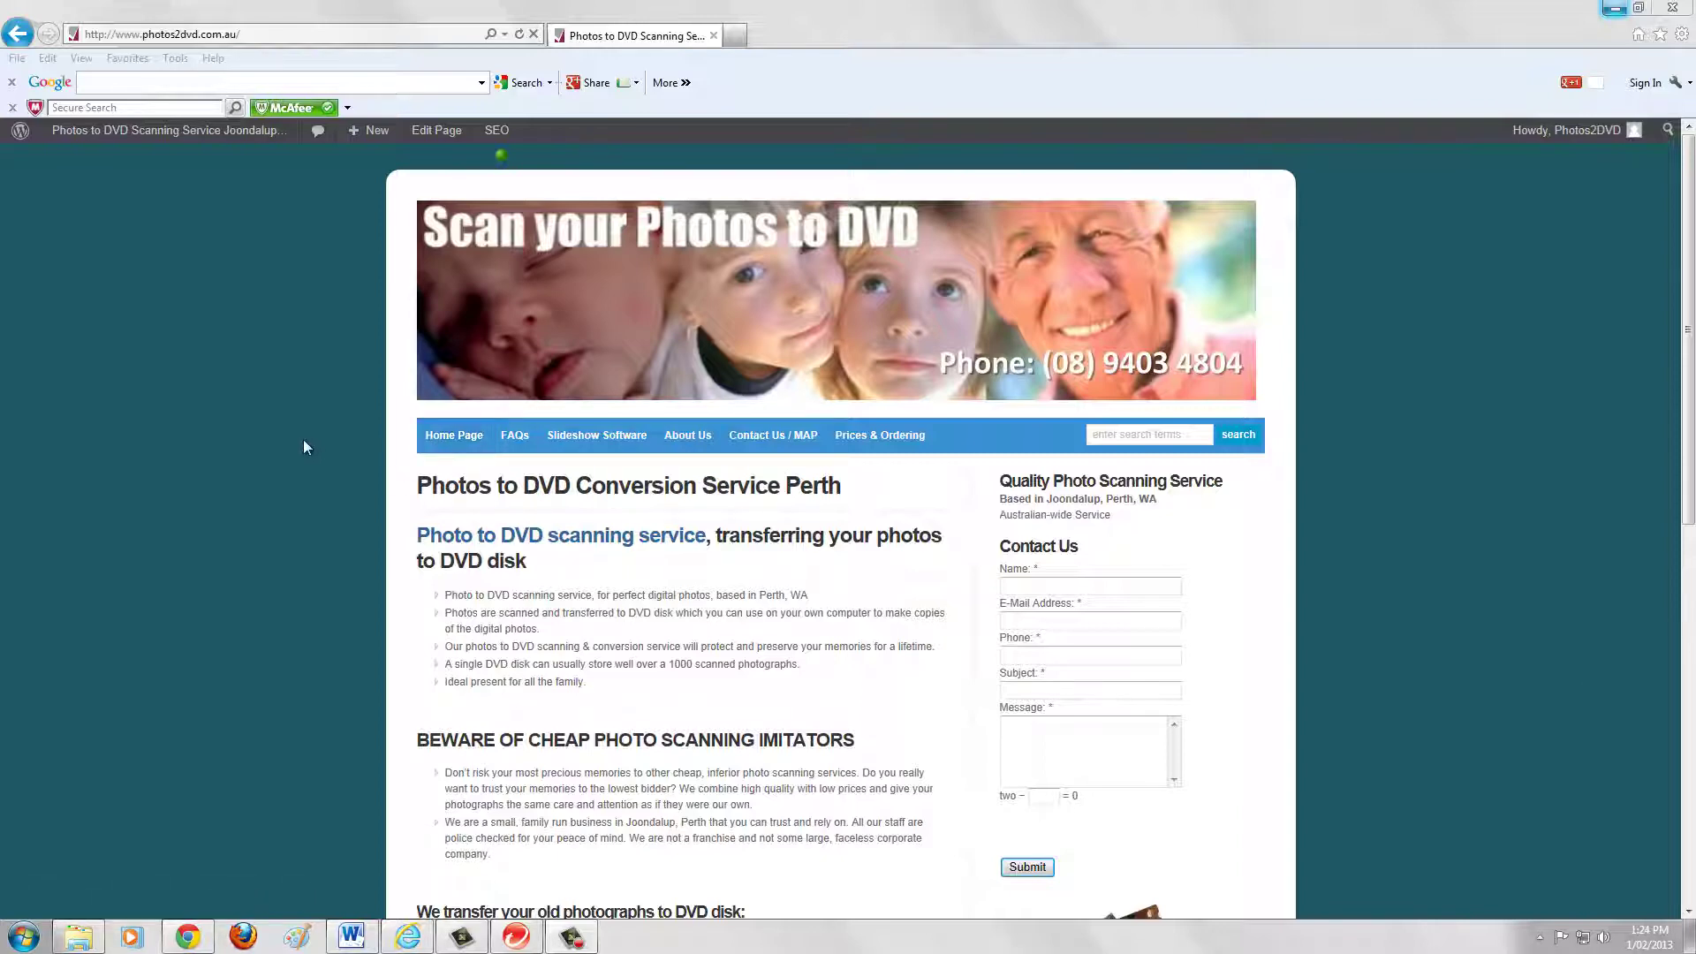
Look over the site's About Us page, then return to the home page.
{"action": "scroll", "coordinate": [304, 441], "scroll_direction": "down", "scroll_amount": 8}
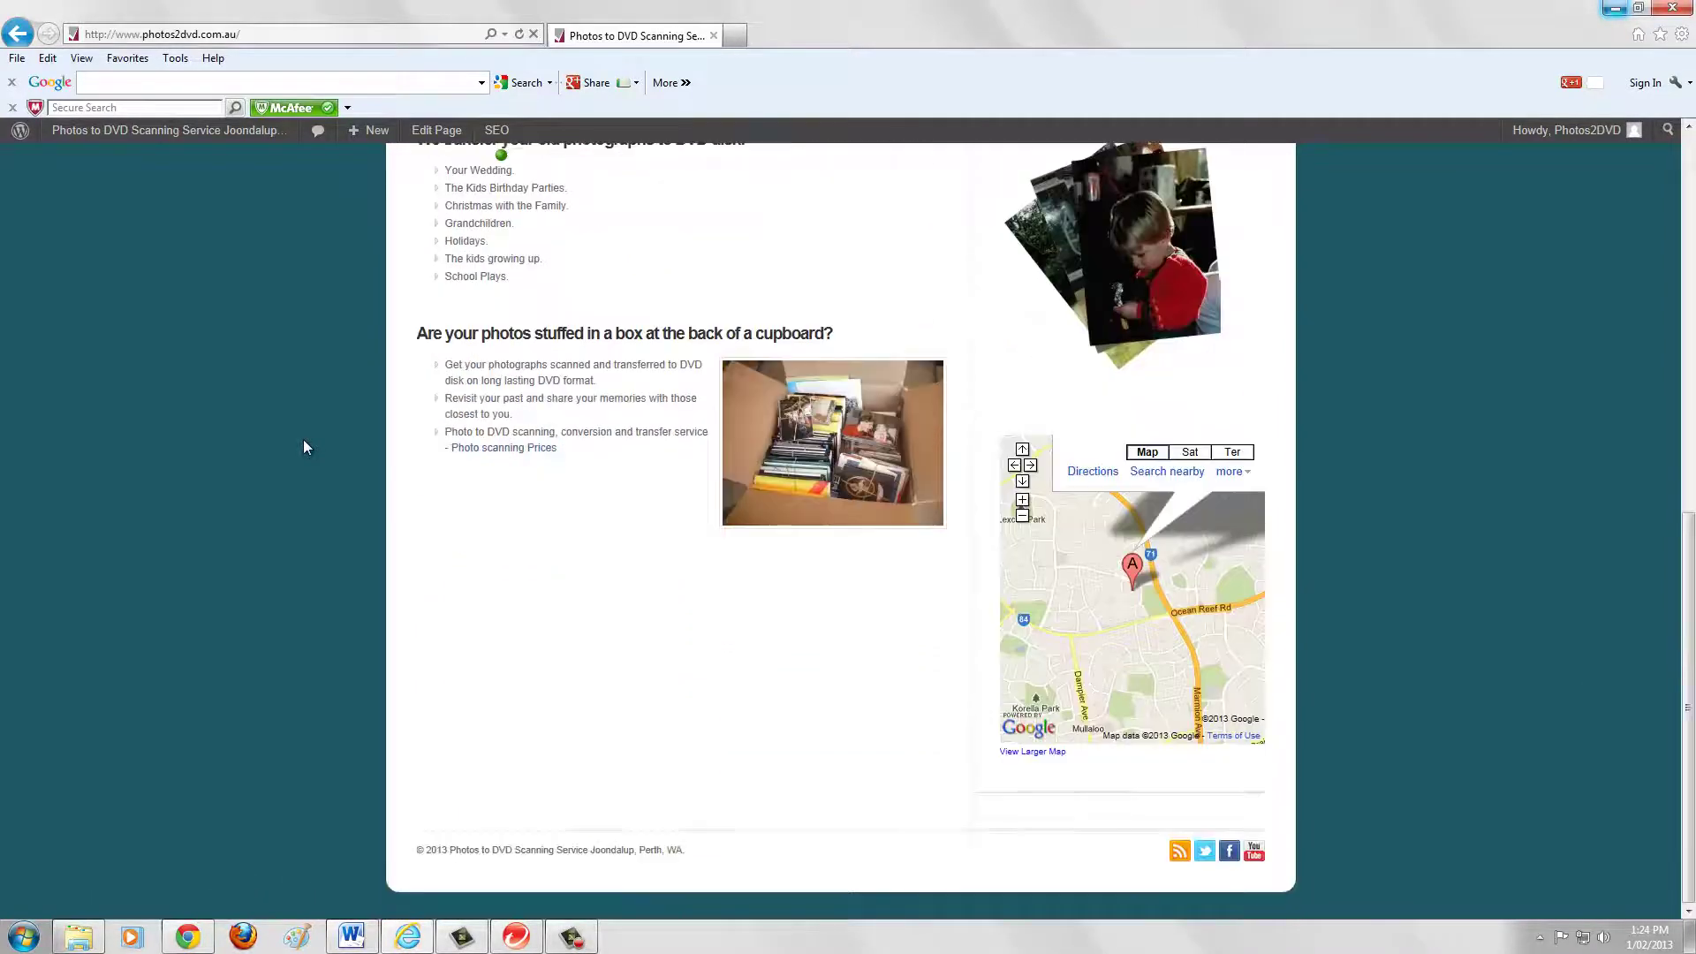
{"action": "scroll", "coordinate": [304, 447], "scroll_direction": "up", "scroll_amount": 8}
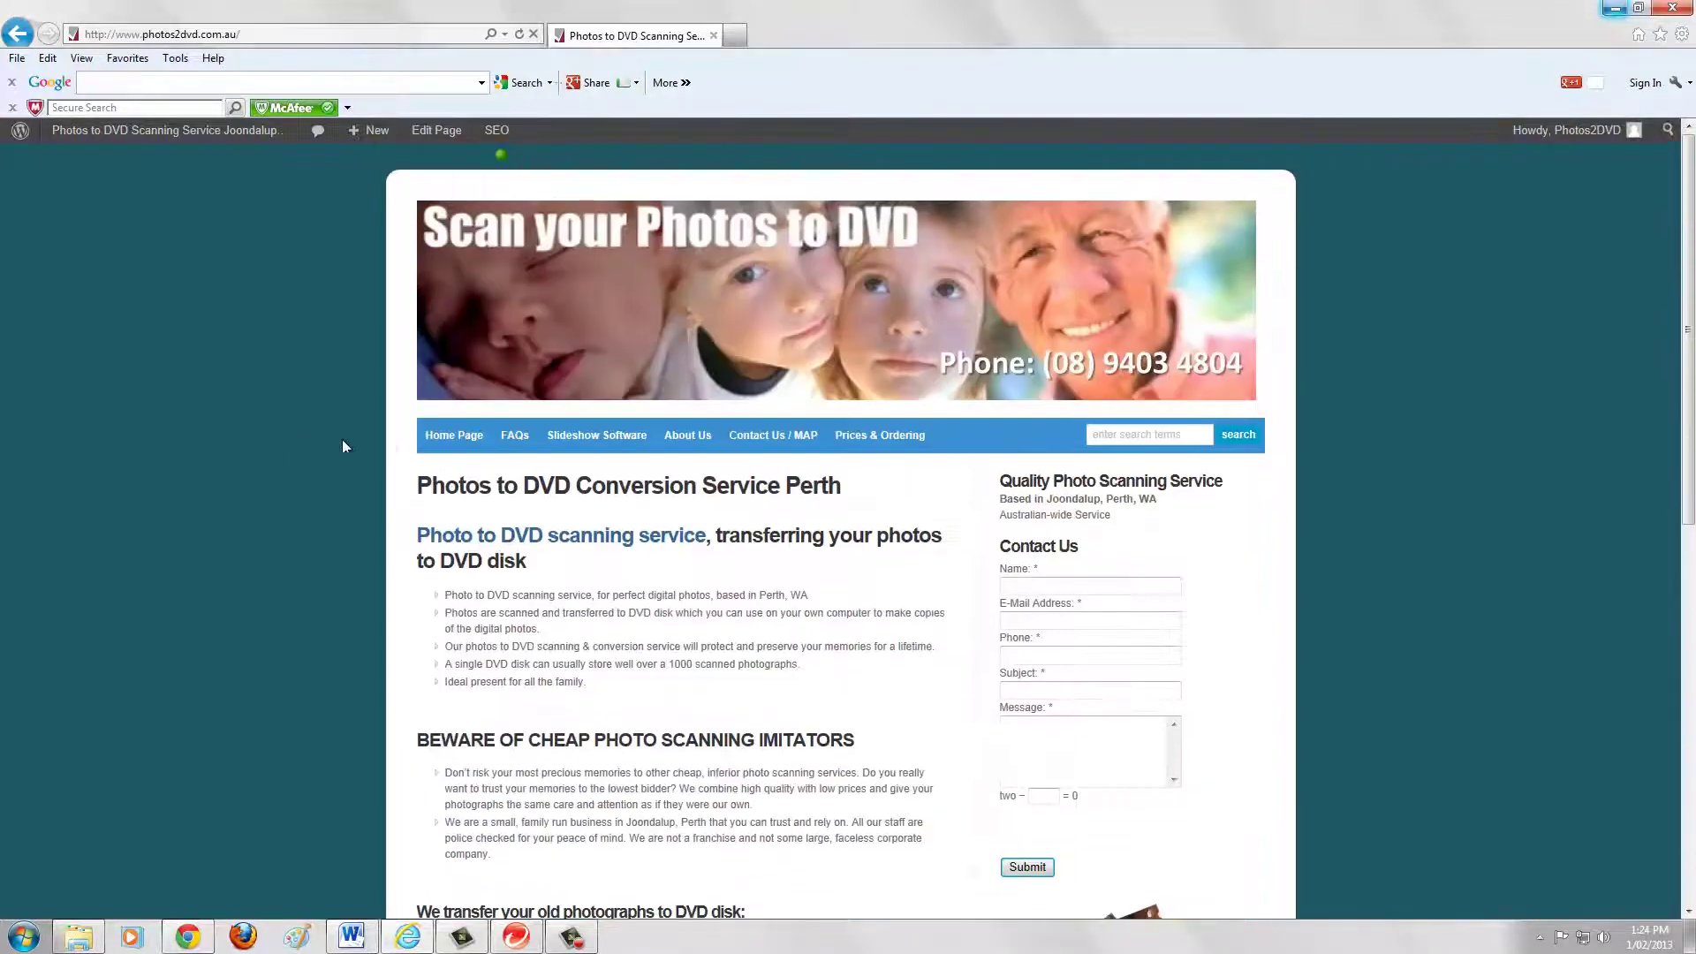
{"action": "mouse_move", "coordinate": [509, 440]}
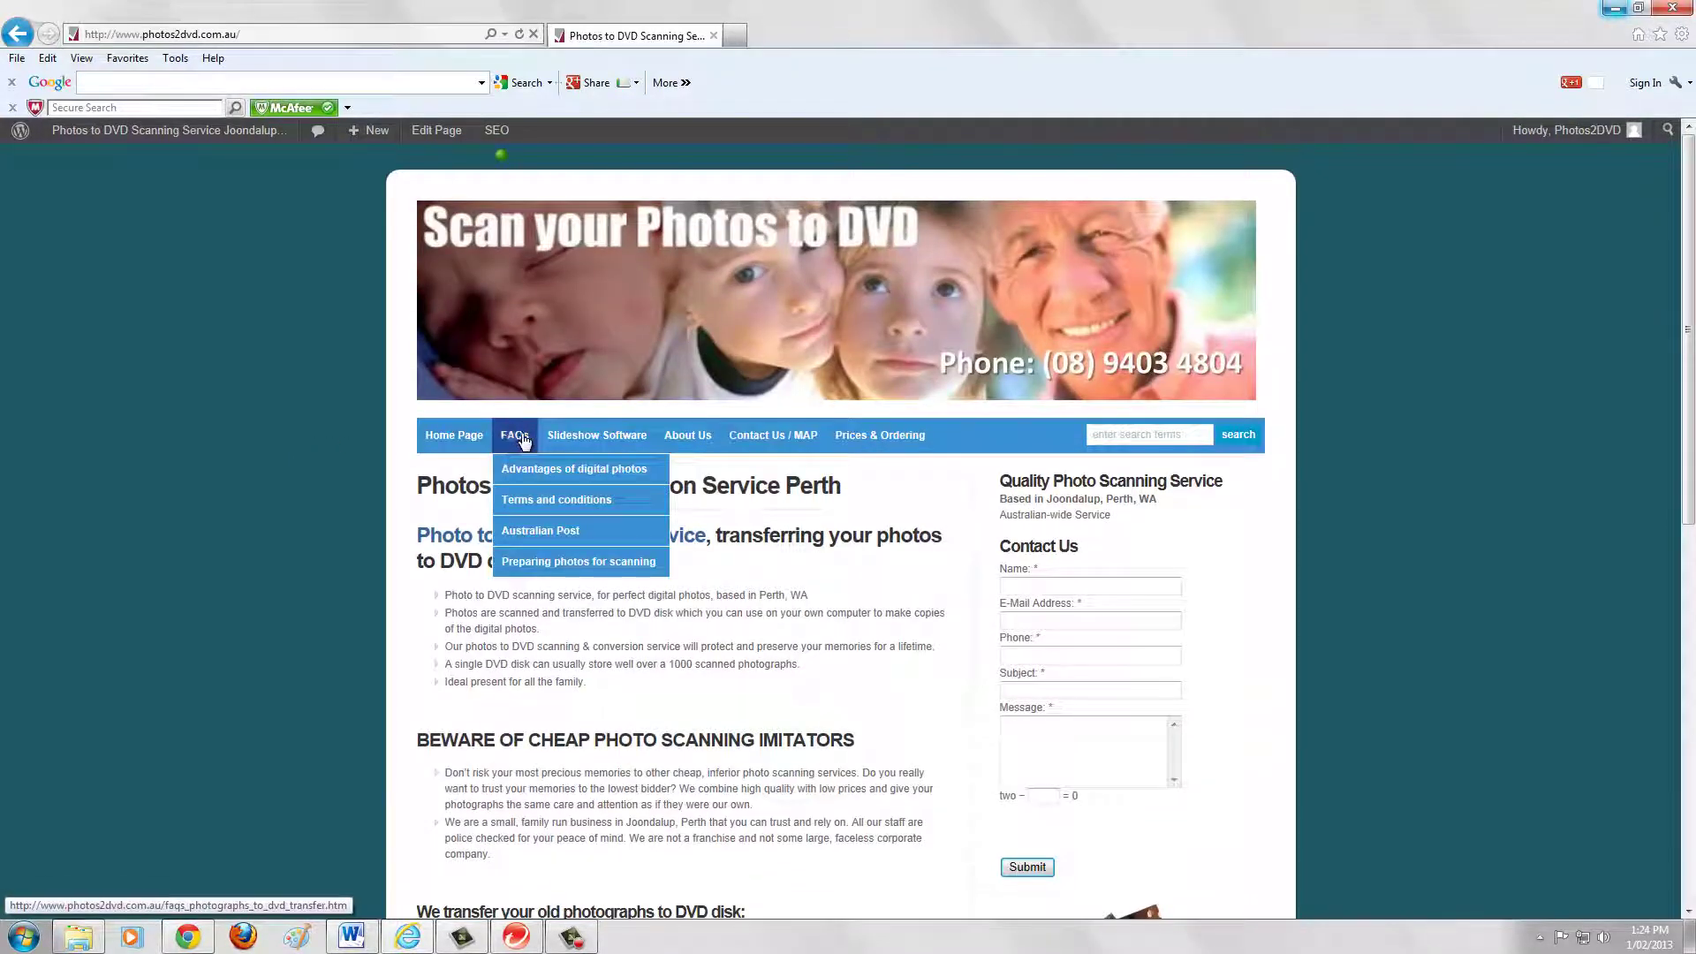
{"action": "mouse_move", "coordinate": [687, 449]}
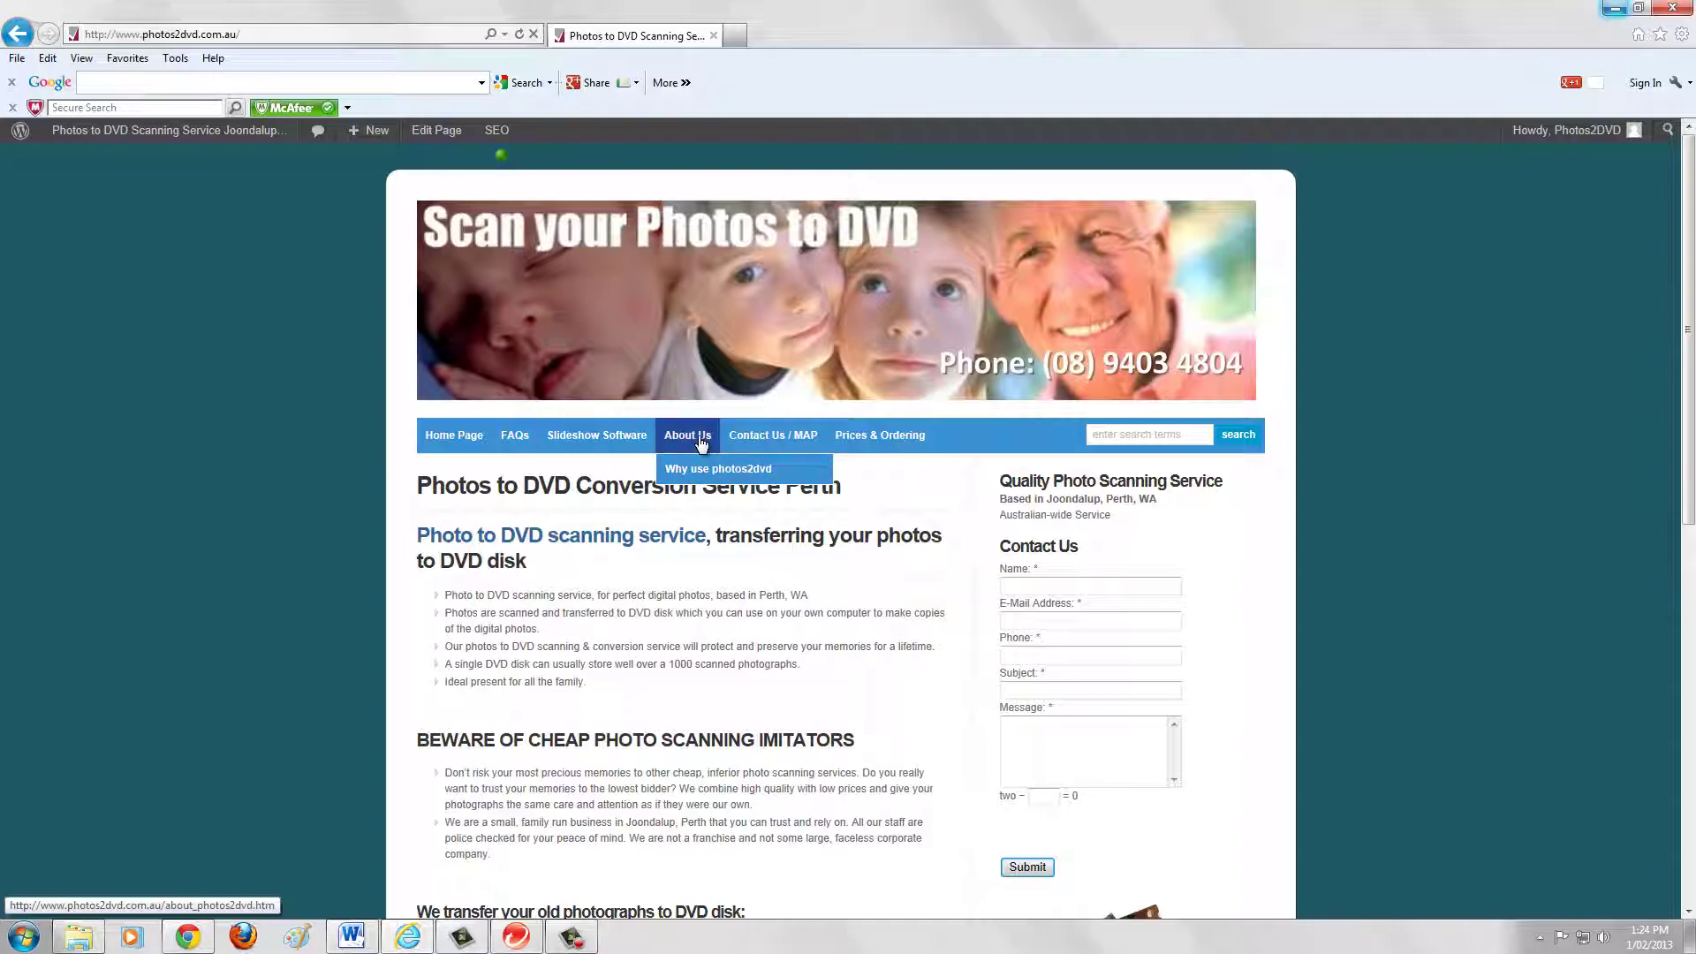
{"action": "left_click", "coordinate": [702, 444]}
{"action": "scroll", "coordinate": [606, 603], "scroll_direction": "down", "scroll_amount": 5}
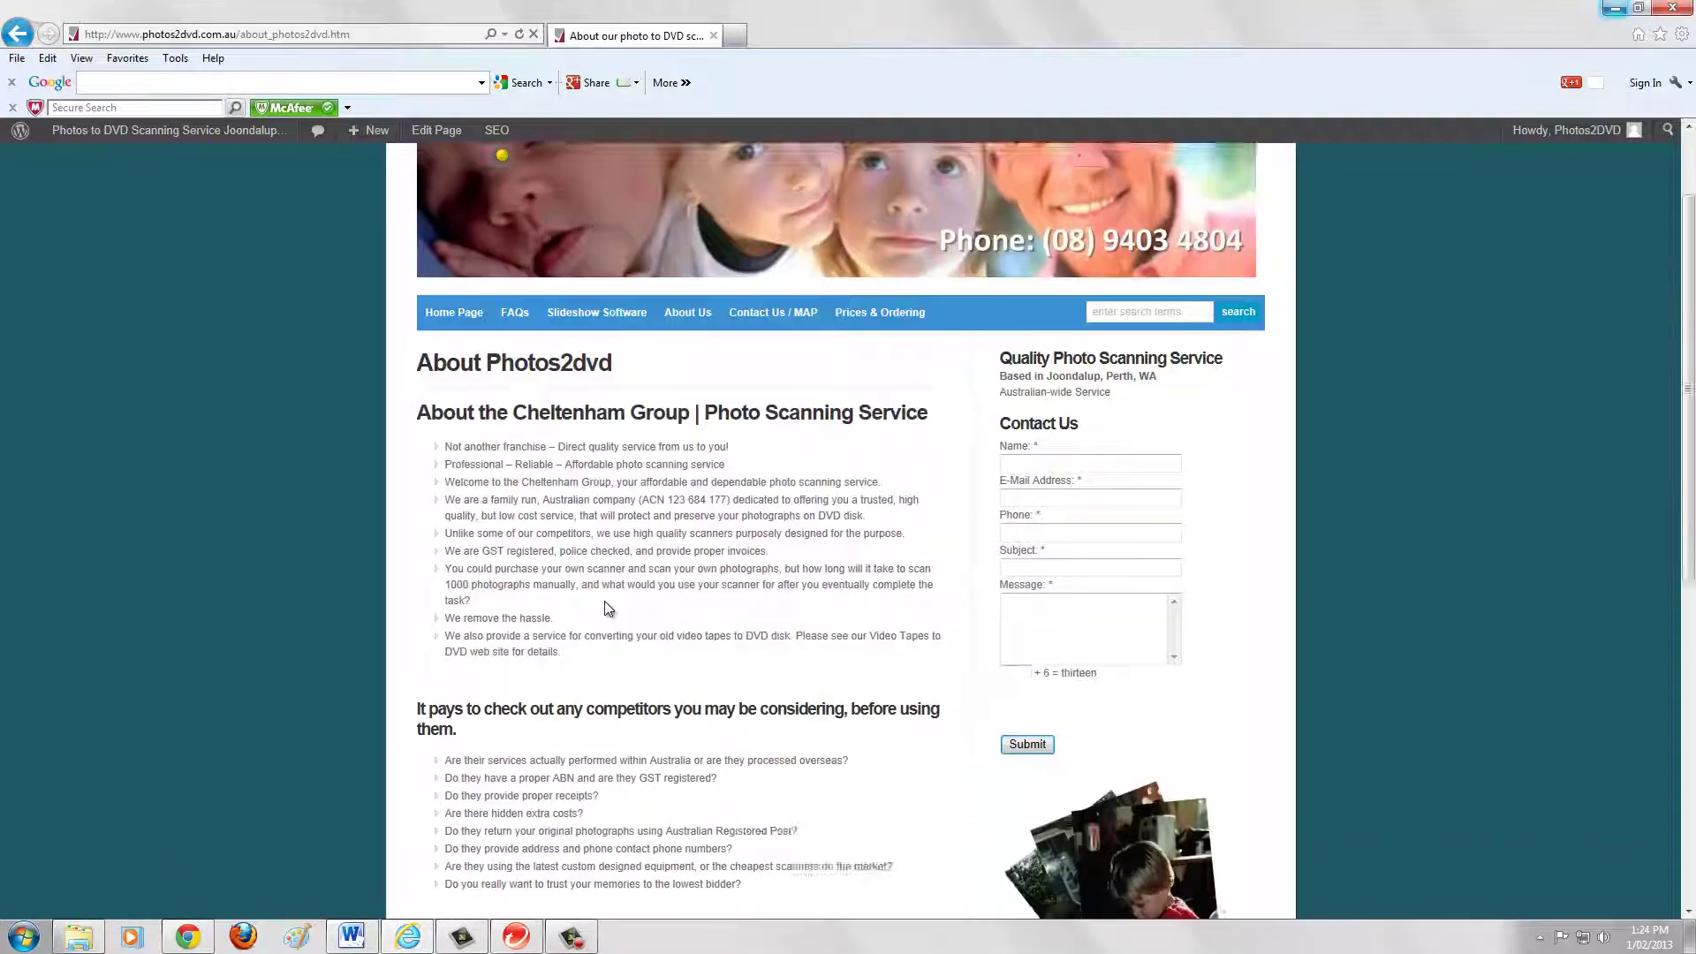
{"action": "scroll", "coordinate": [606, 603], "scroll_direction": "up", "scroll_amount": 5}
{"action": "left_click", "coordinate": [437, 438]}
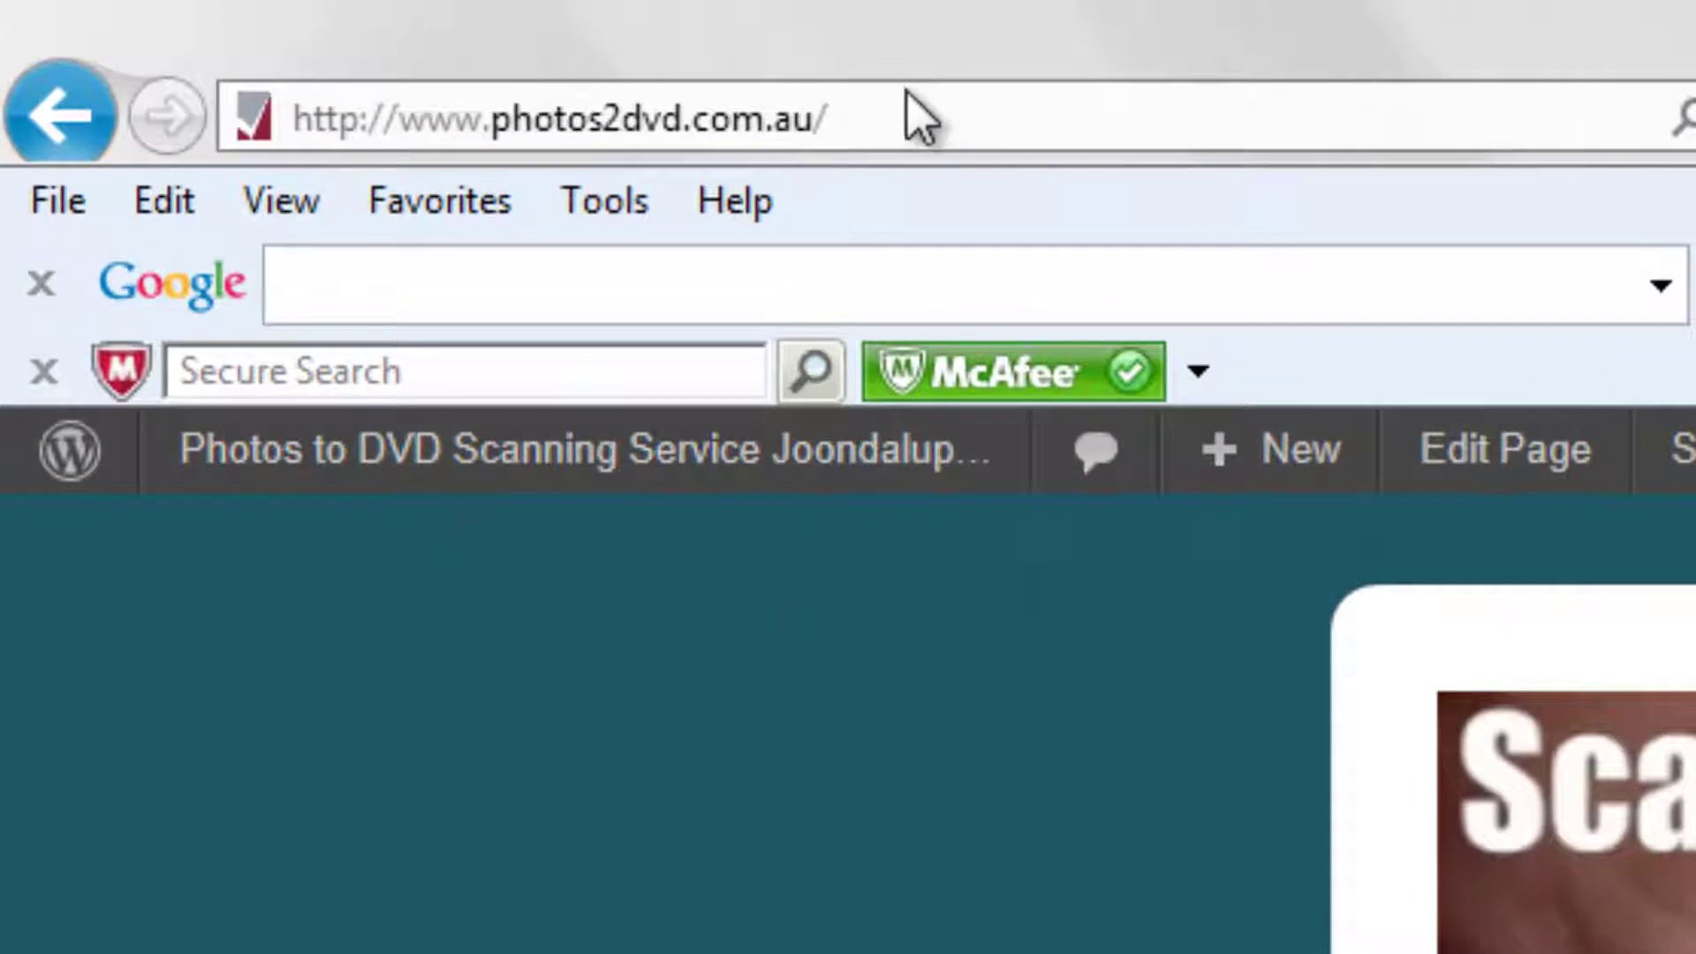
Load photos2dvd.com.au/wp-admin to reach the WordPress Dashboard.
{"action": "left_click", "coordinate": [905, 111]}
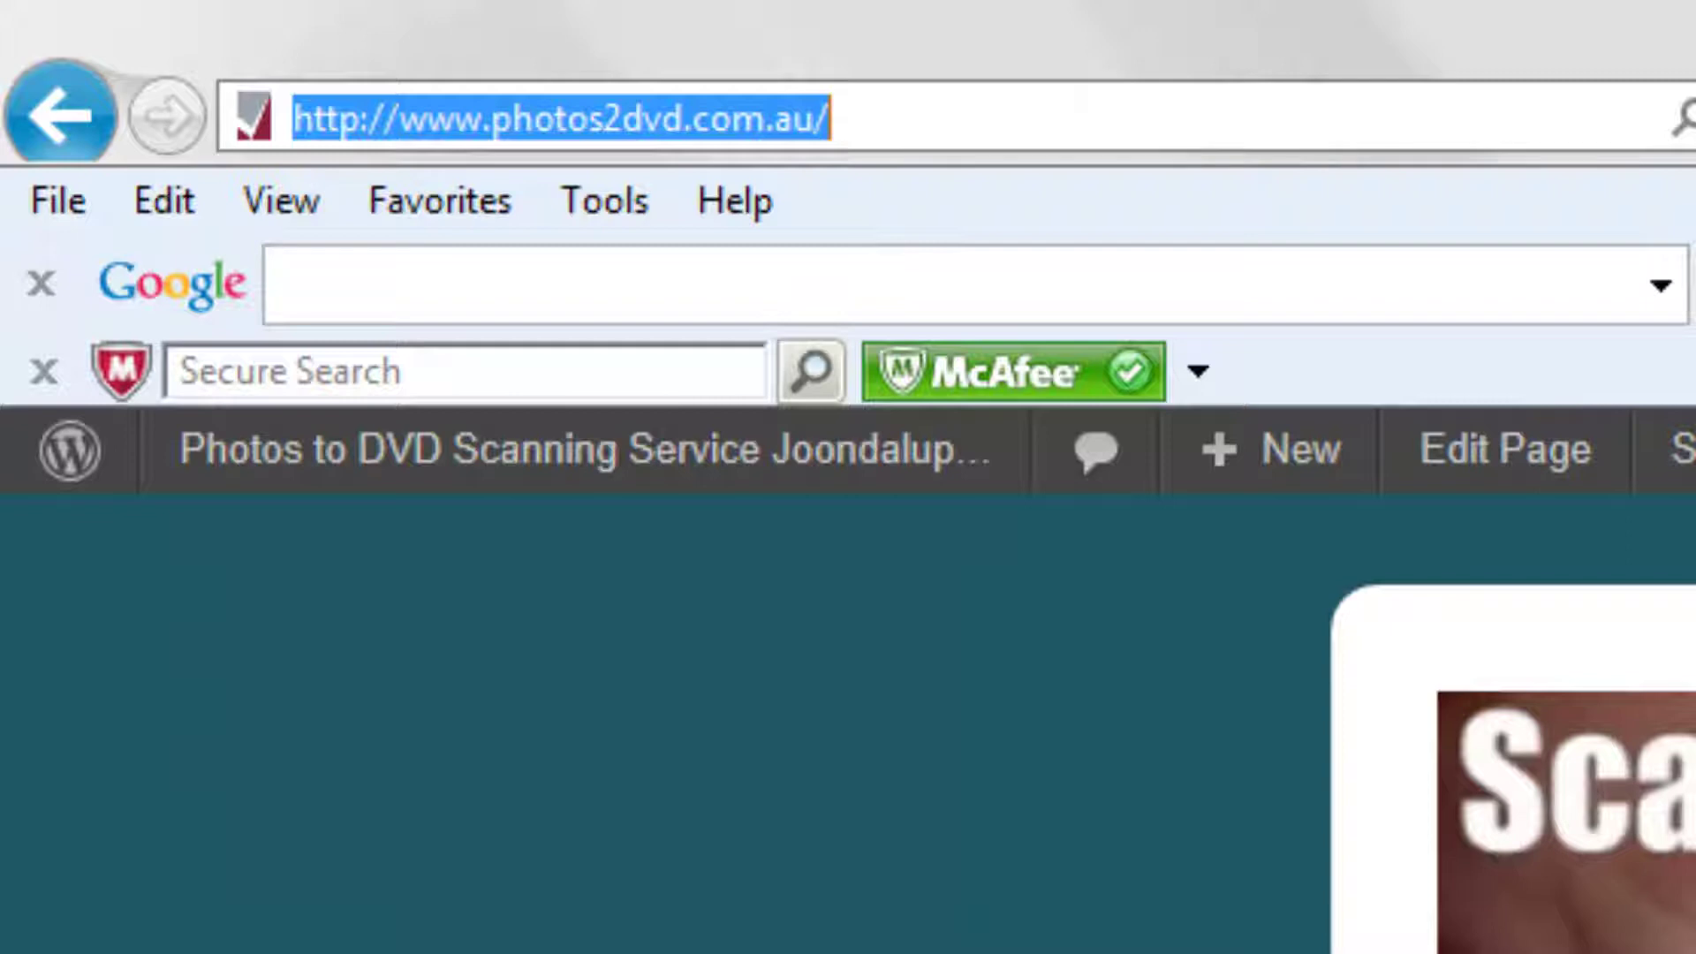
{"action": "left_click", "coordinate": [1010, 118]}
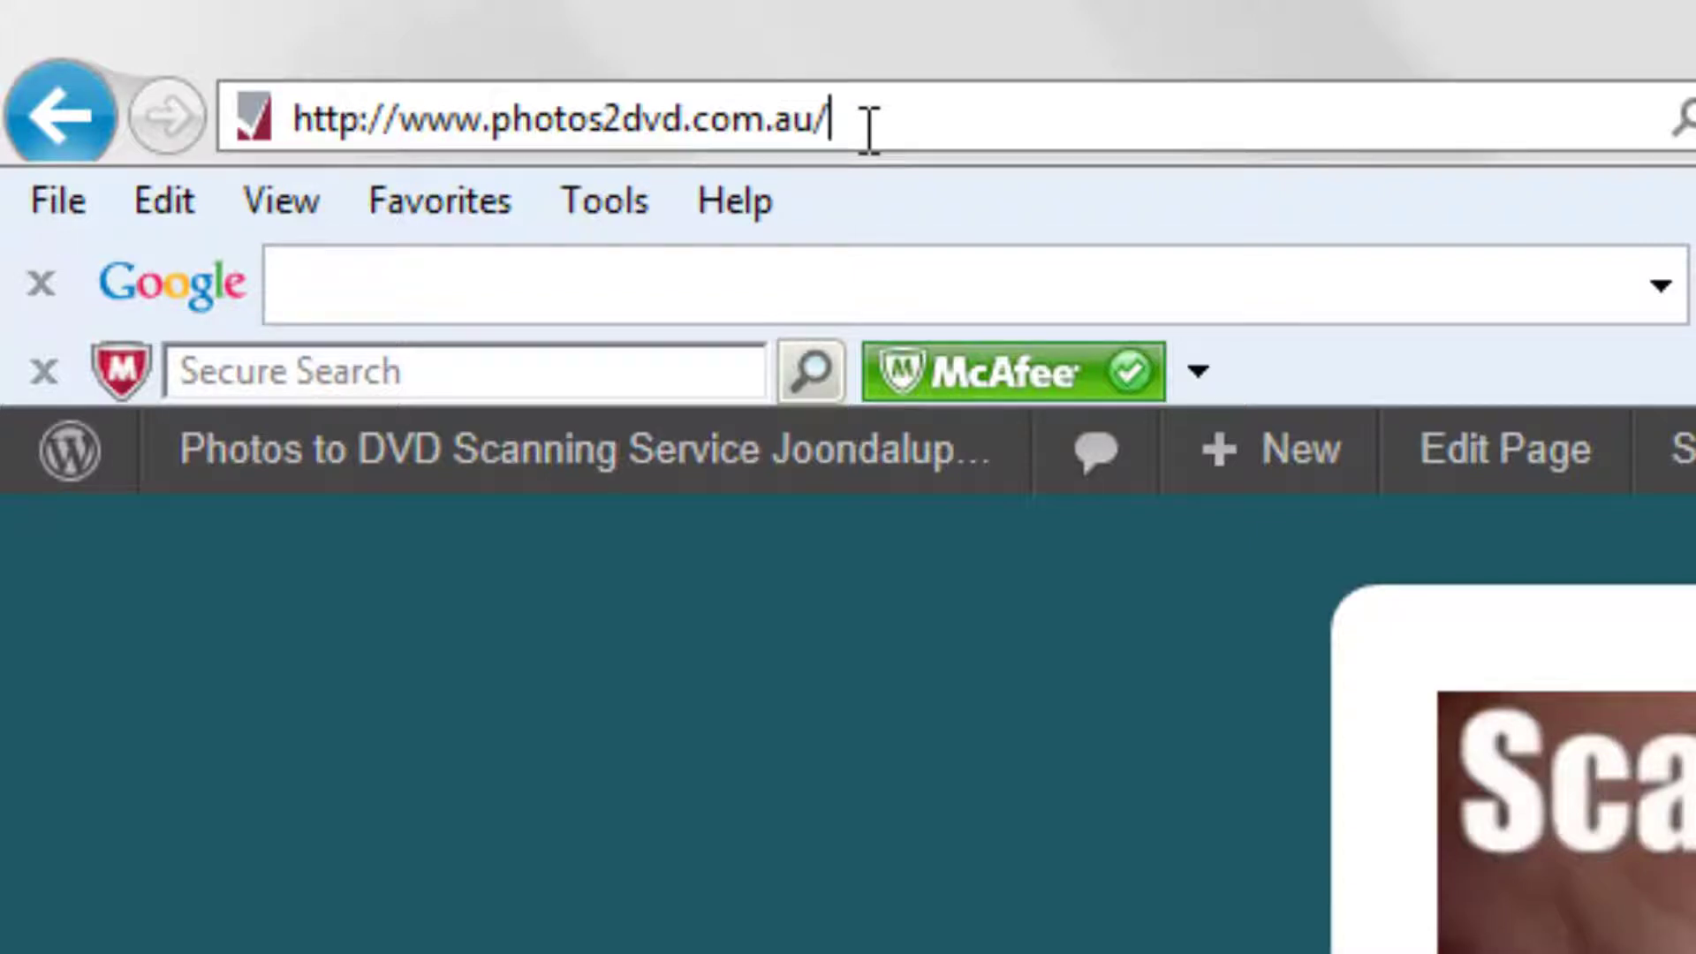
{"action": "type", "text": "wp-admin"}
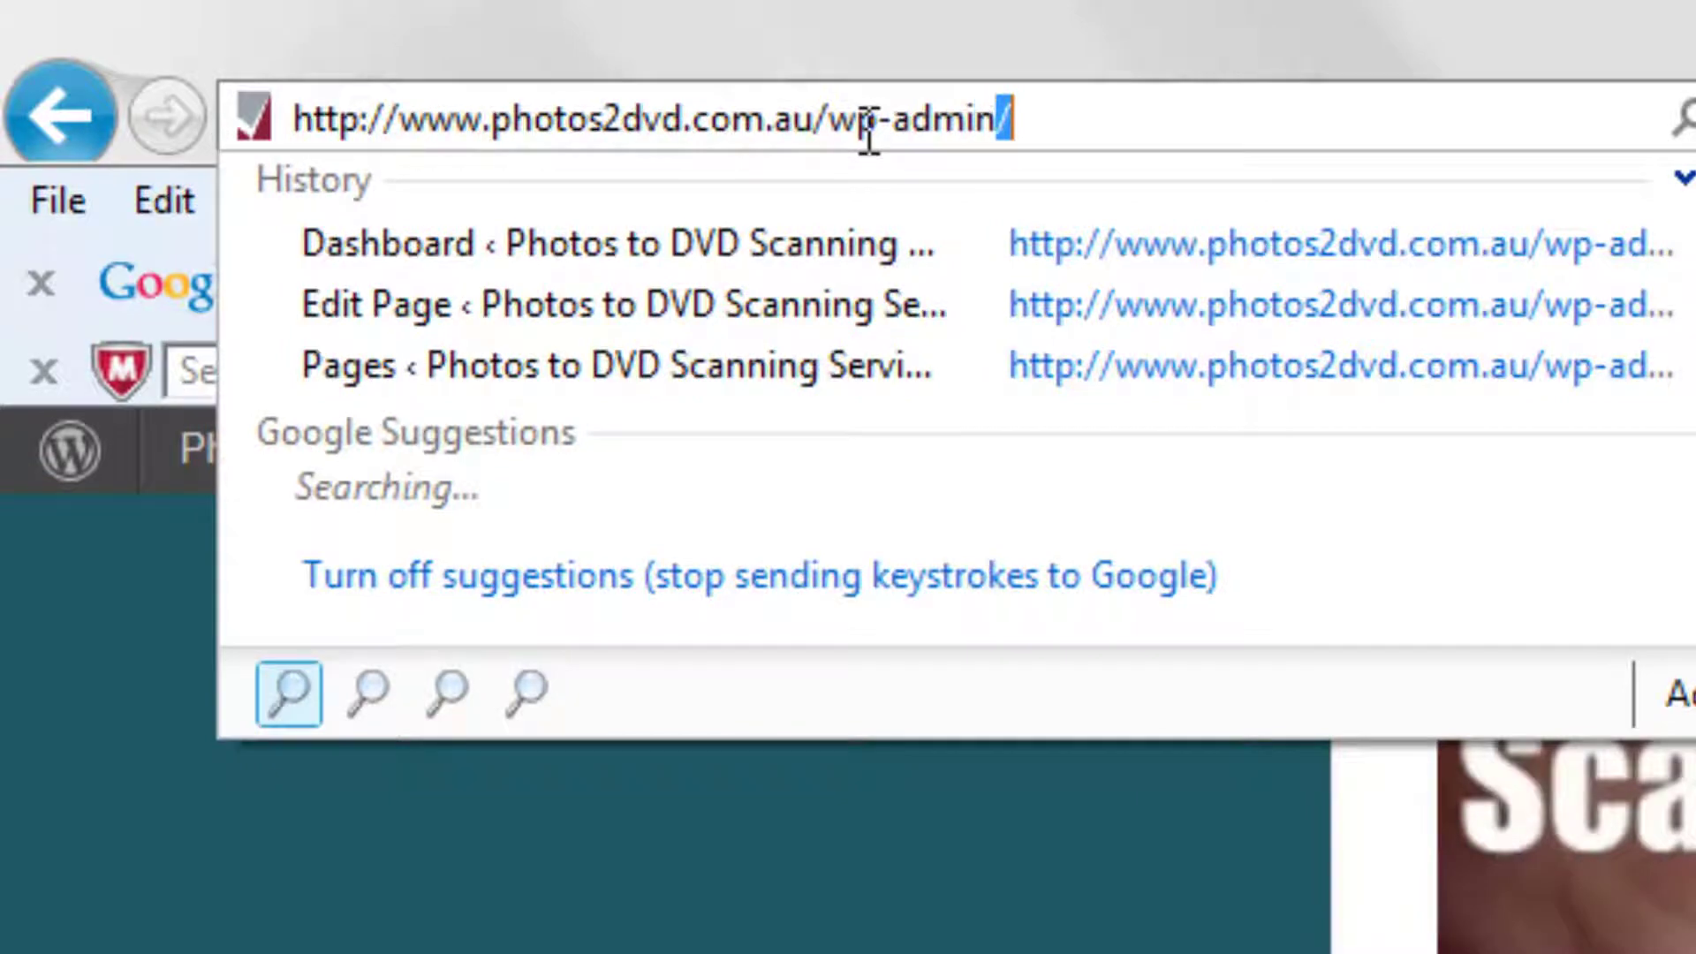
{"action": "key", "text": "Delete"}
{"action": "key", "text": "Return"}
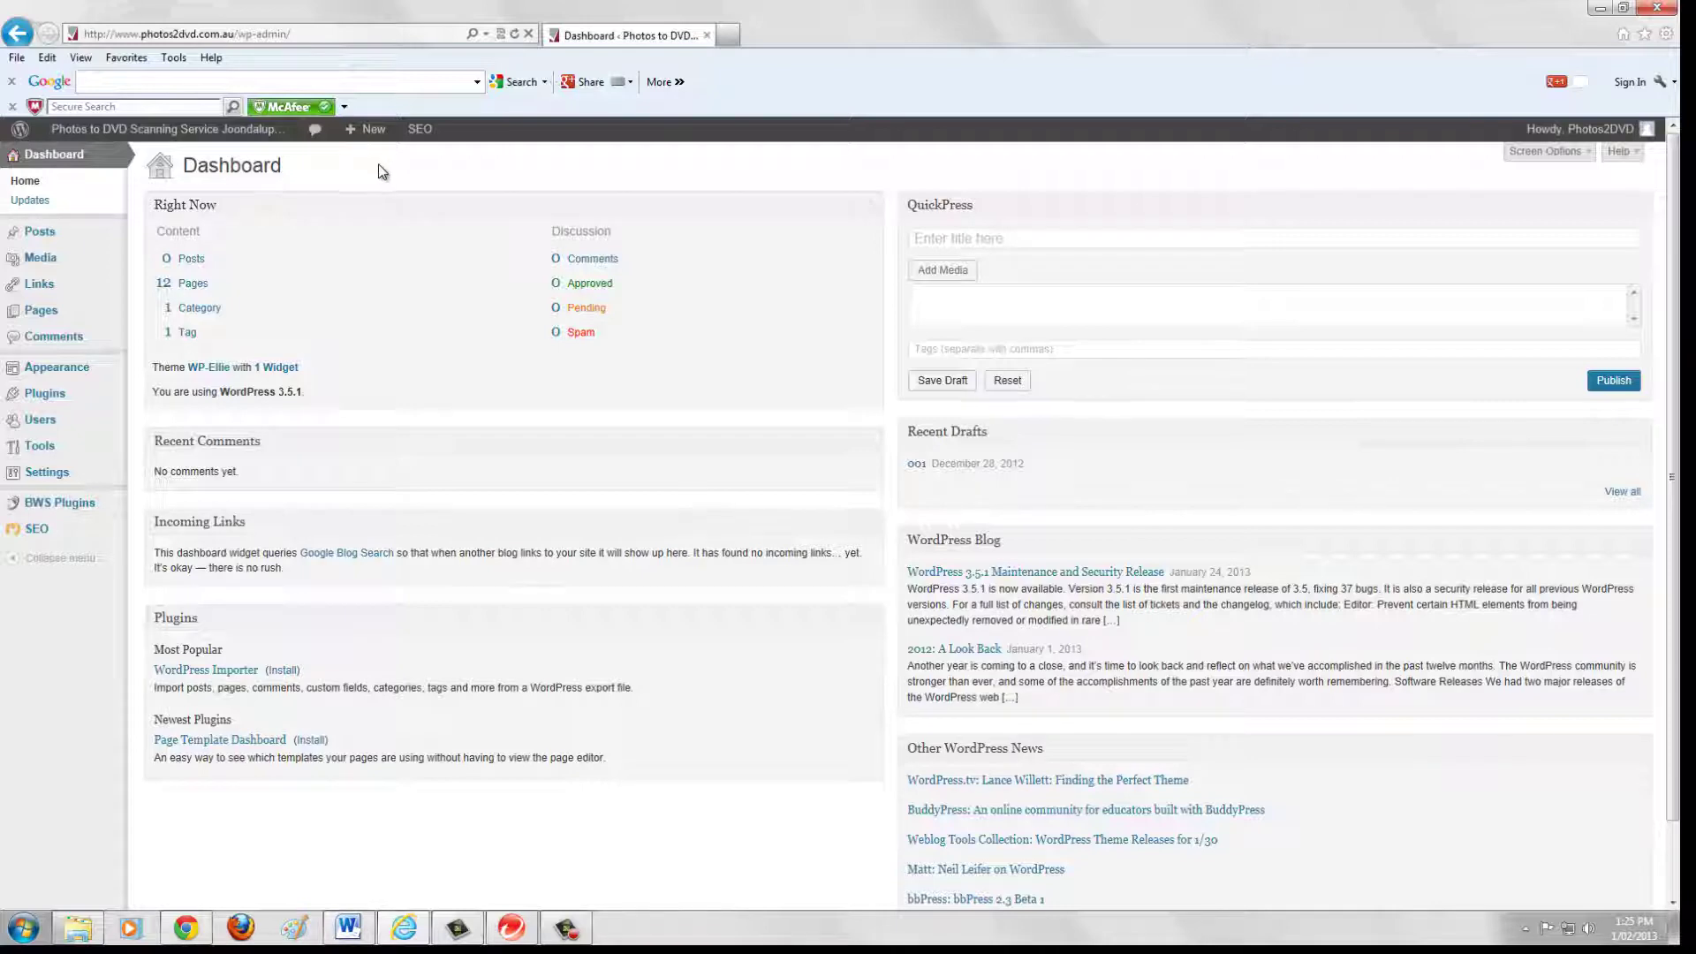
{"action": "mouse_move", "coordinate": [283, 146]}
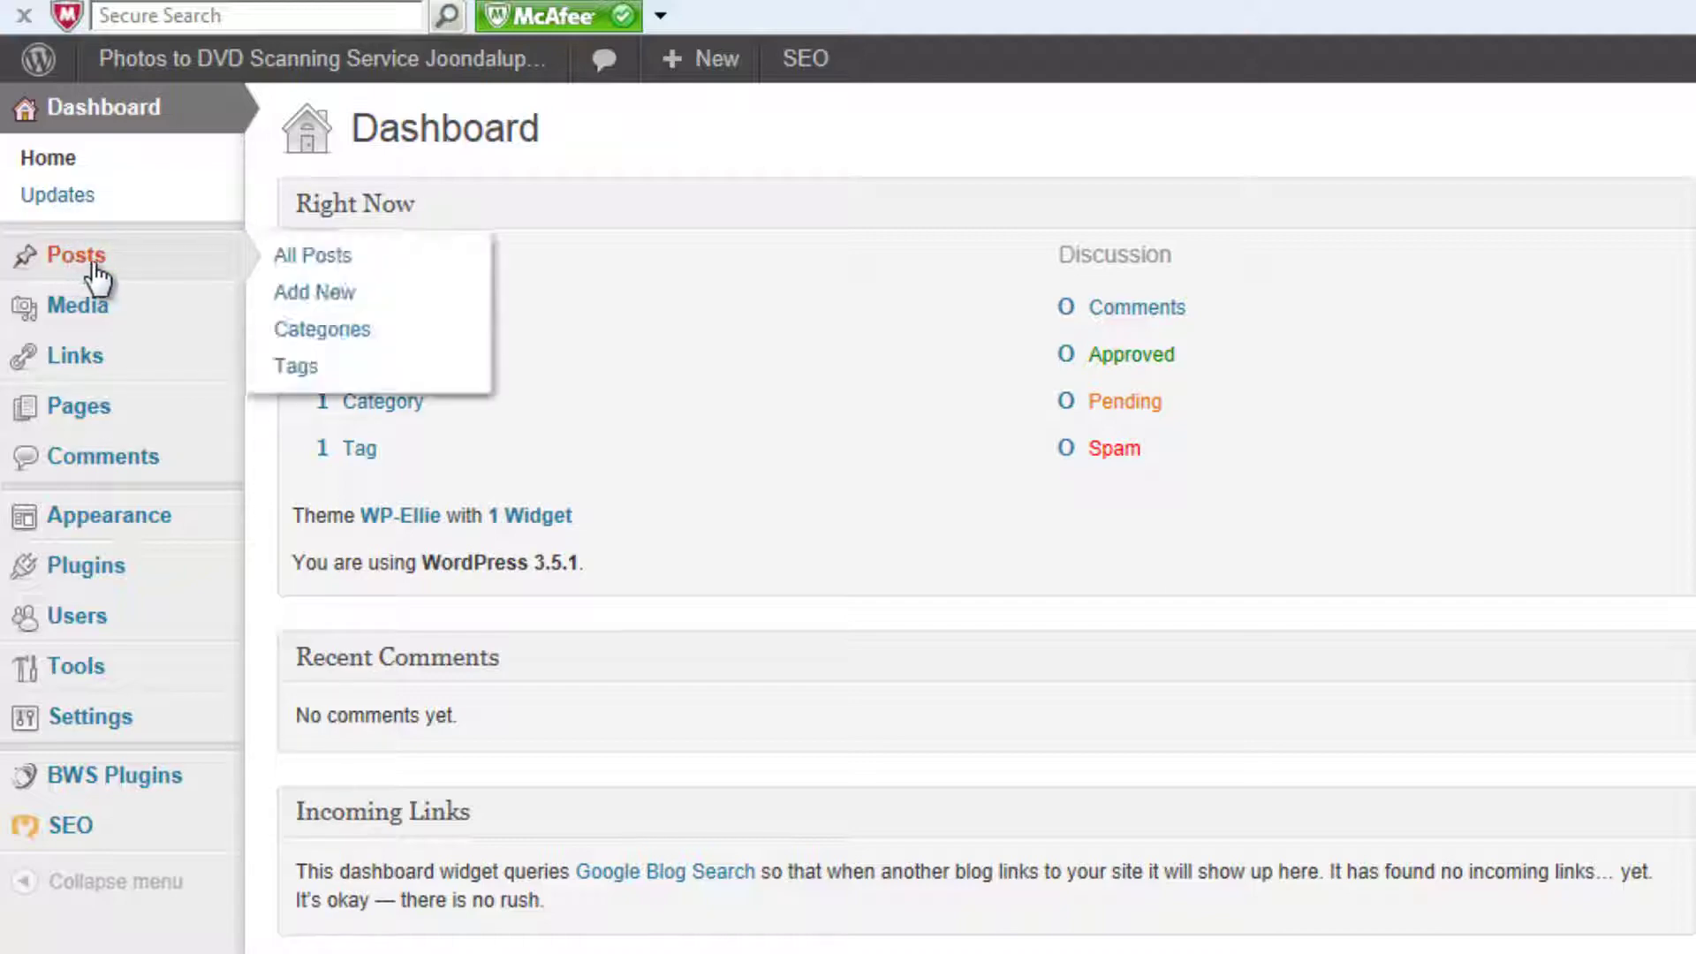
{"action": "mouse_move", "coordinate": [100, 323]}
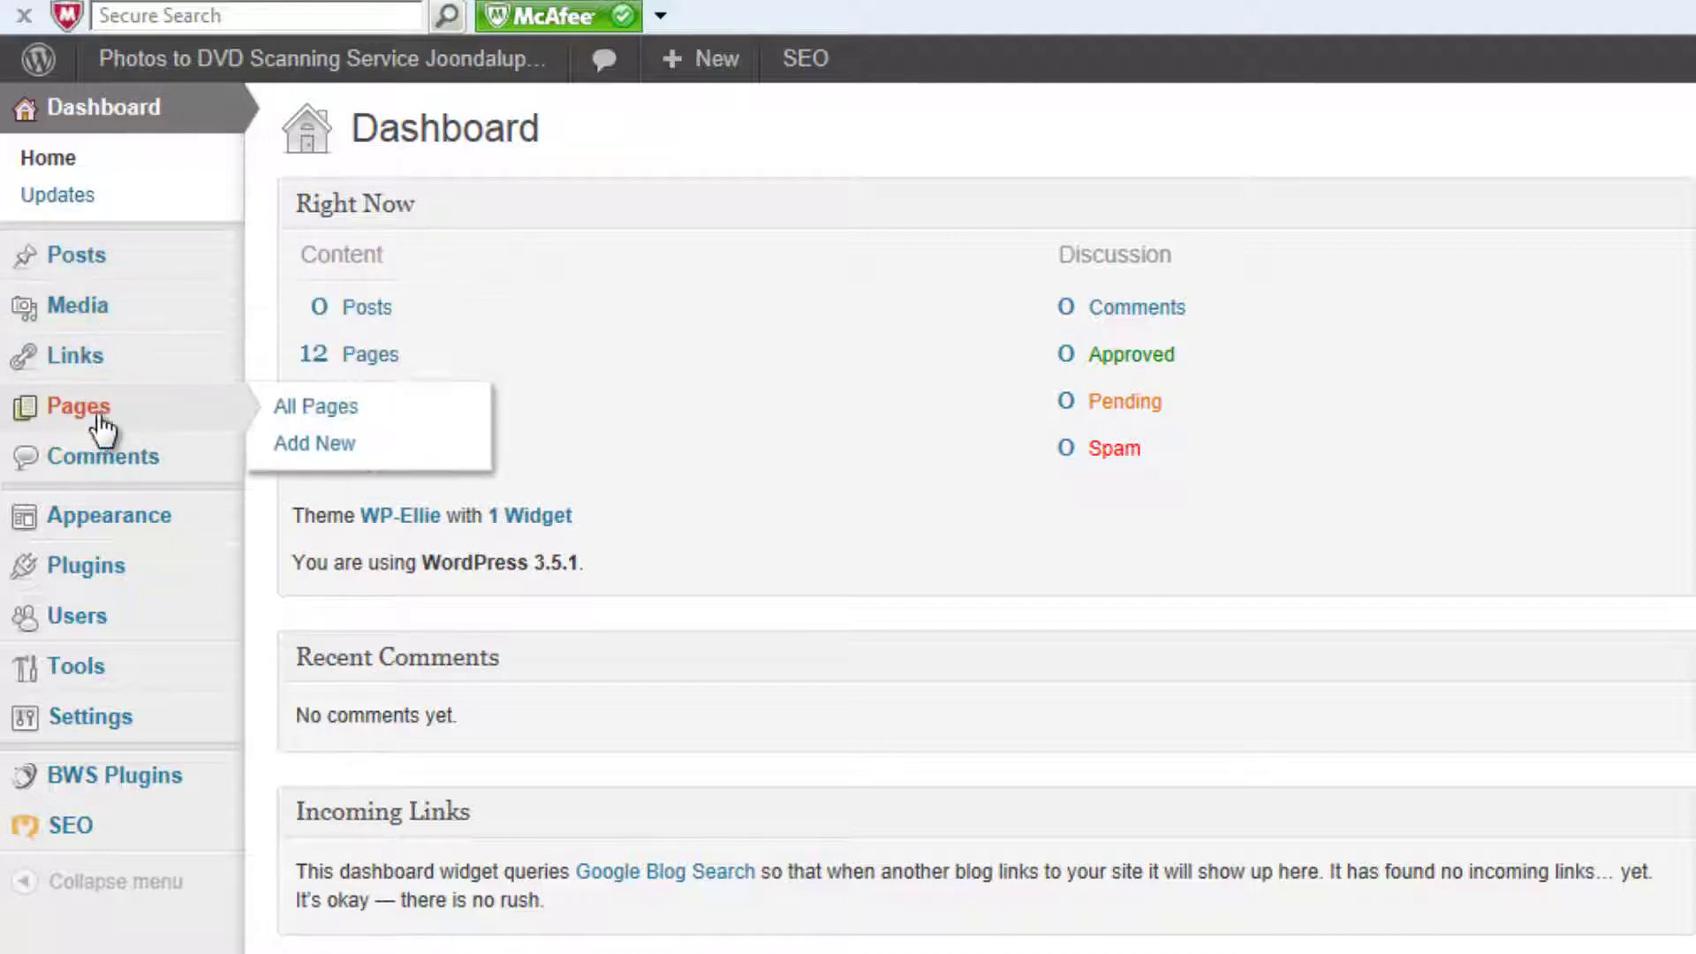
{"action": "mouse_move", "coordinate": [132, 540]}
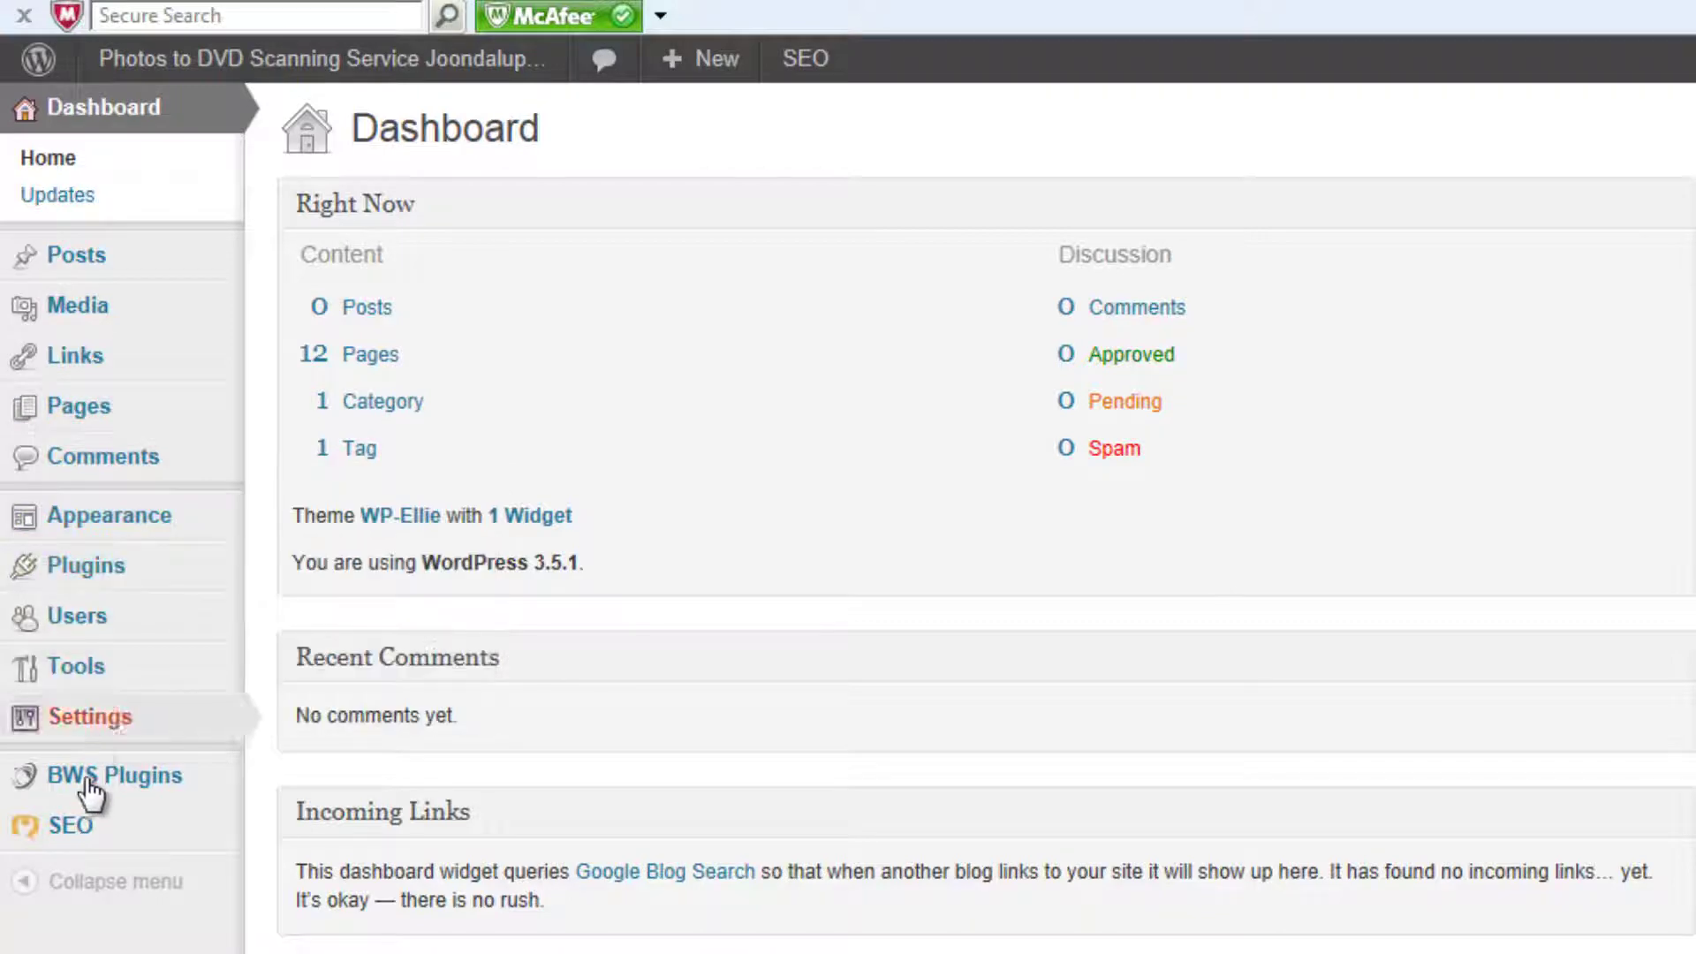
{"action": "mouse_move", "coordinate": [189, 556]}
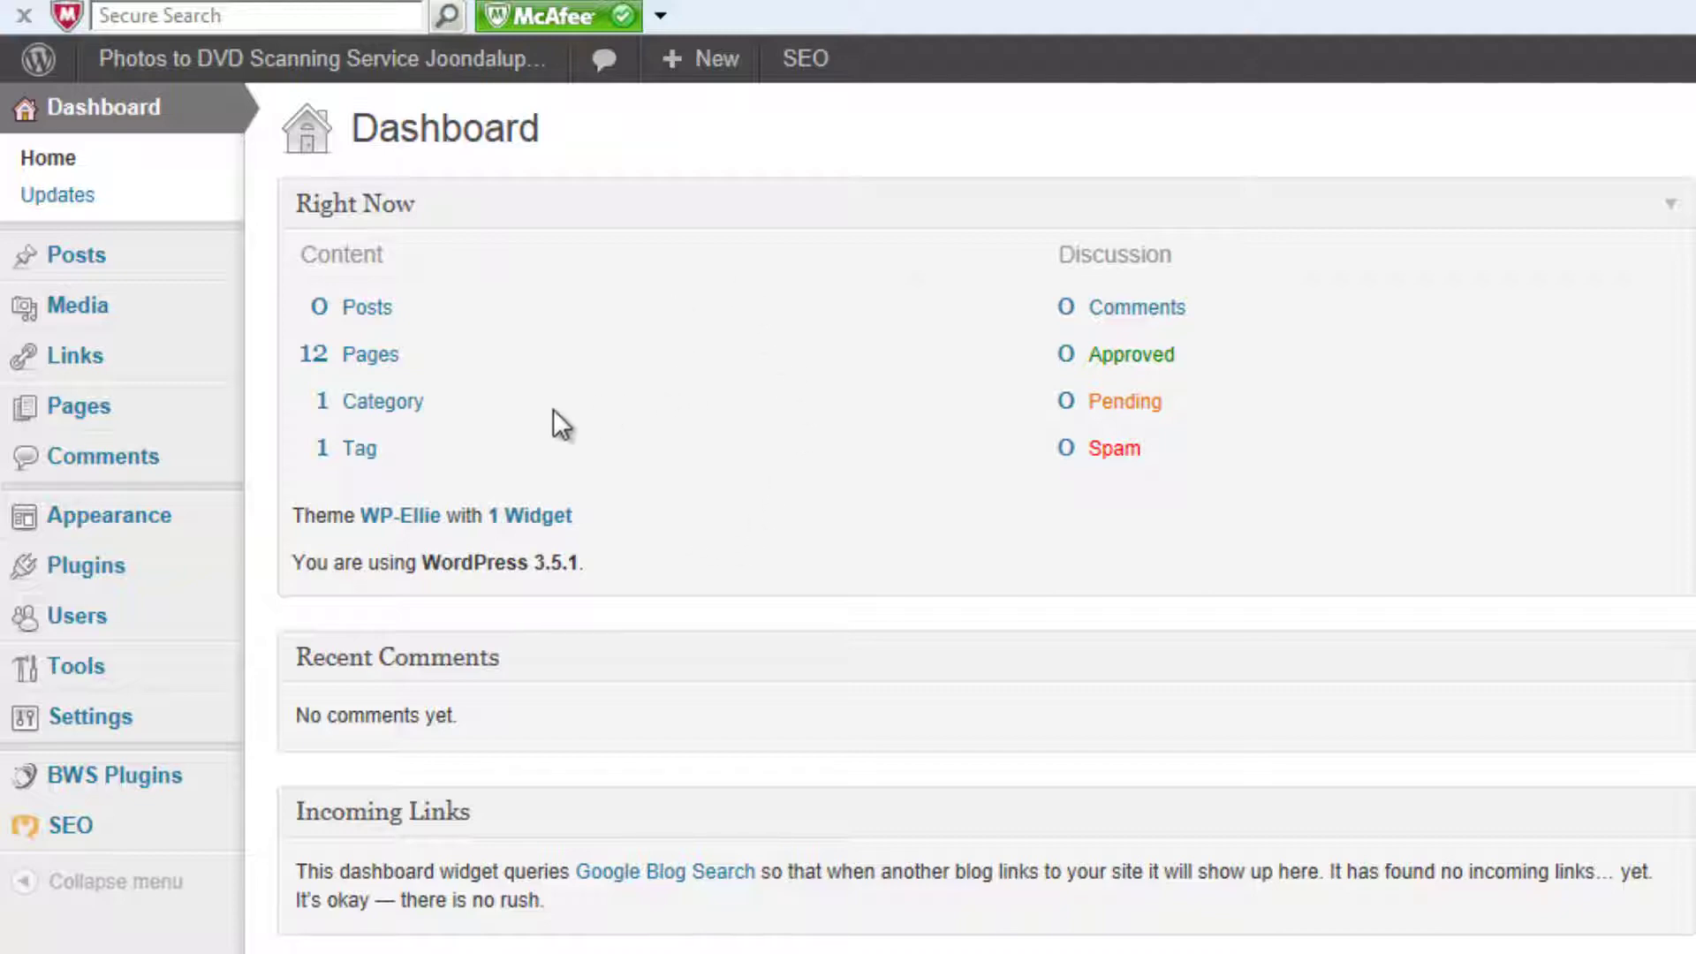
{"action": "mouse_move", "coordinate": [55, 422]}
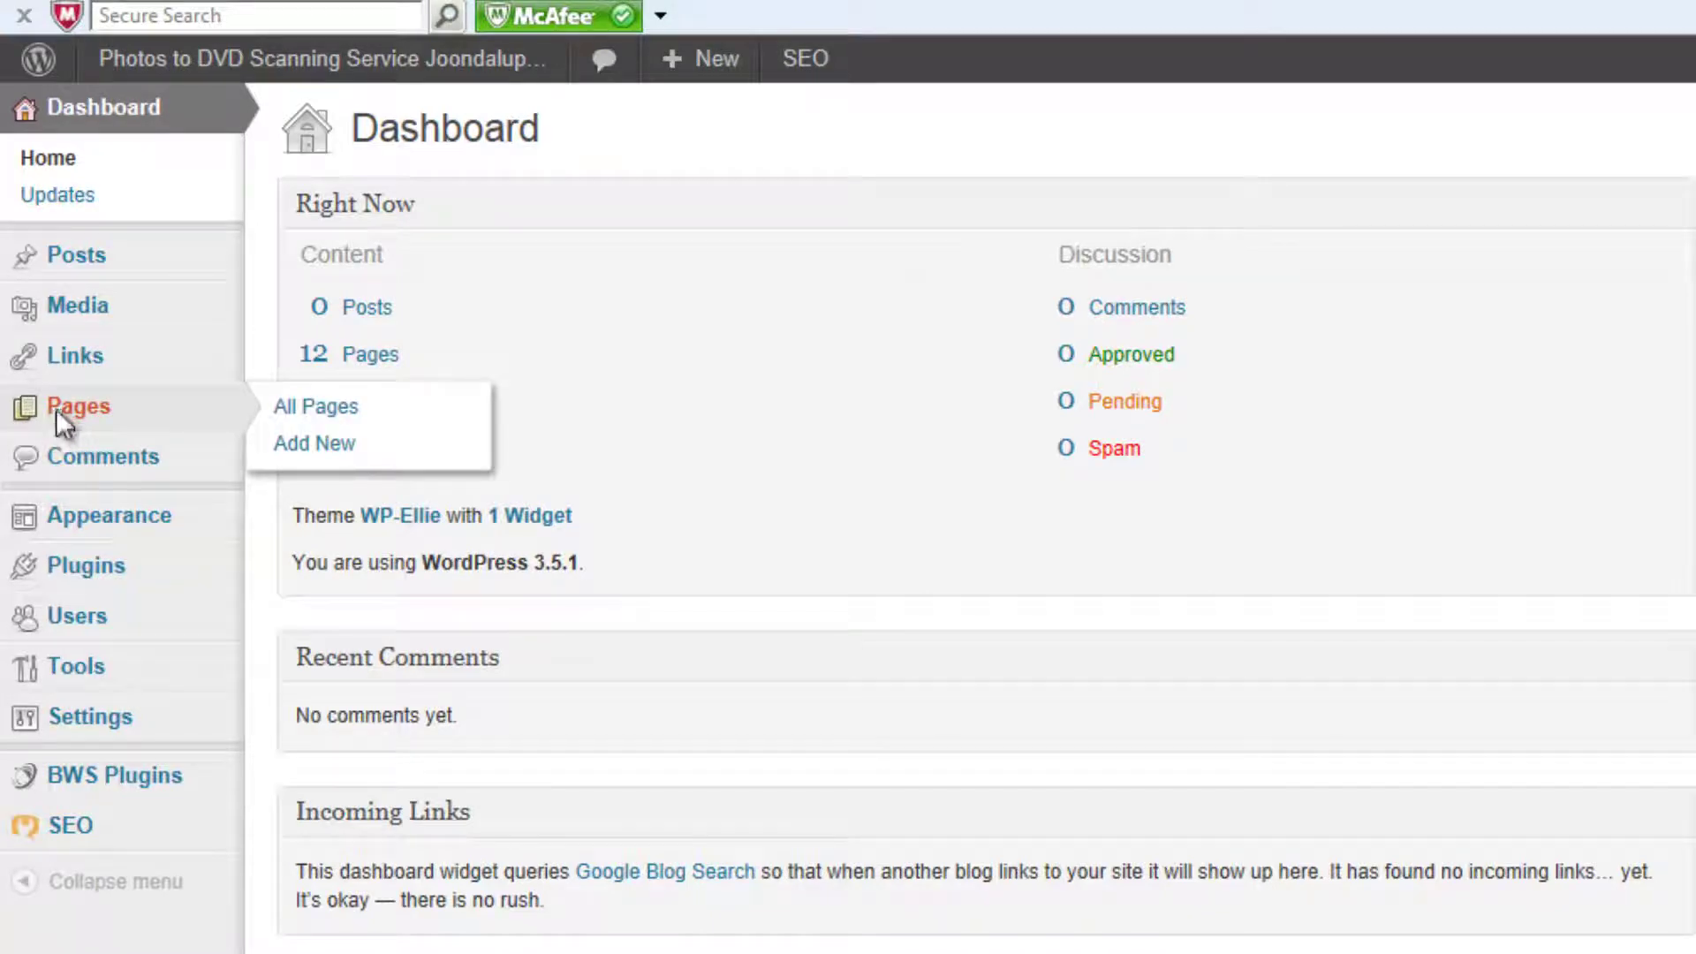
Open All Pages and scroll through the 13 pages with their SEO titles and descriptions.
{"action": "left_click", "coordinate": [276, 412]}
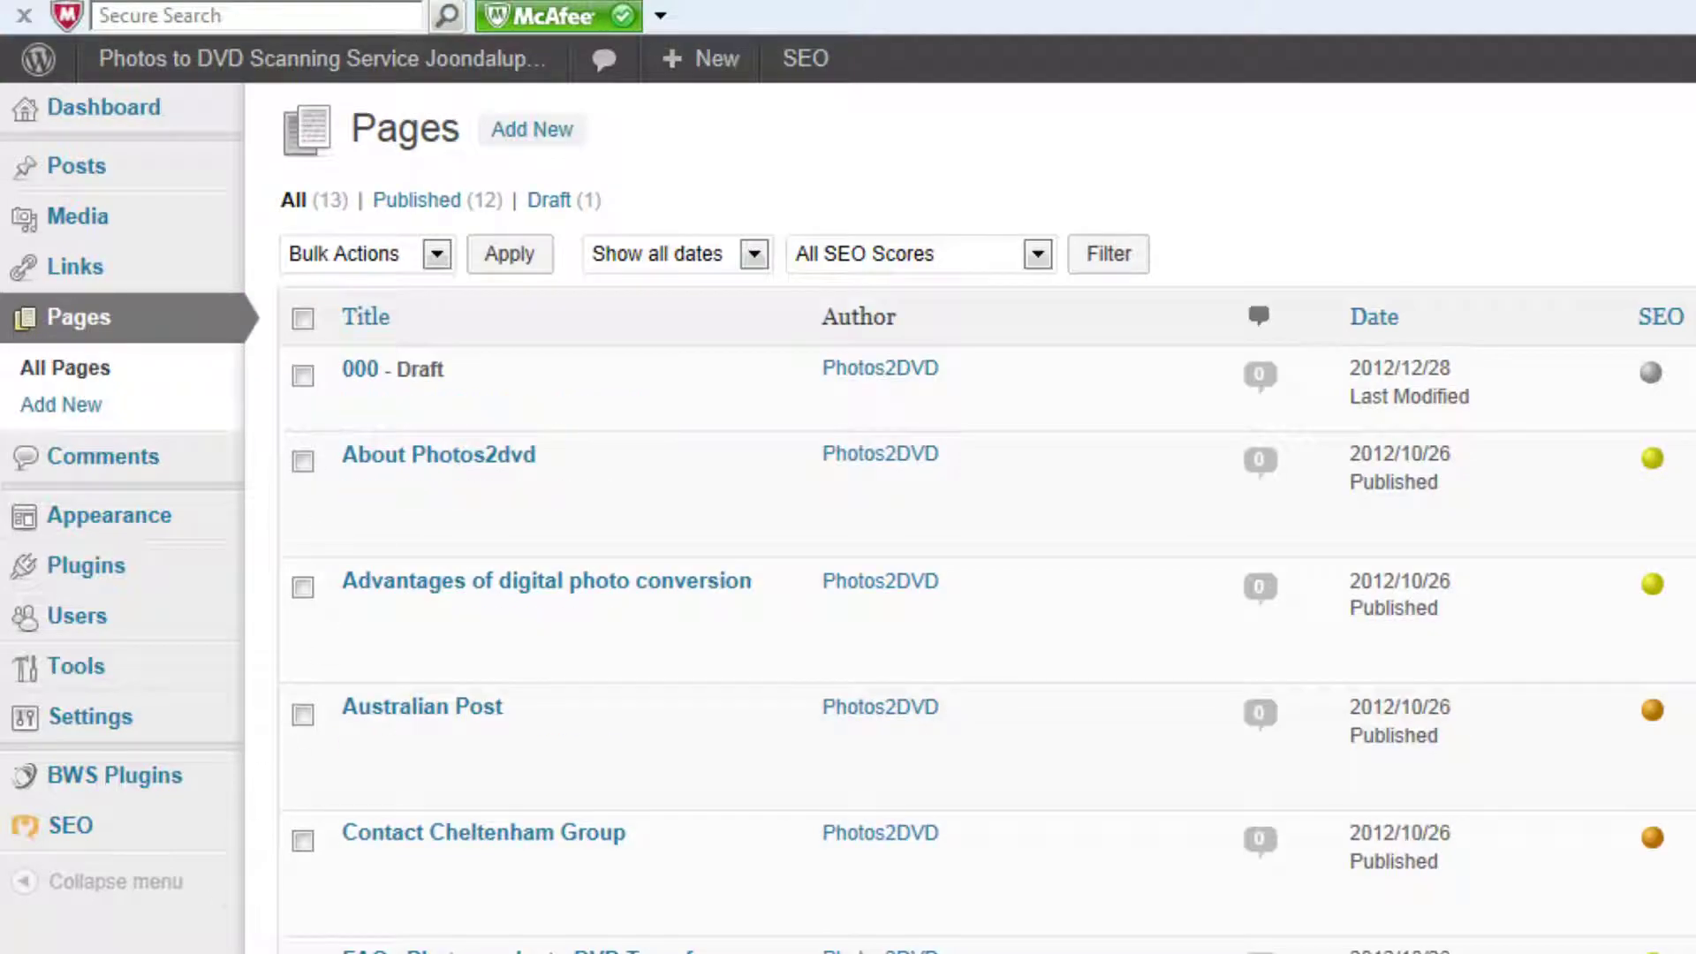
{"action": "scroll", "coordinate": [88, 945], "scroll_direction": "down", "scroll_amount": 10}
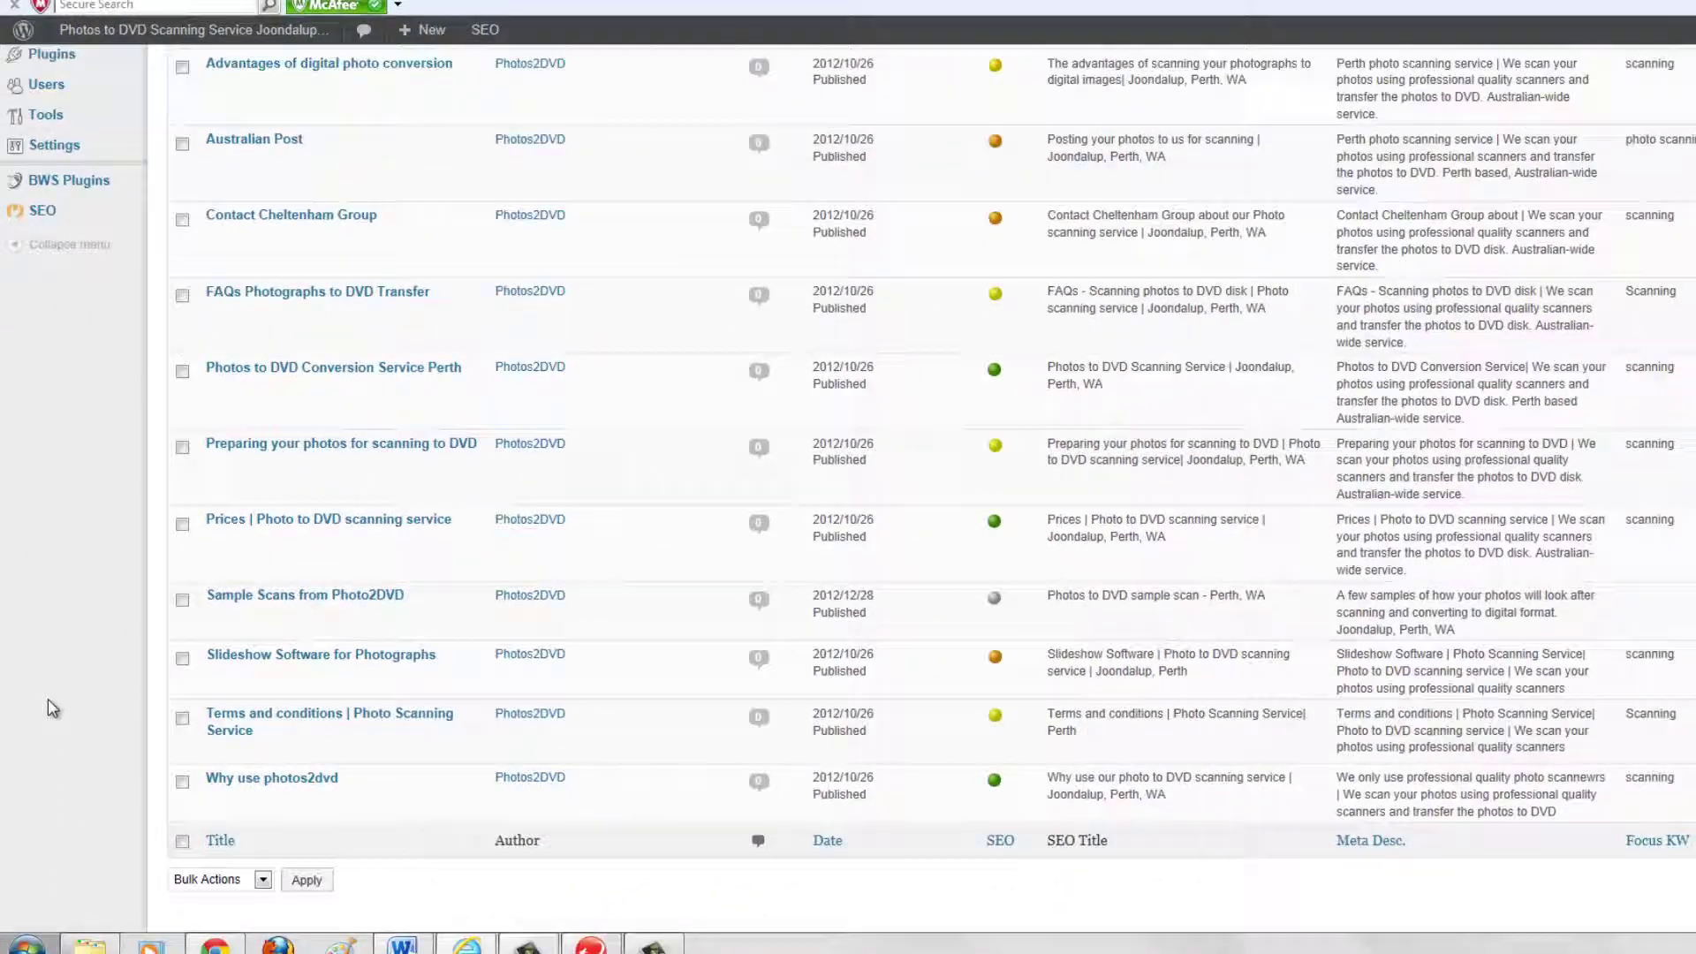
{"action": "scroll", "coordinate": [89, 945], "scroll_direction": "up", "scroll_amount": 8}
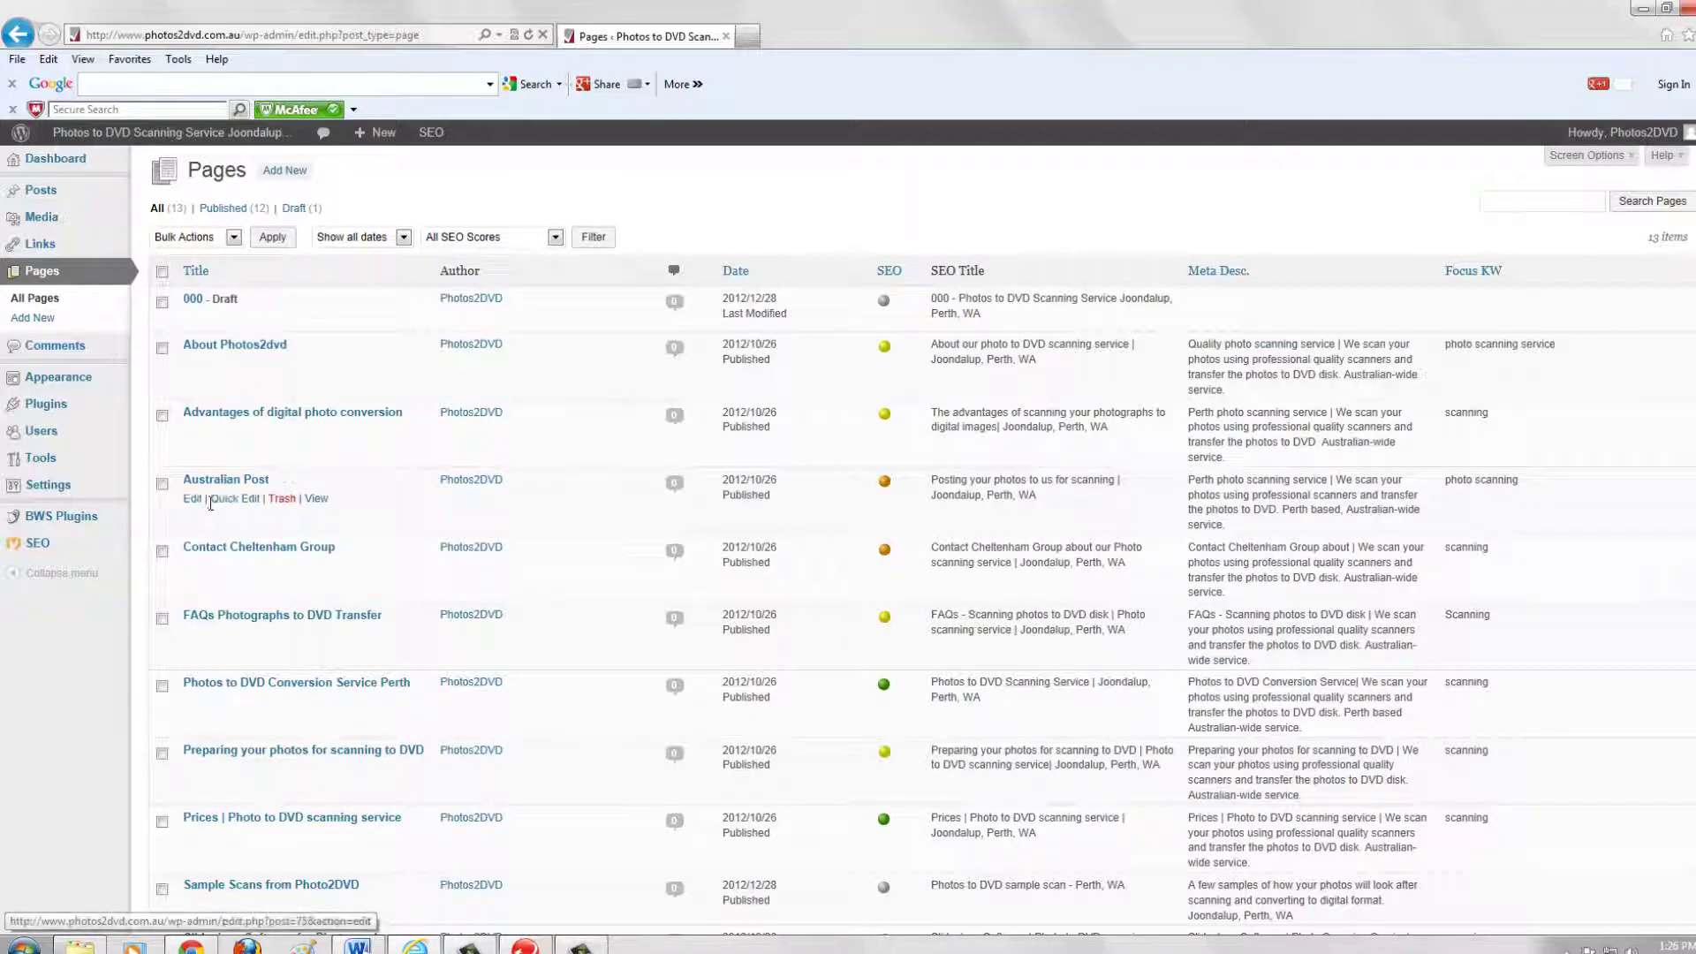
{"action": "scroll", "coordinate": [209, 522], "scroll_direction": "down", "scroll_amount": 1}
{"action": "scroll", "coordinate": [209, 521], "scroll_direction": "down", "scroll_amount": 3}
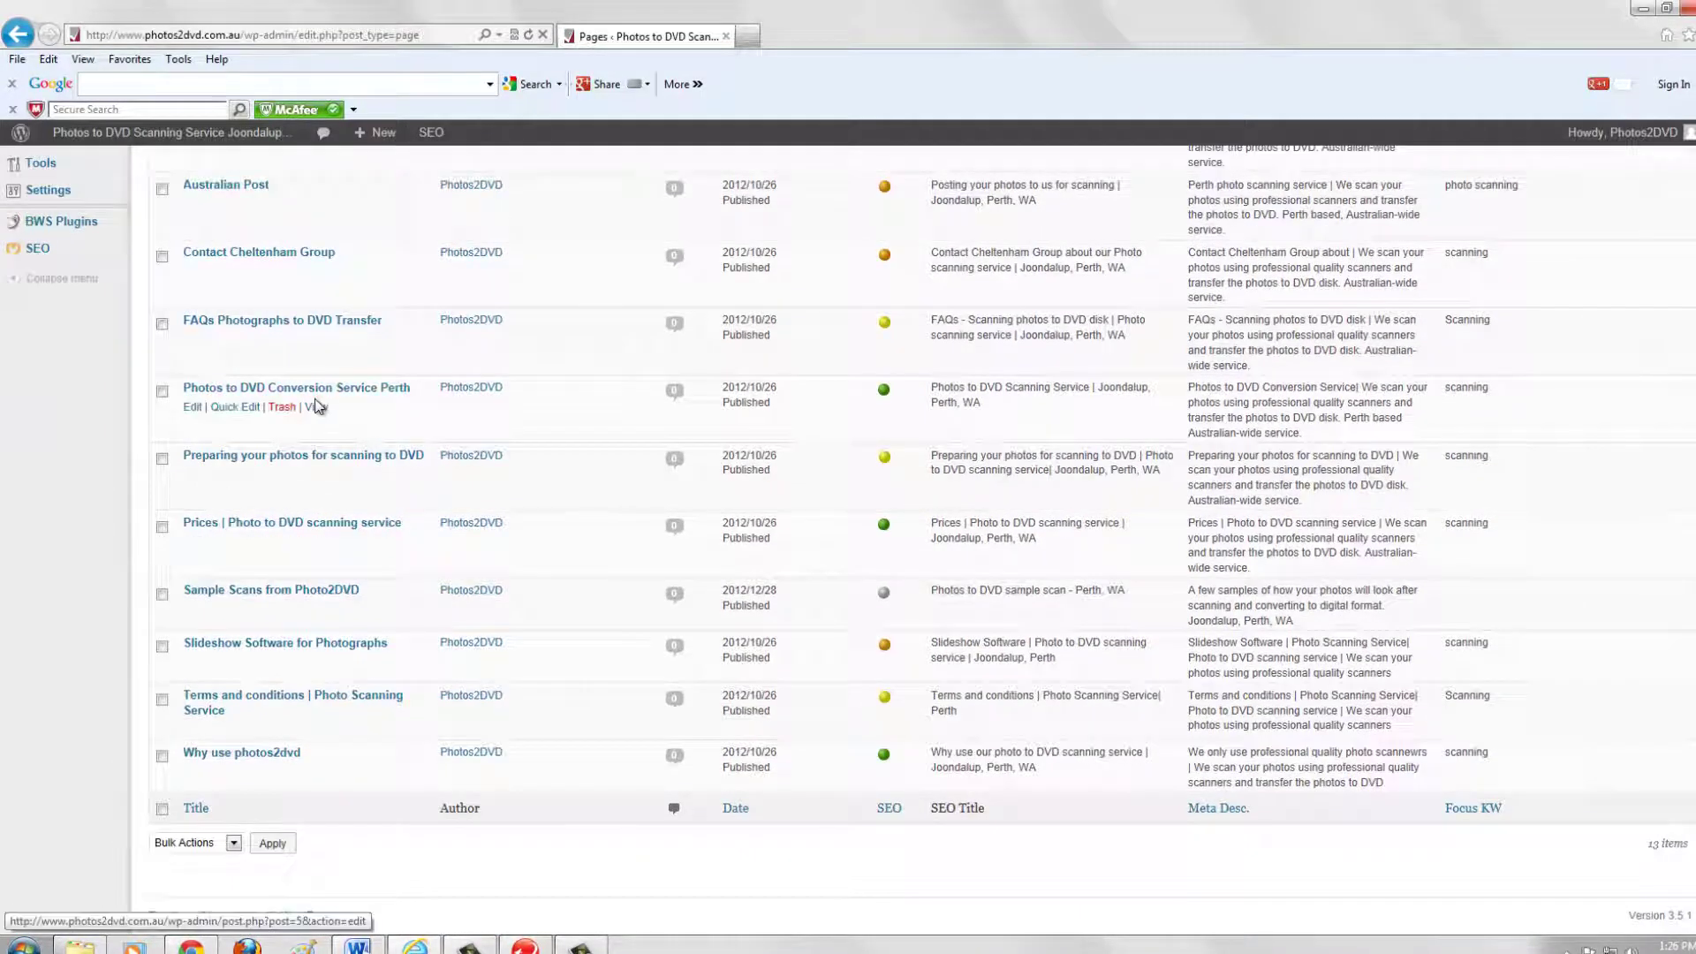
{"action": "scroll", "coordinate": [316, 406], "scroll_direction": "up", "scroll_amount": 3}
{"action": "scroll", "coordinate": [316, 406], "scroll_direction": "down", "scroll_amount": 3}
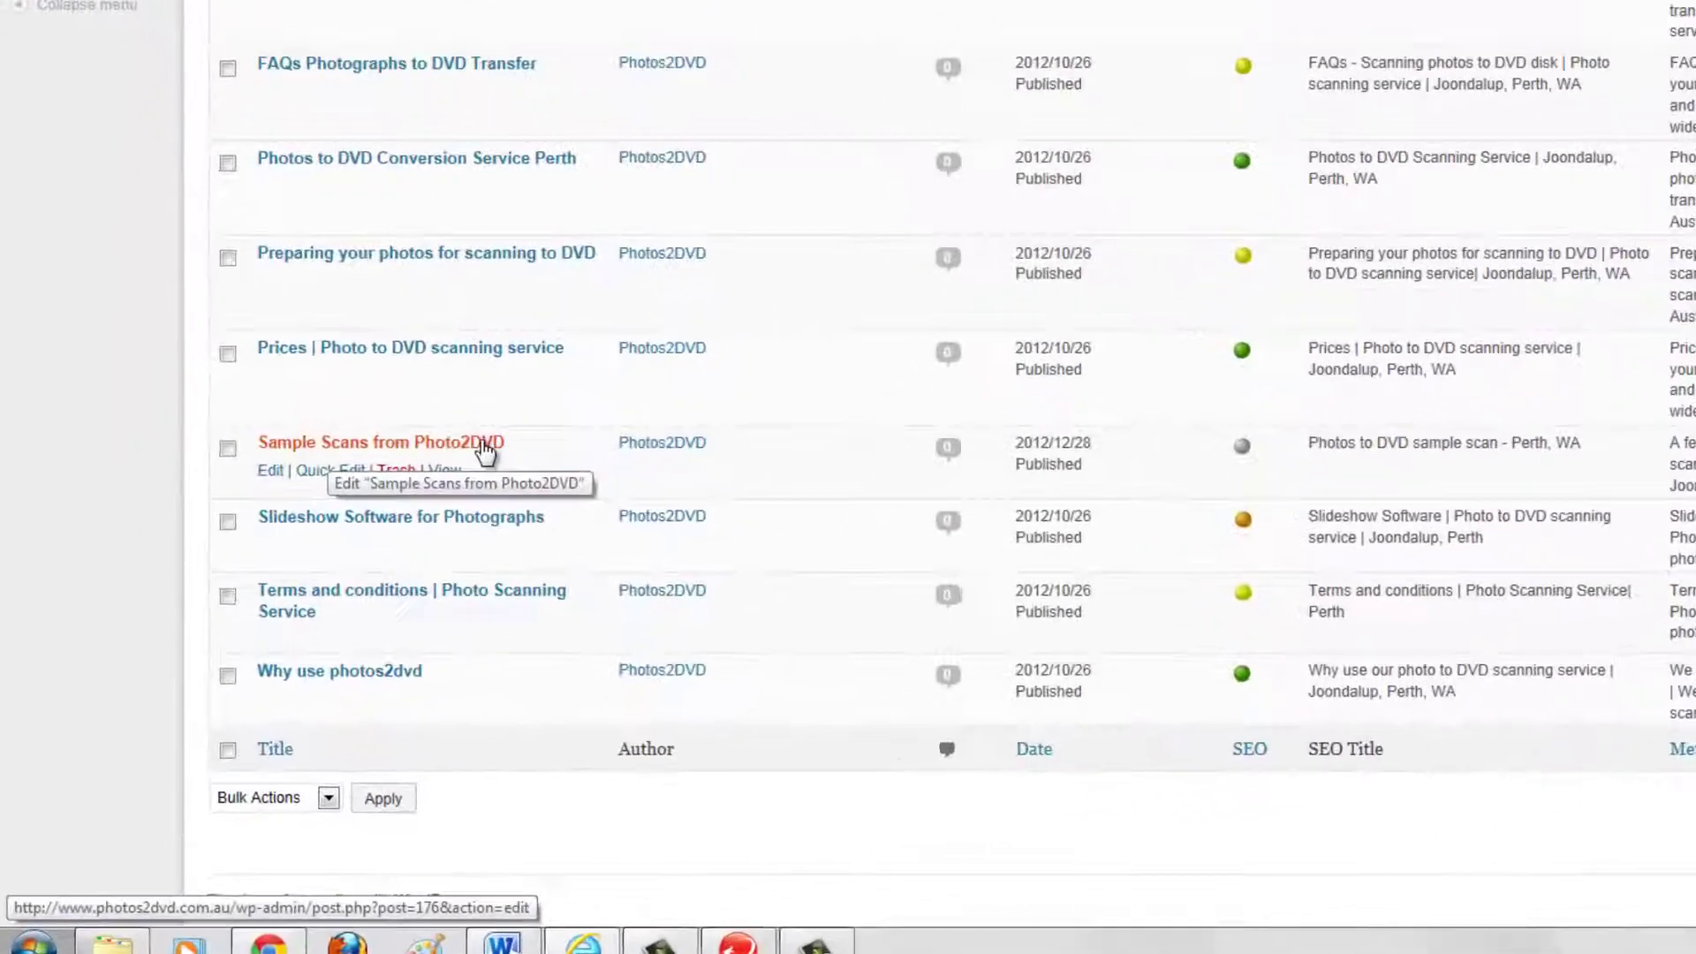
Open 'Sample Scans from Photo2DVD' in Edit Page and scroll through its scan images.
{"action": "left_click", "coordinate": [449, 444]}
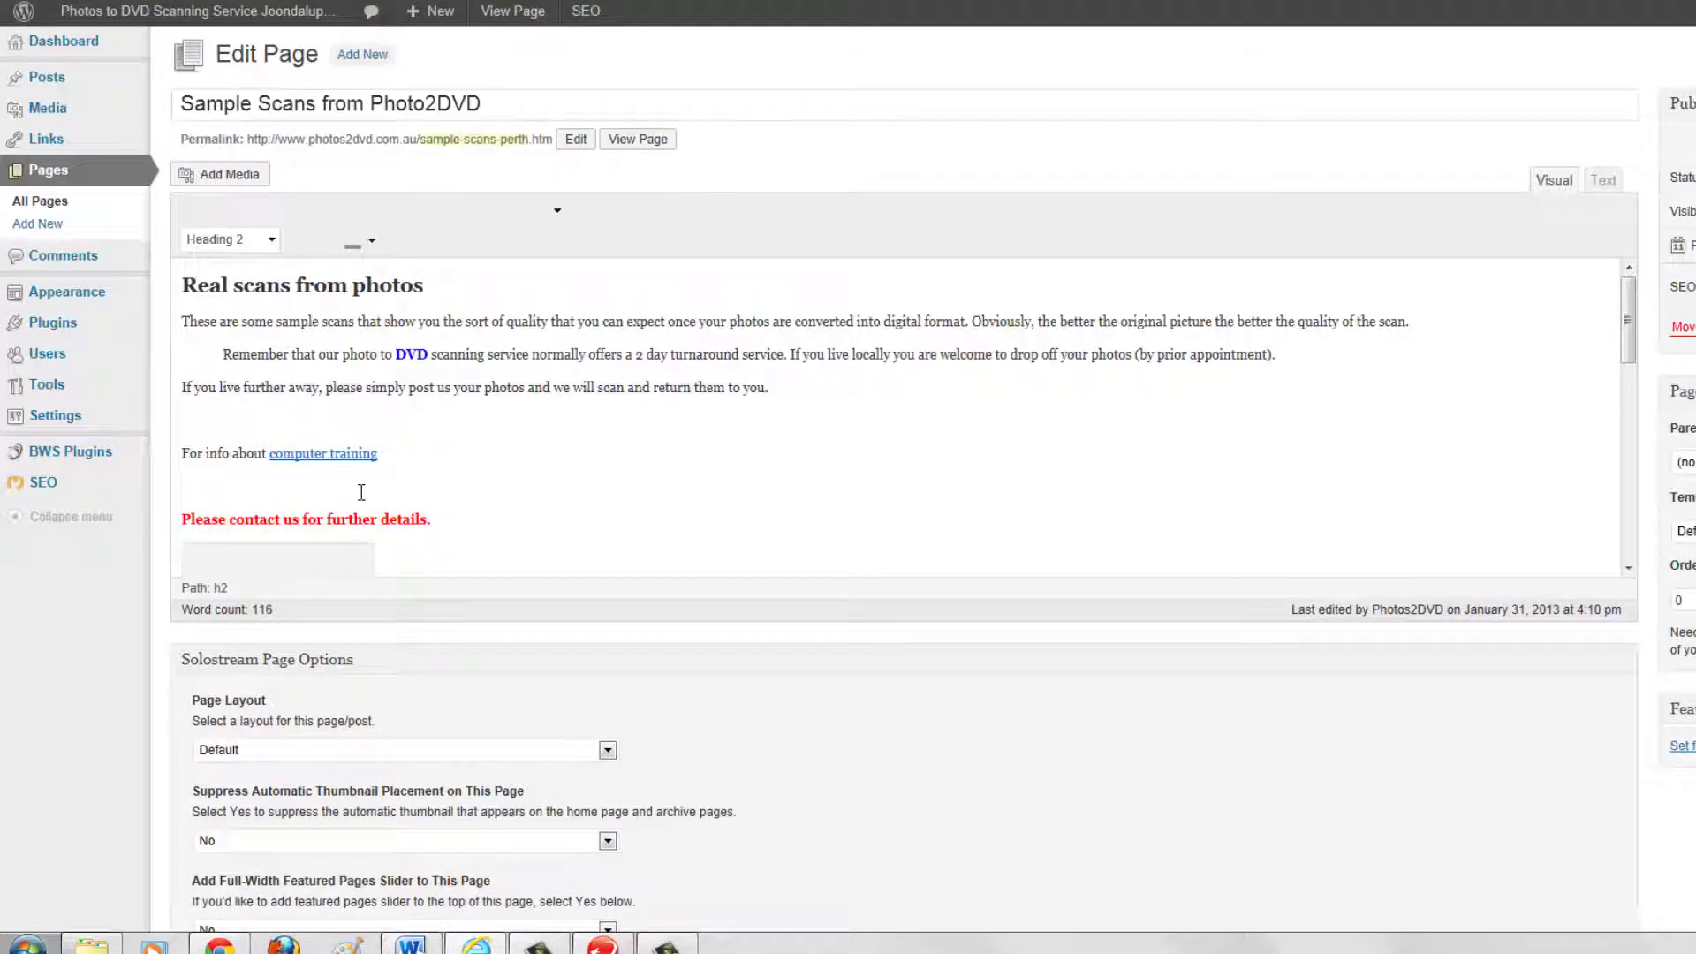
{"action": "scroll", "coordinate": [554, 473], "scroll_direction": "down", "scroll_amount": 5}
{"action": "scroll", "coordinate": [555, 473], "scroll_direction": "down", "scroll_amount": 2}
{"action": "scroll", "coordinate": [555, 472], "scroll_direction": "up", "scroll_amount": 8}
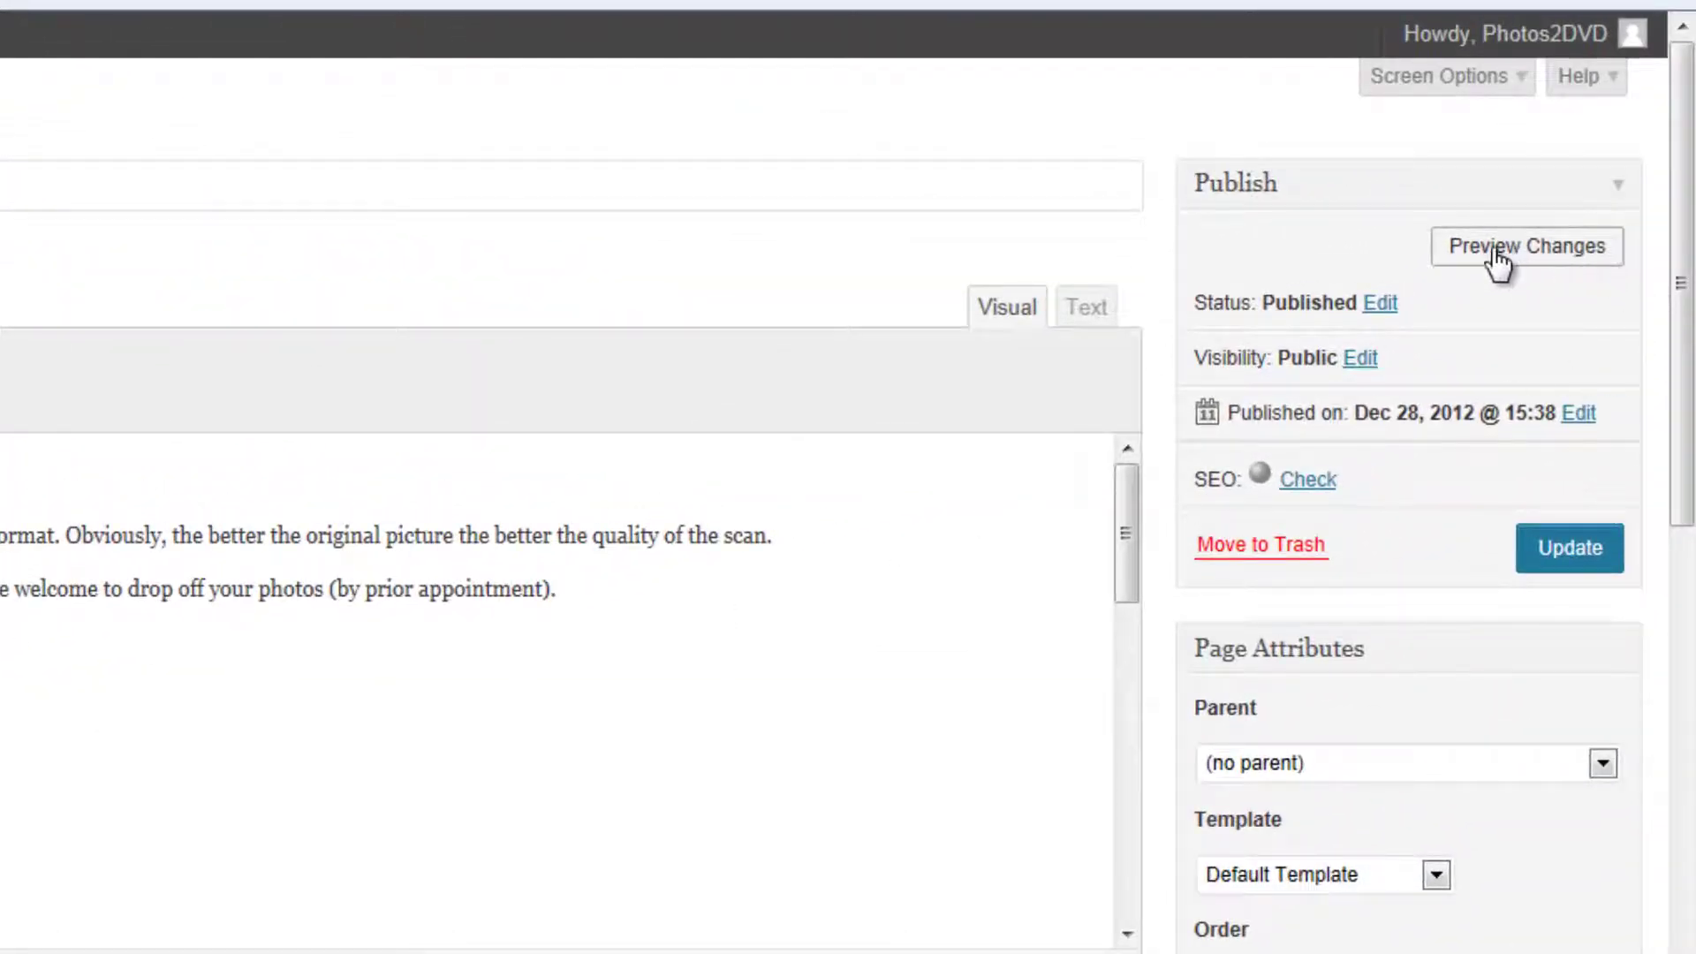
{"action": "left_click", "coordinate": [1495, 252]}
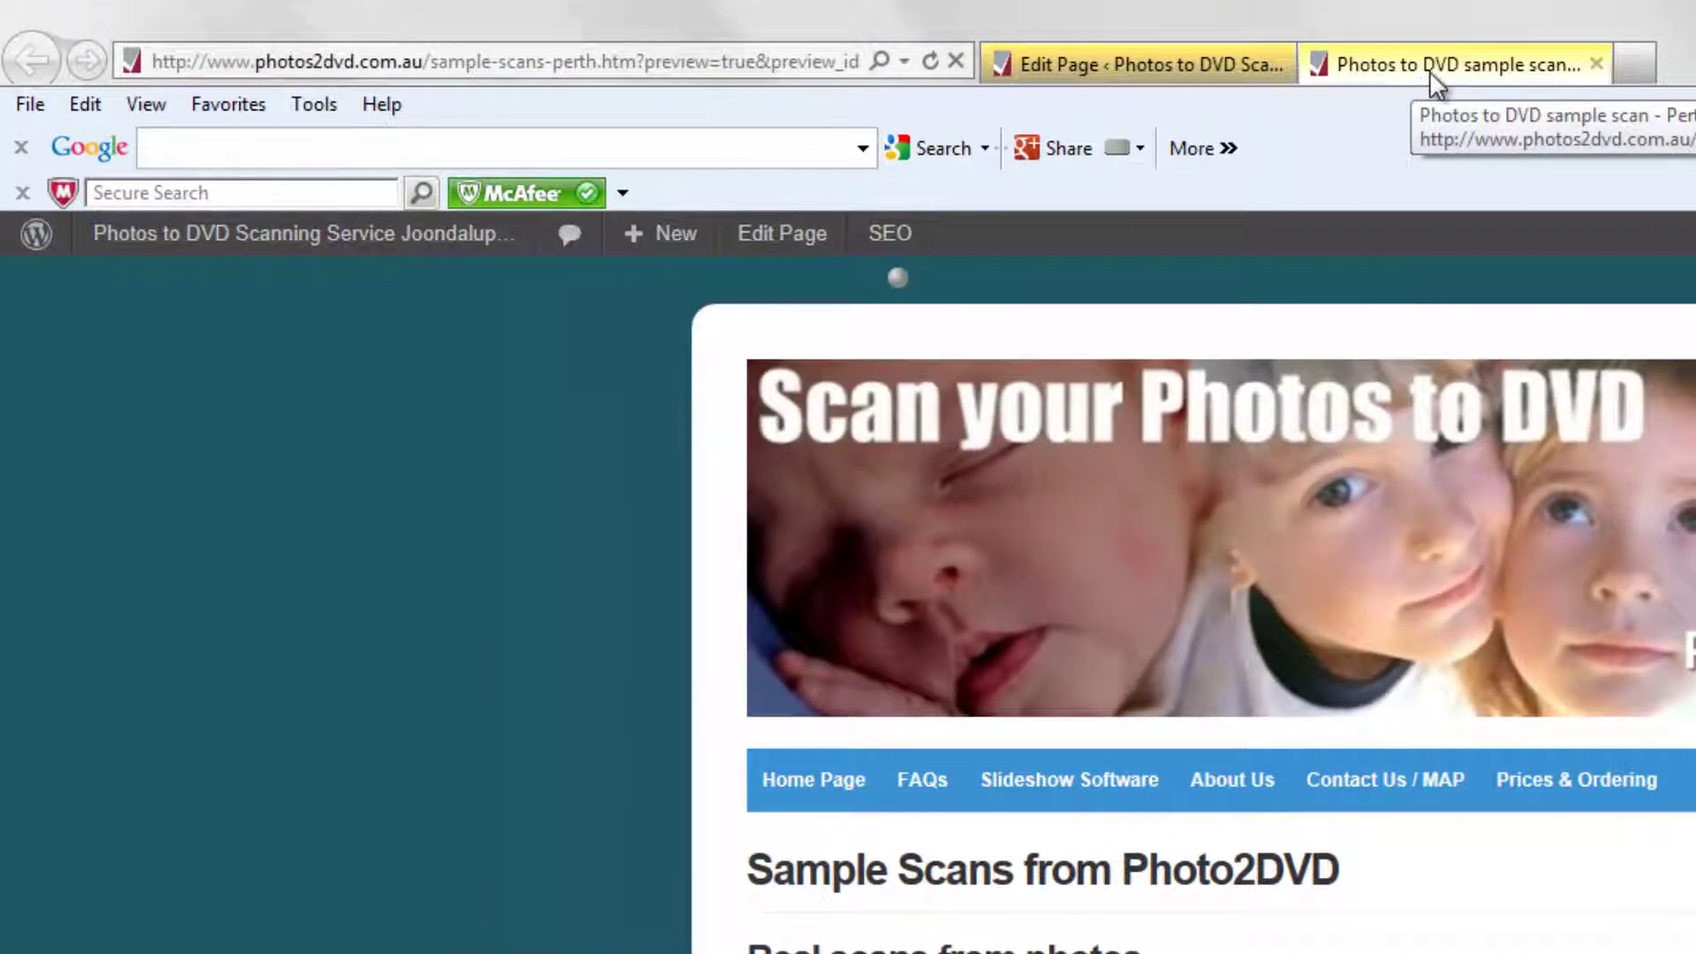
{"action": "left_click", "coordinate": [1120, 66]}
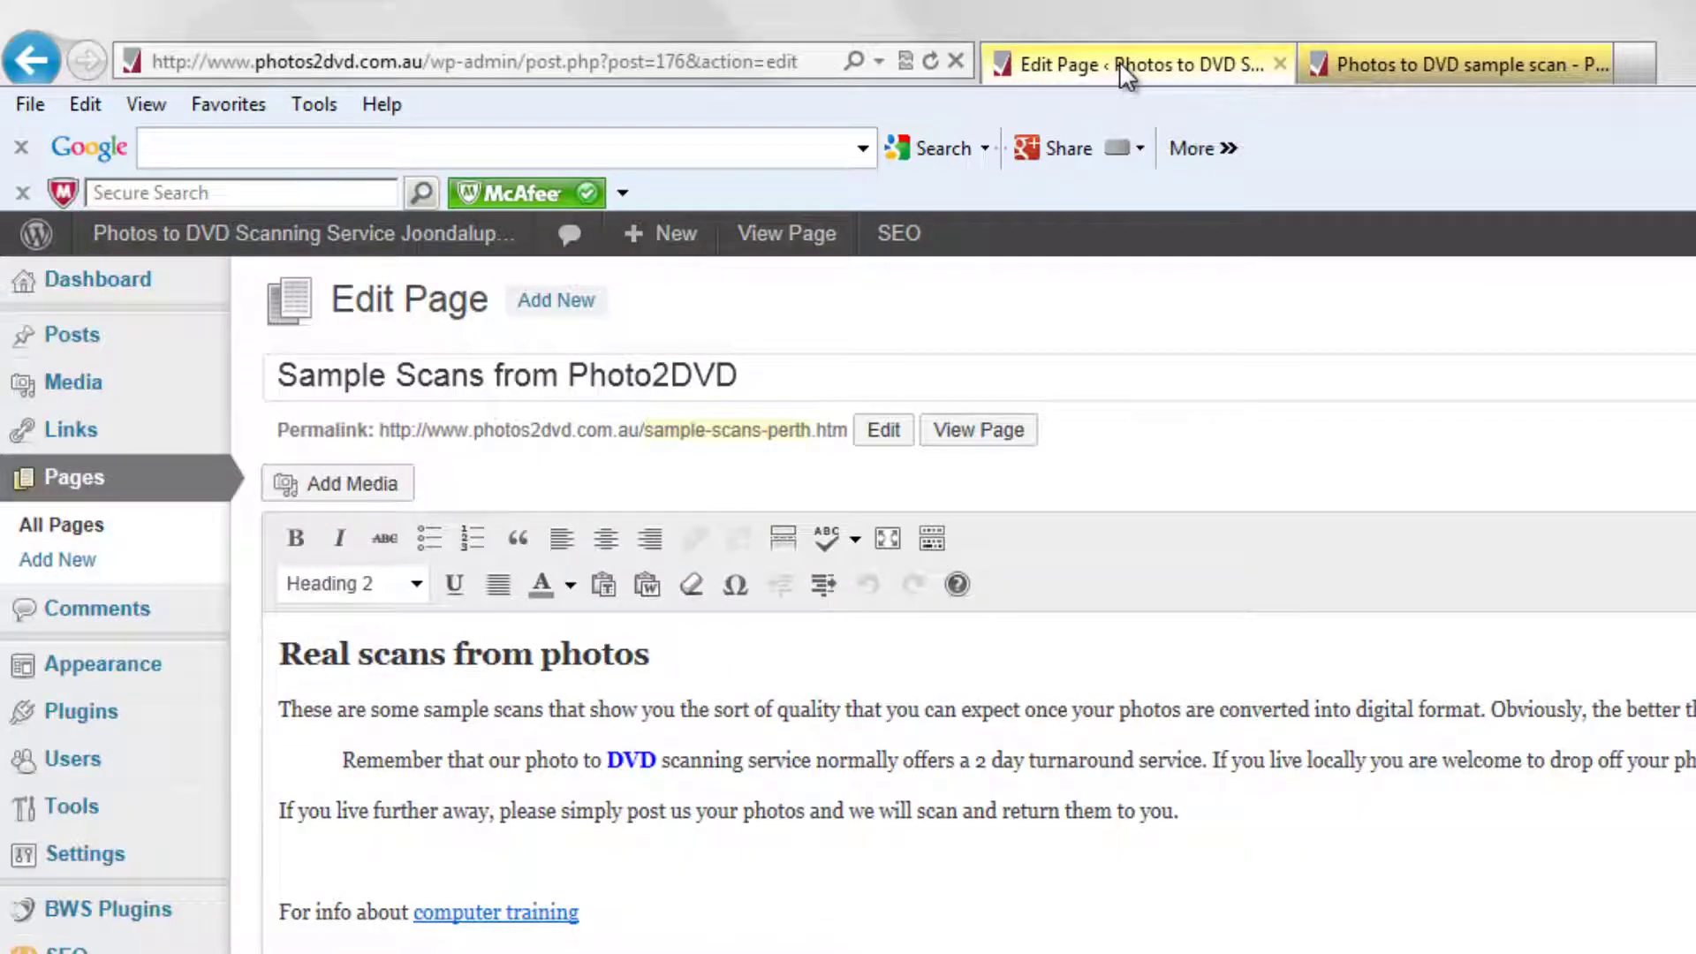
{"action": "left_click", "coordinate": [1385, 72]}
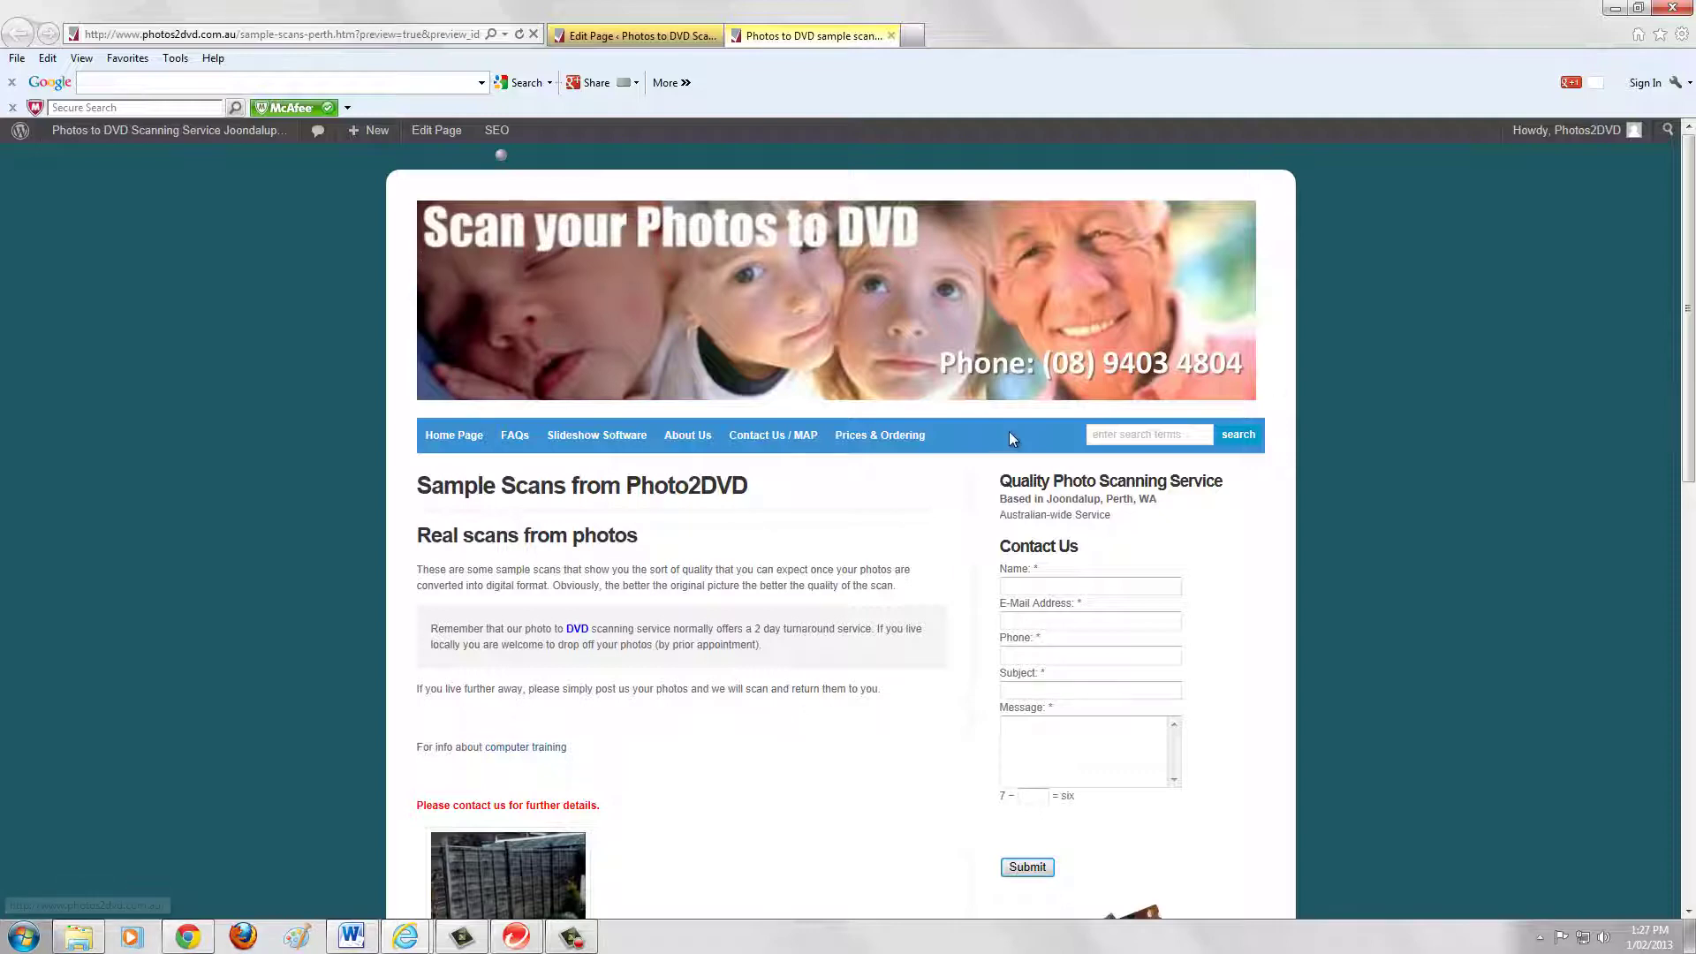
{"action": "scroll", "coordinate": [1170, 565], "scroll_direction": "down", "scroll_amount": 3}
{"action": "scroll", "coordinate": [1139, 766], "scroll_direction": "down", "scroll_amount": 10}
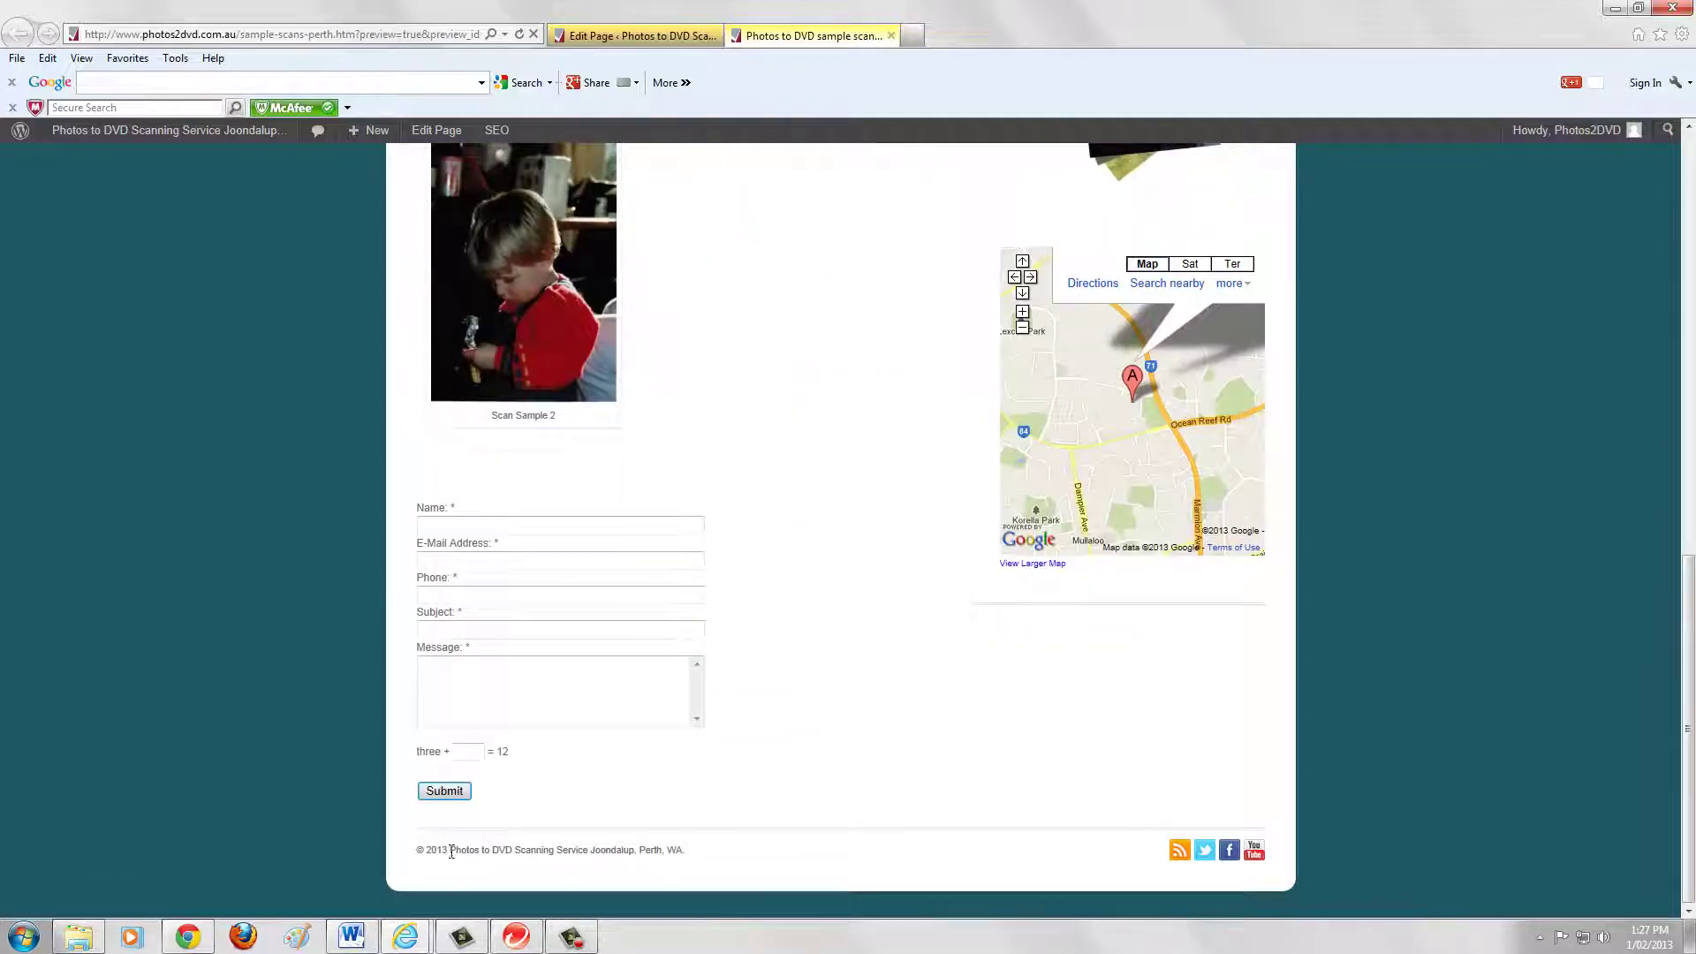
{"action": "scroll", "coordinate": [1150, 853], "scroll_direction": "up", "scroll_amount": 13}
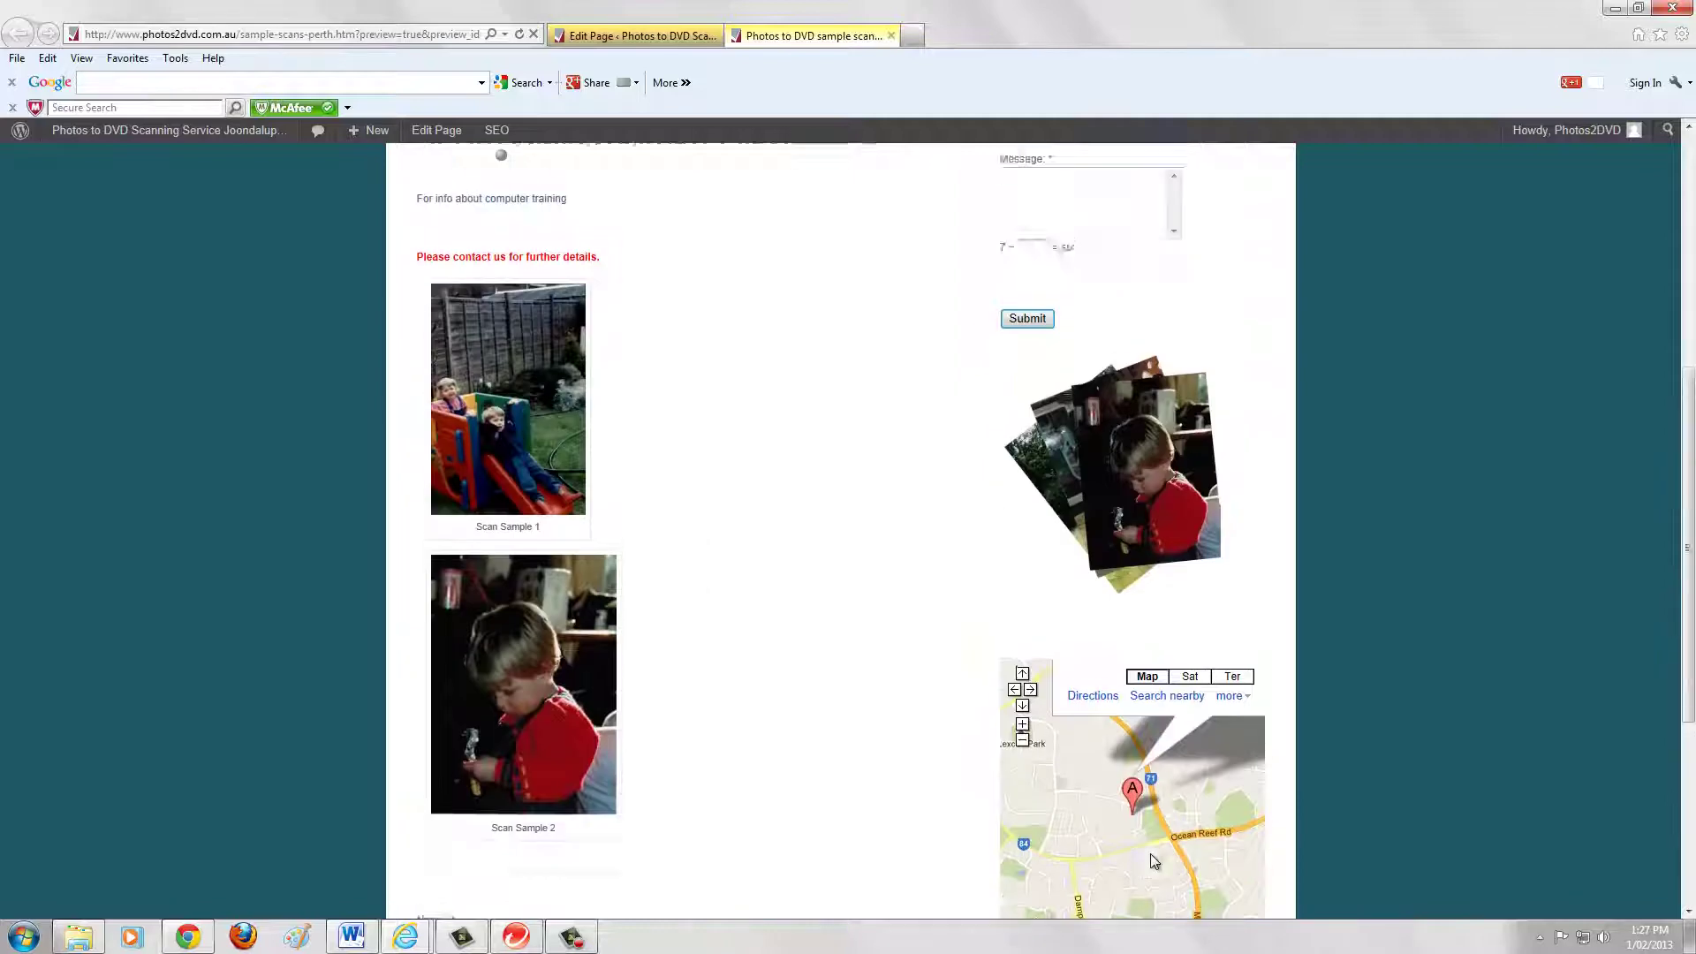
{"action": "left_click", "coordinate": [591, 35]}
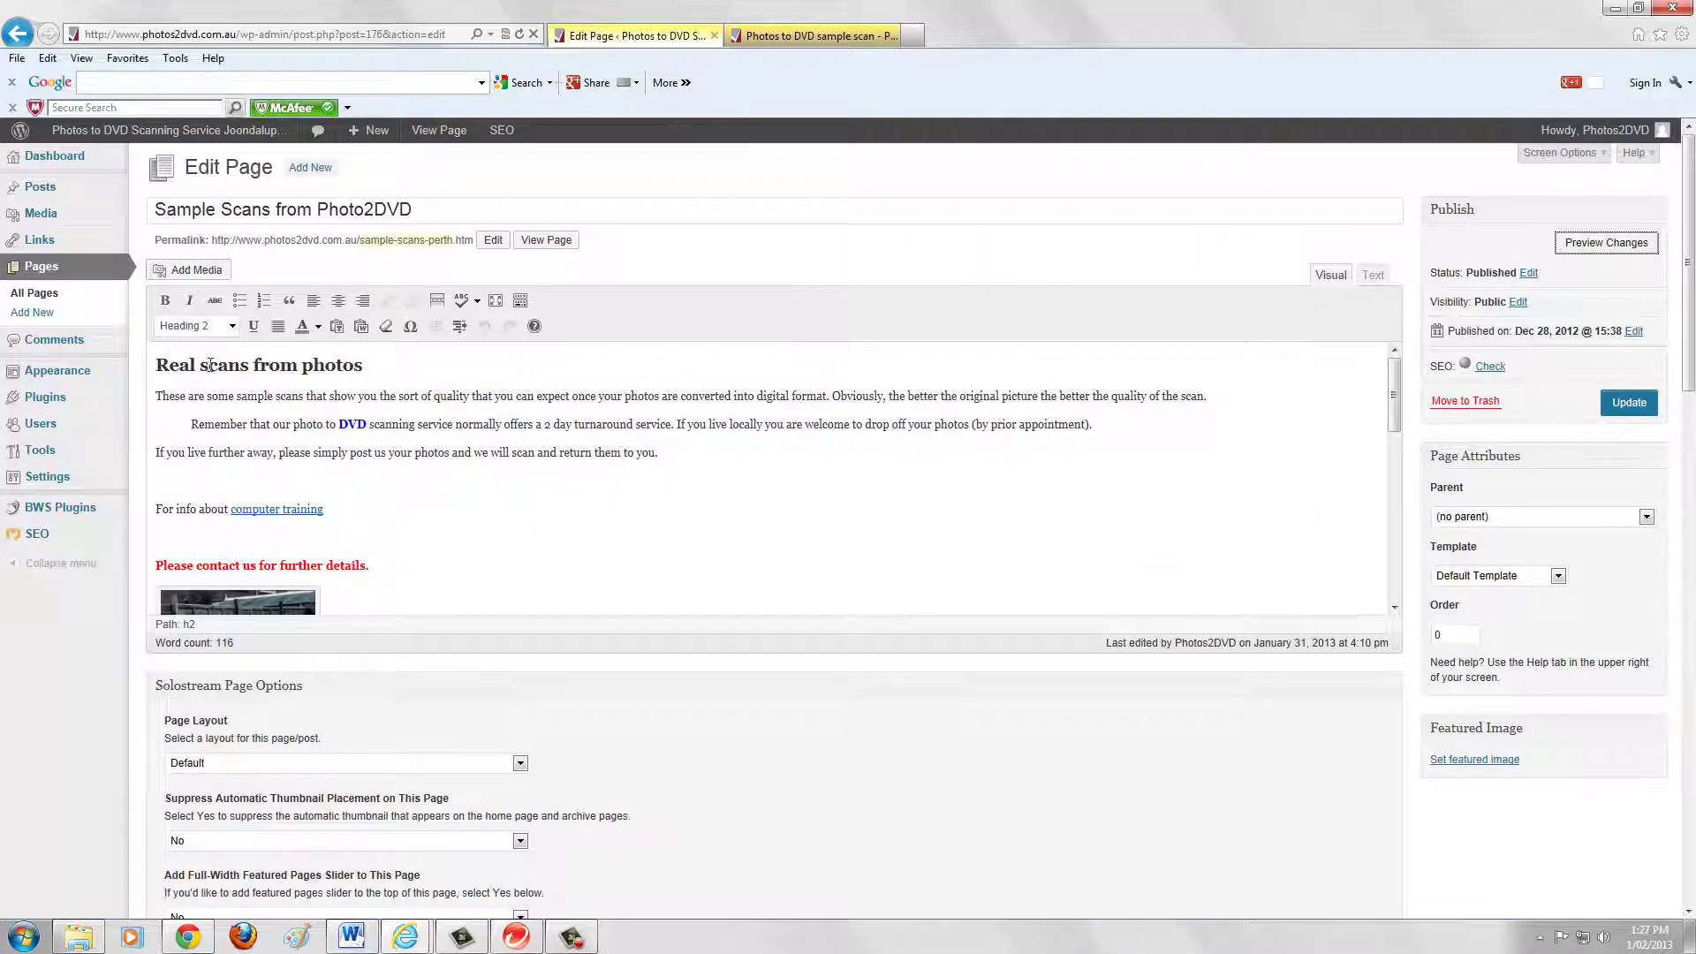
{"action": "scroll", "coordinate": [320, 463], "scroll_direction": "down", "scroll_amount": 10}
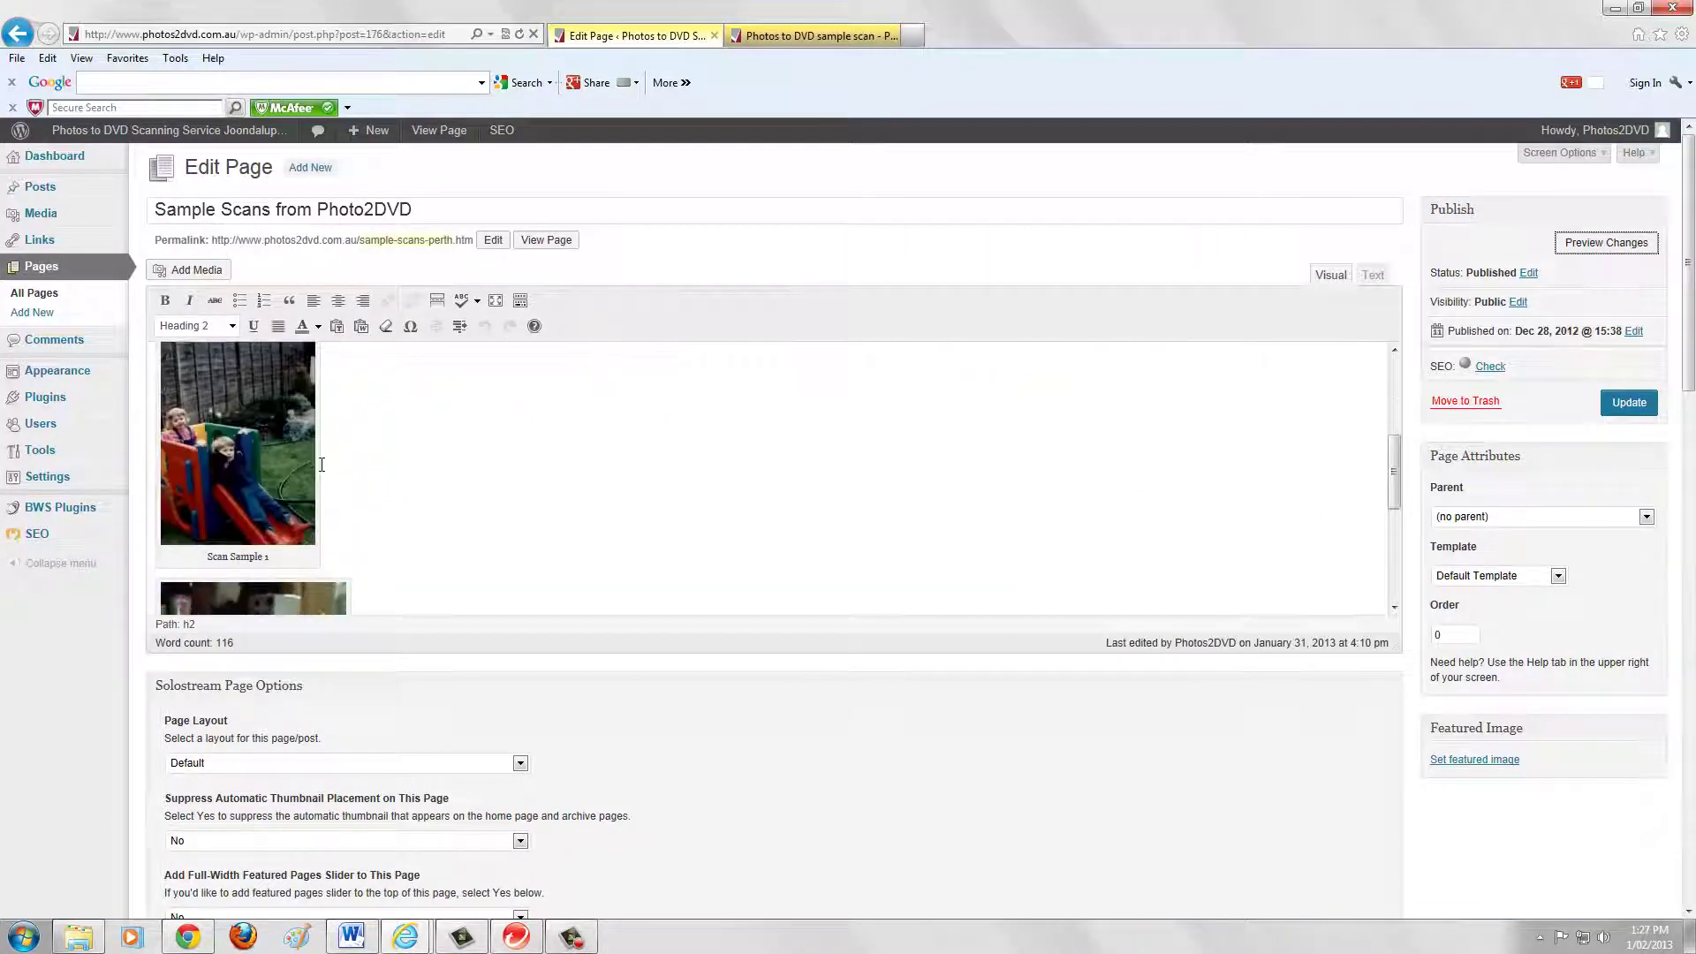
{"action": "scroll", "coordinate": [321, 463], "scroll_direction": "up", "scroll_amount": 10}
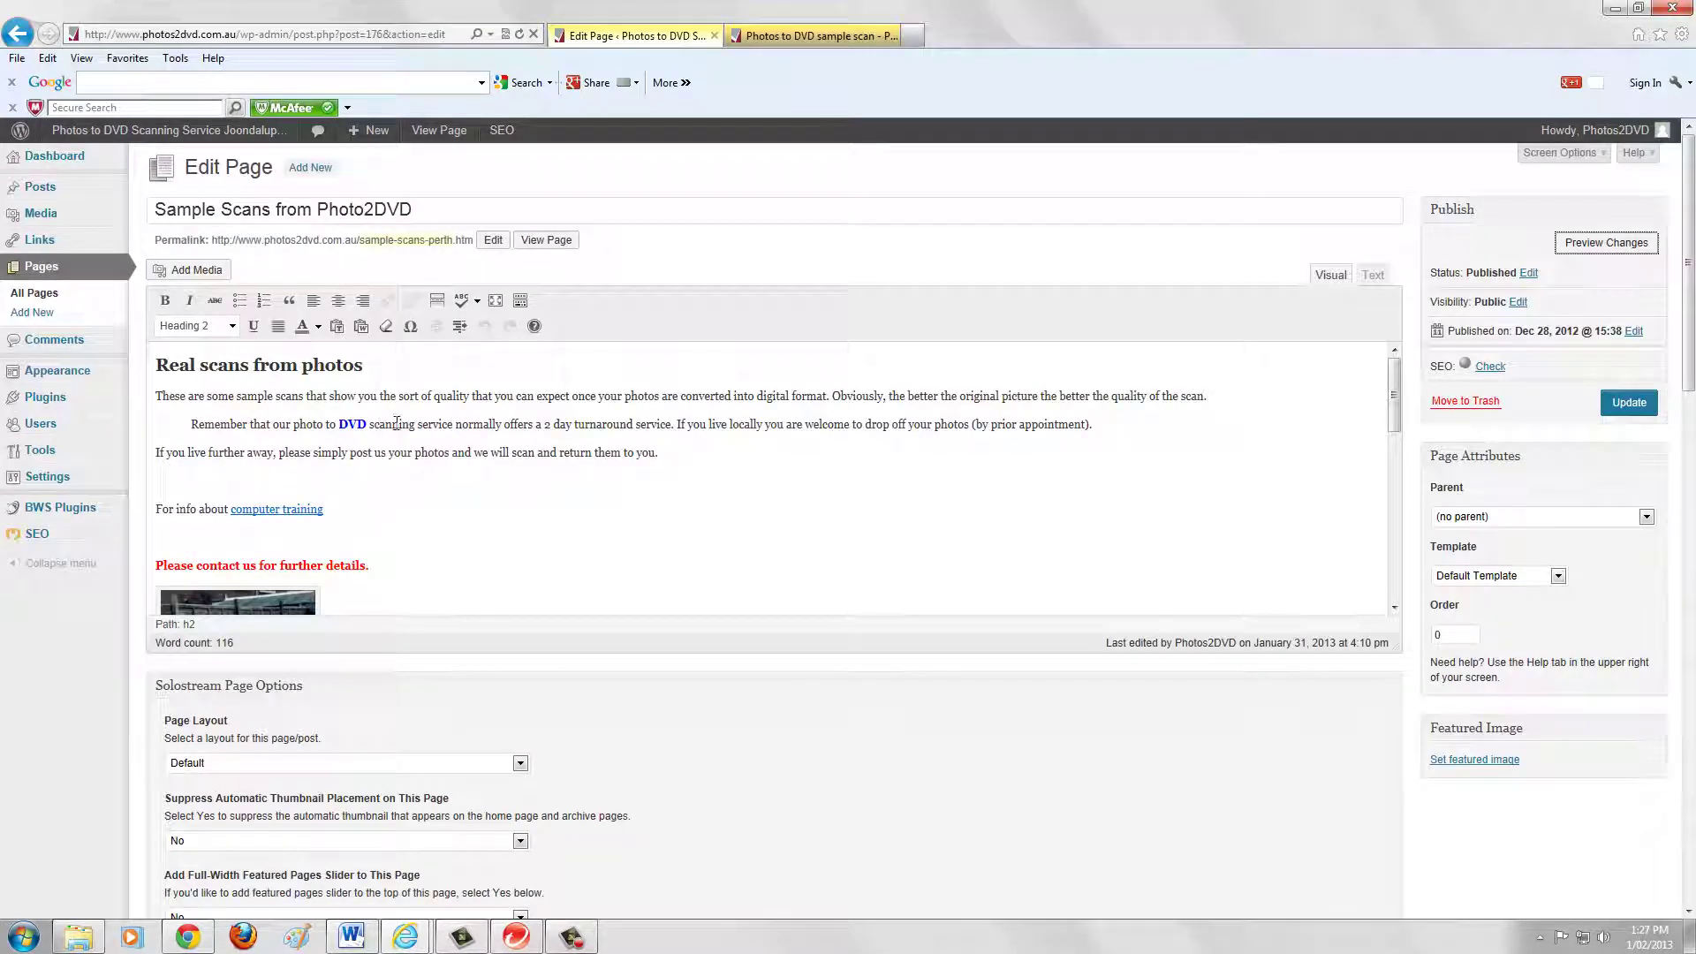
{"action": "left_click", "coordinate": [850, 33]}
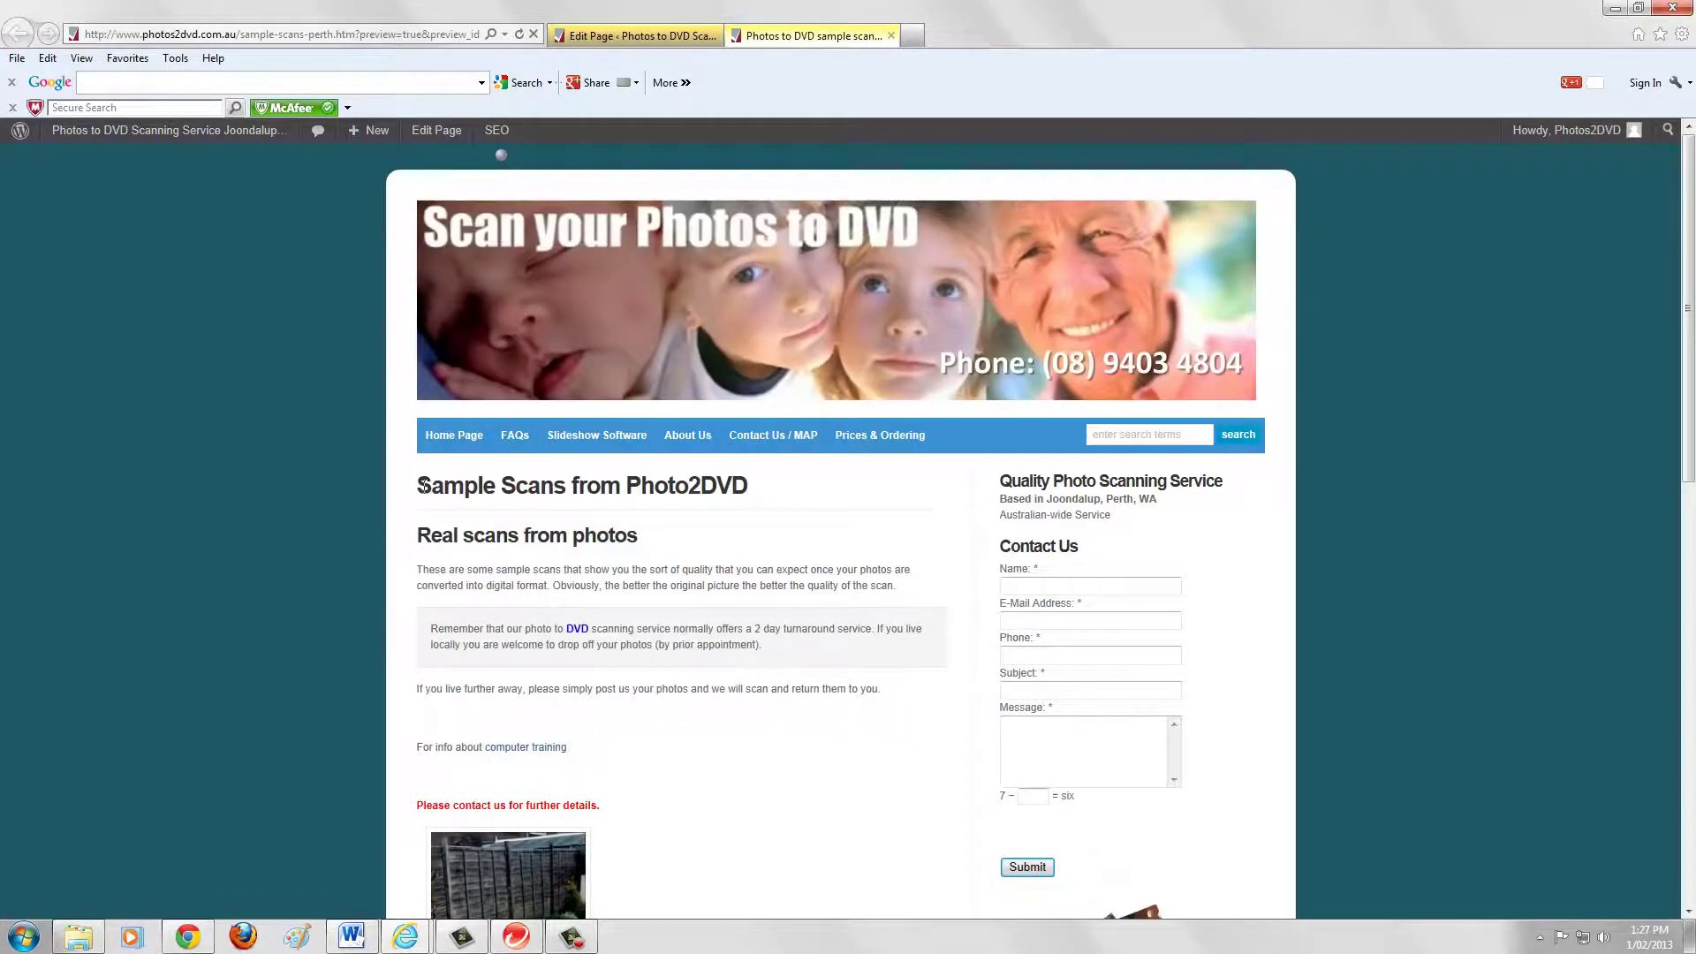
{"action": "left_click_drag", "start_coordinate": [418, 535], "coordinate": [623, 749]}
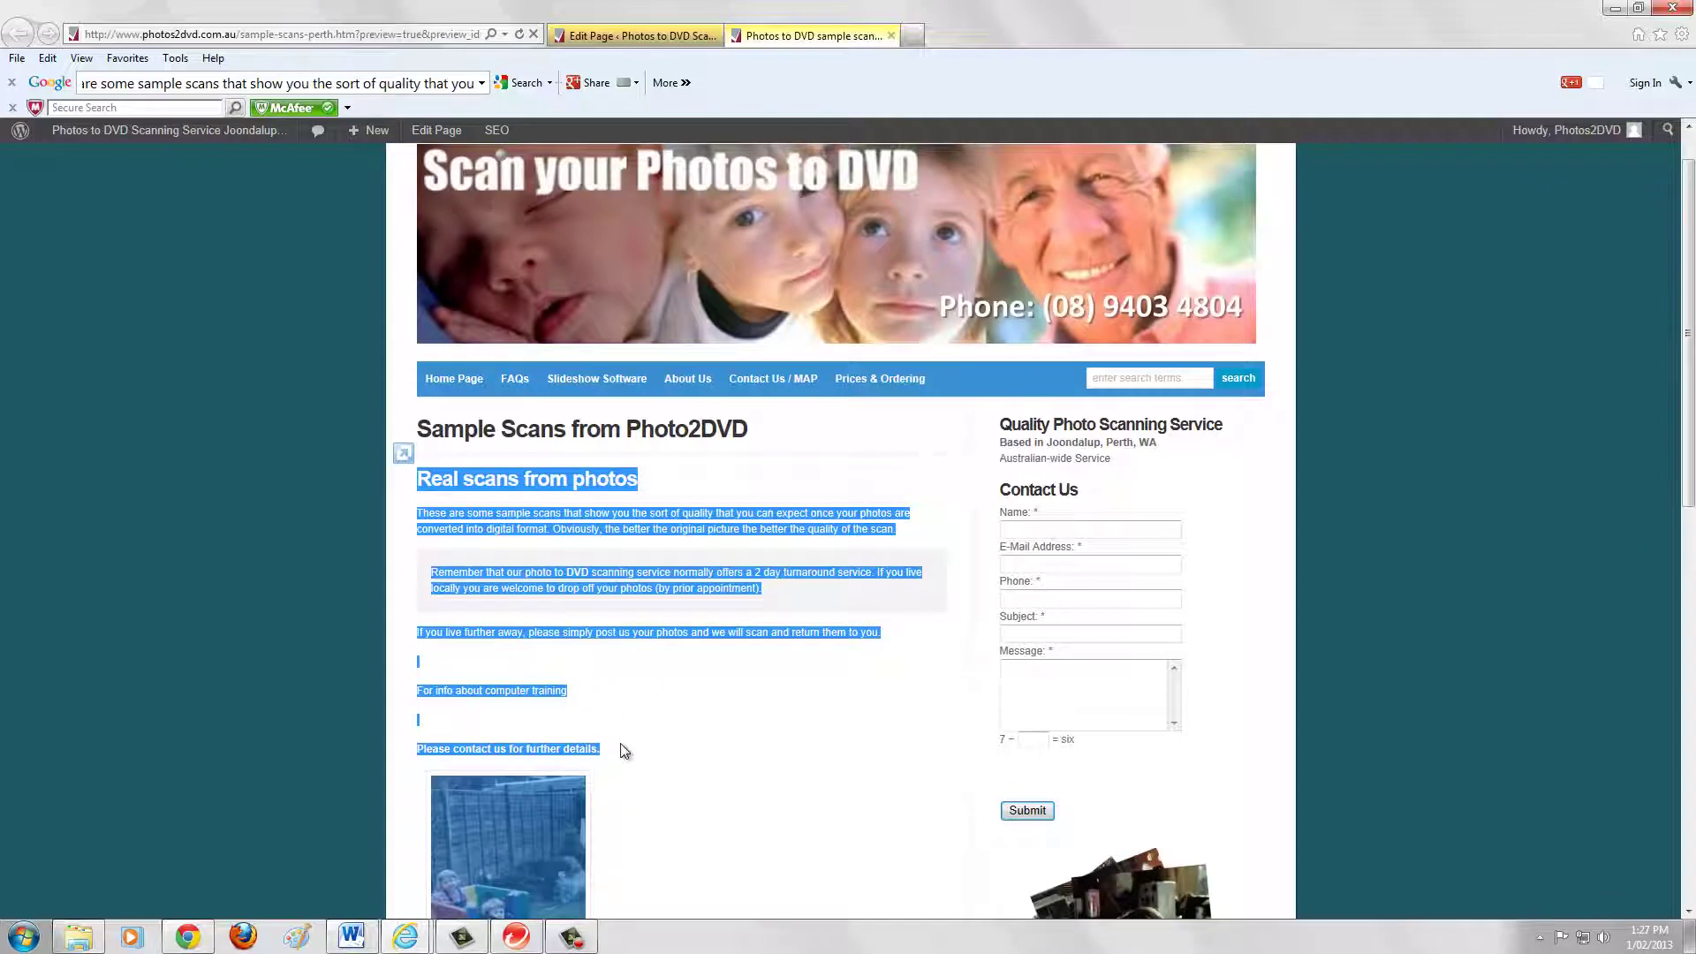
{"action": "left_click", "coordinate": [522, 547]}
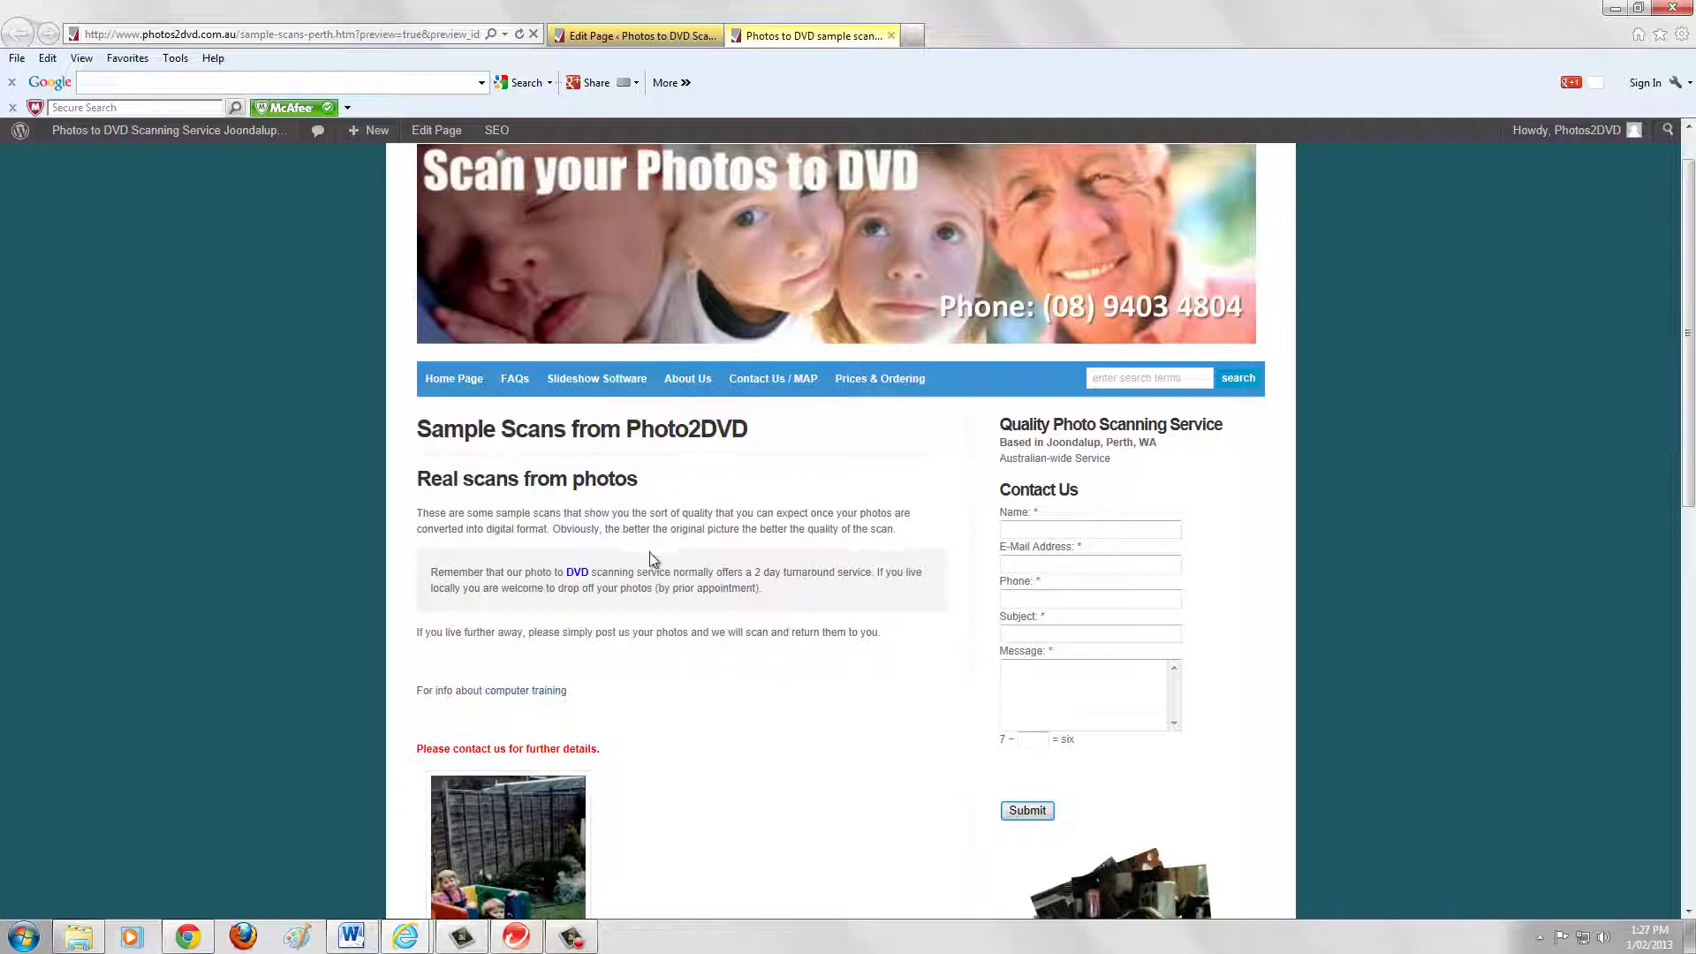
{"action": "scroll", "coordinate": [651, 560], "scroll_direction": "down", "scroll_amount": 8}
{"action": "scroll", "coordinate": [651, 560], "scroll_direction": "down", "scroll_amount": 1}
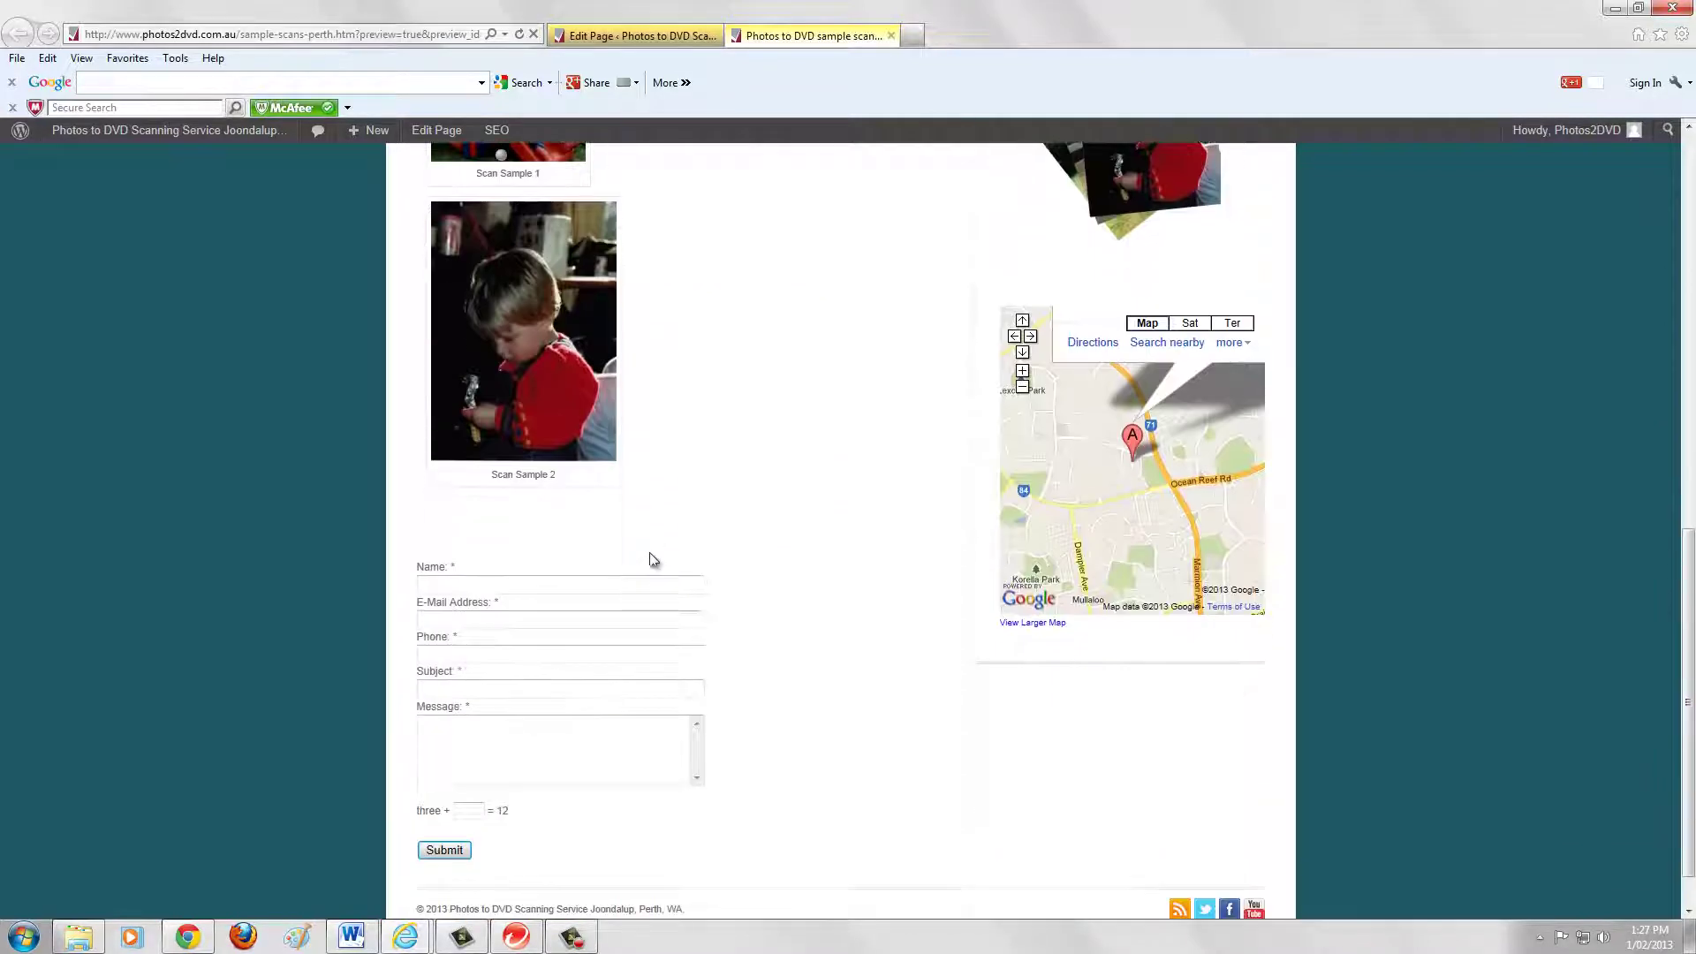
{"action": "scroll", "coordinate": [695, 741], "scroll_direction": "up", "scroll_amount": 9}
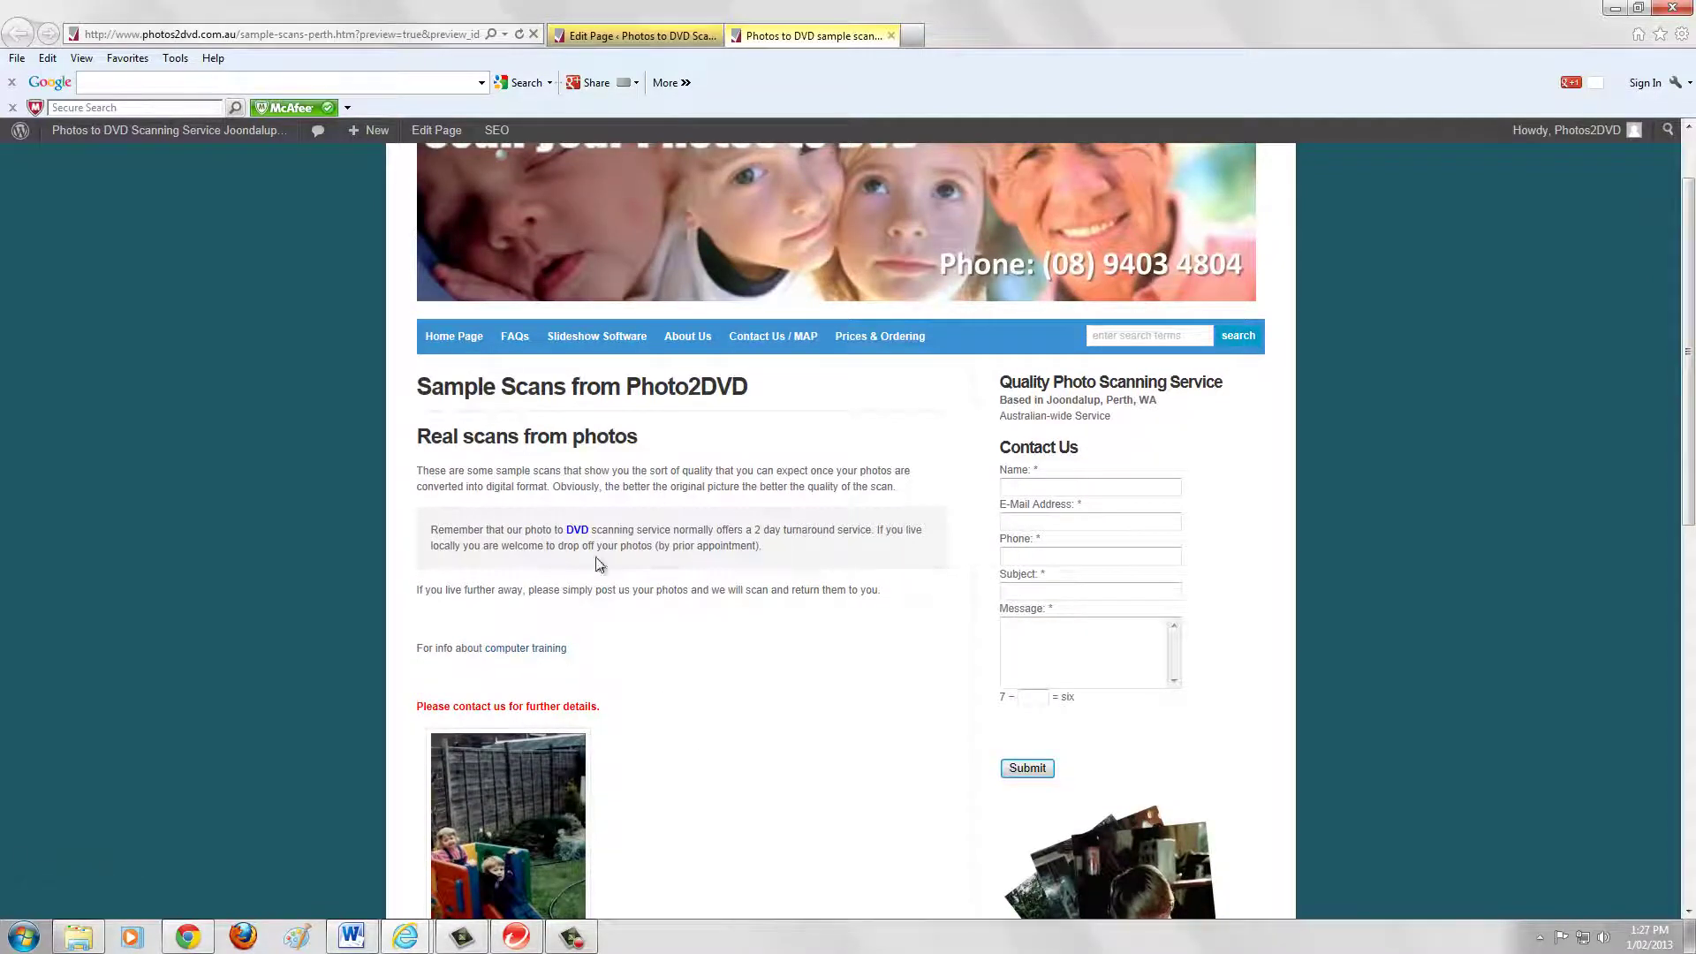
Back in the page editor, type 'Saome' before 'Real' in the heading.
{"action": "left_click", "coordinate": [605, 35]}
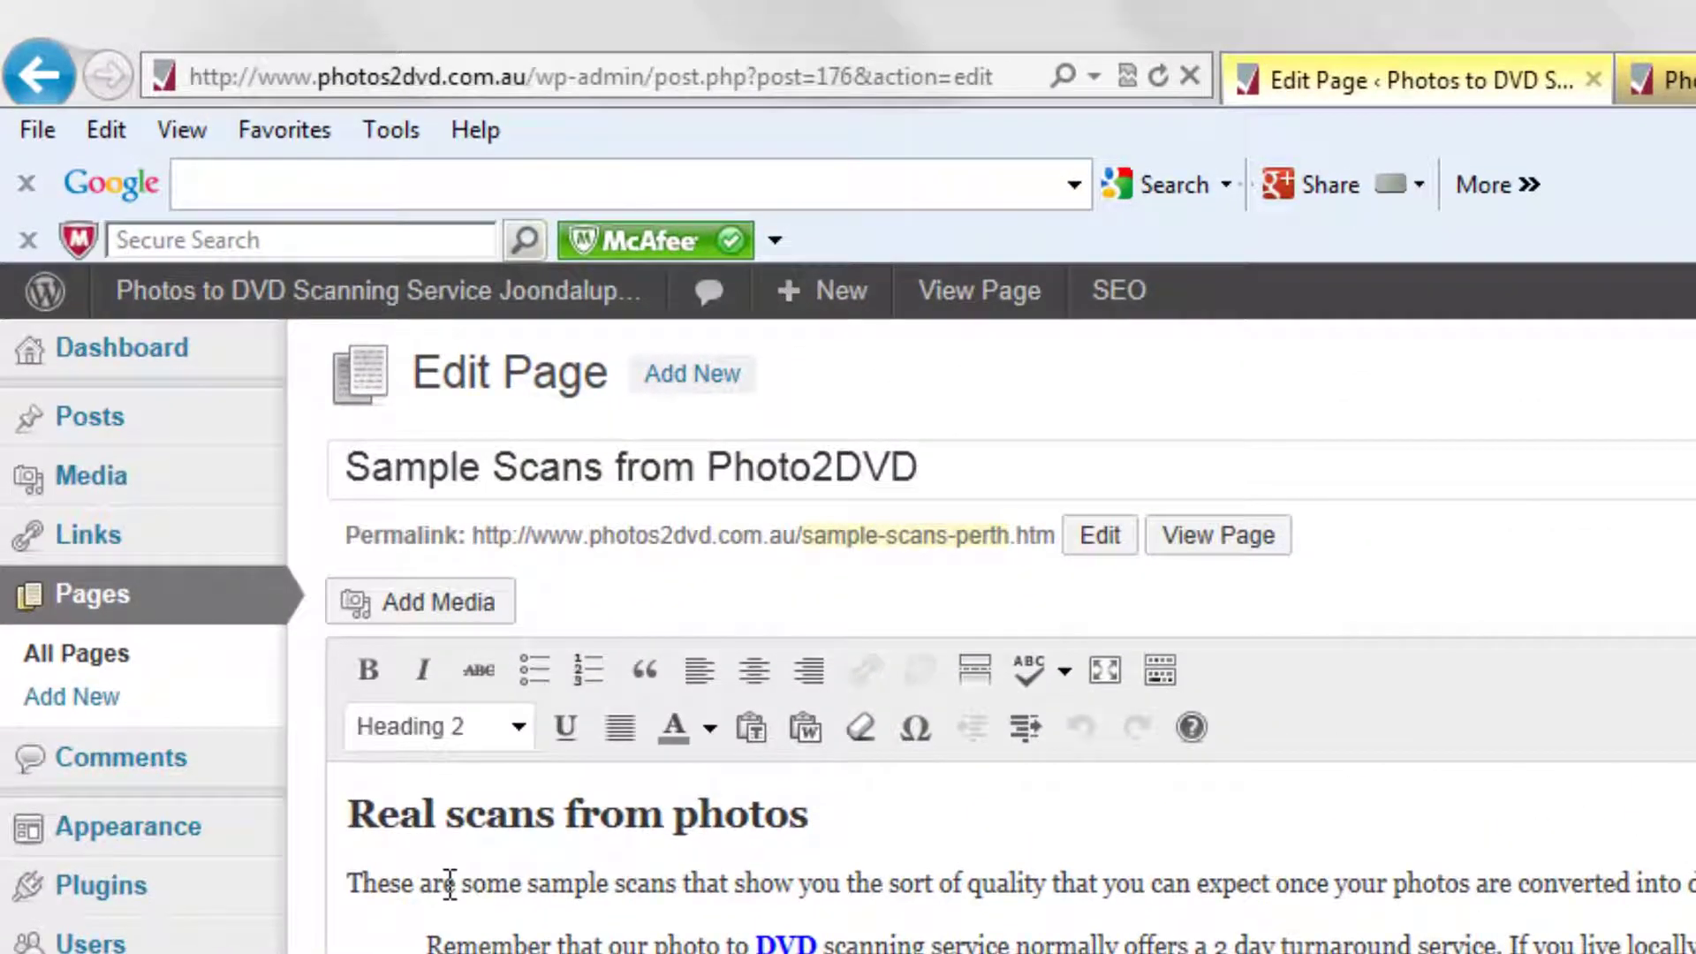
{"action": "type", "text": "Saome"}
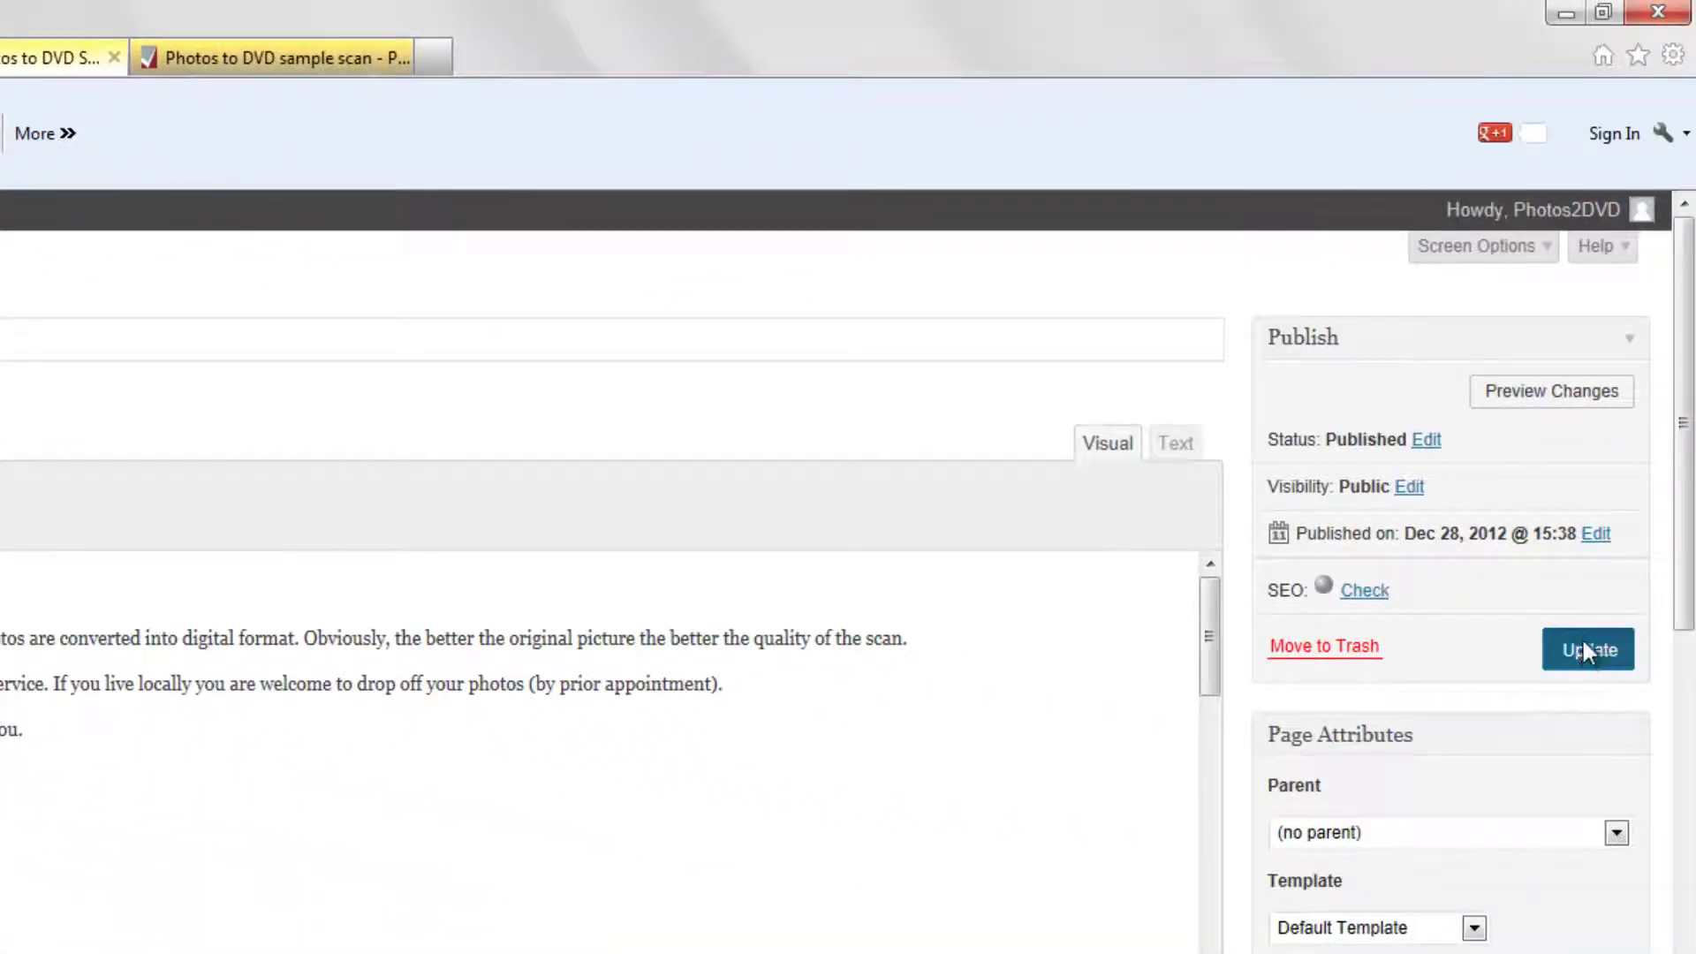
Update the page and preview it showing 'Saome Real scans from photos'.
{"action": "left_click", "coordinate": [1584, 652]}
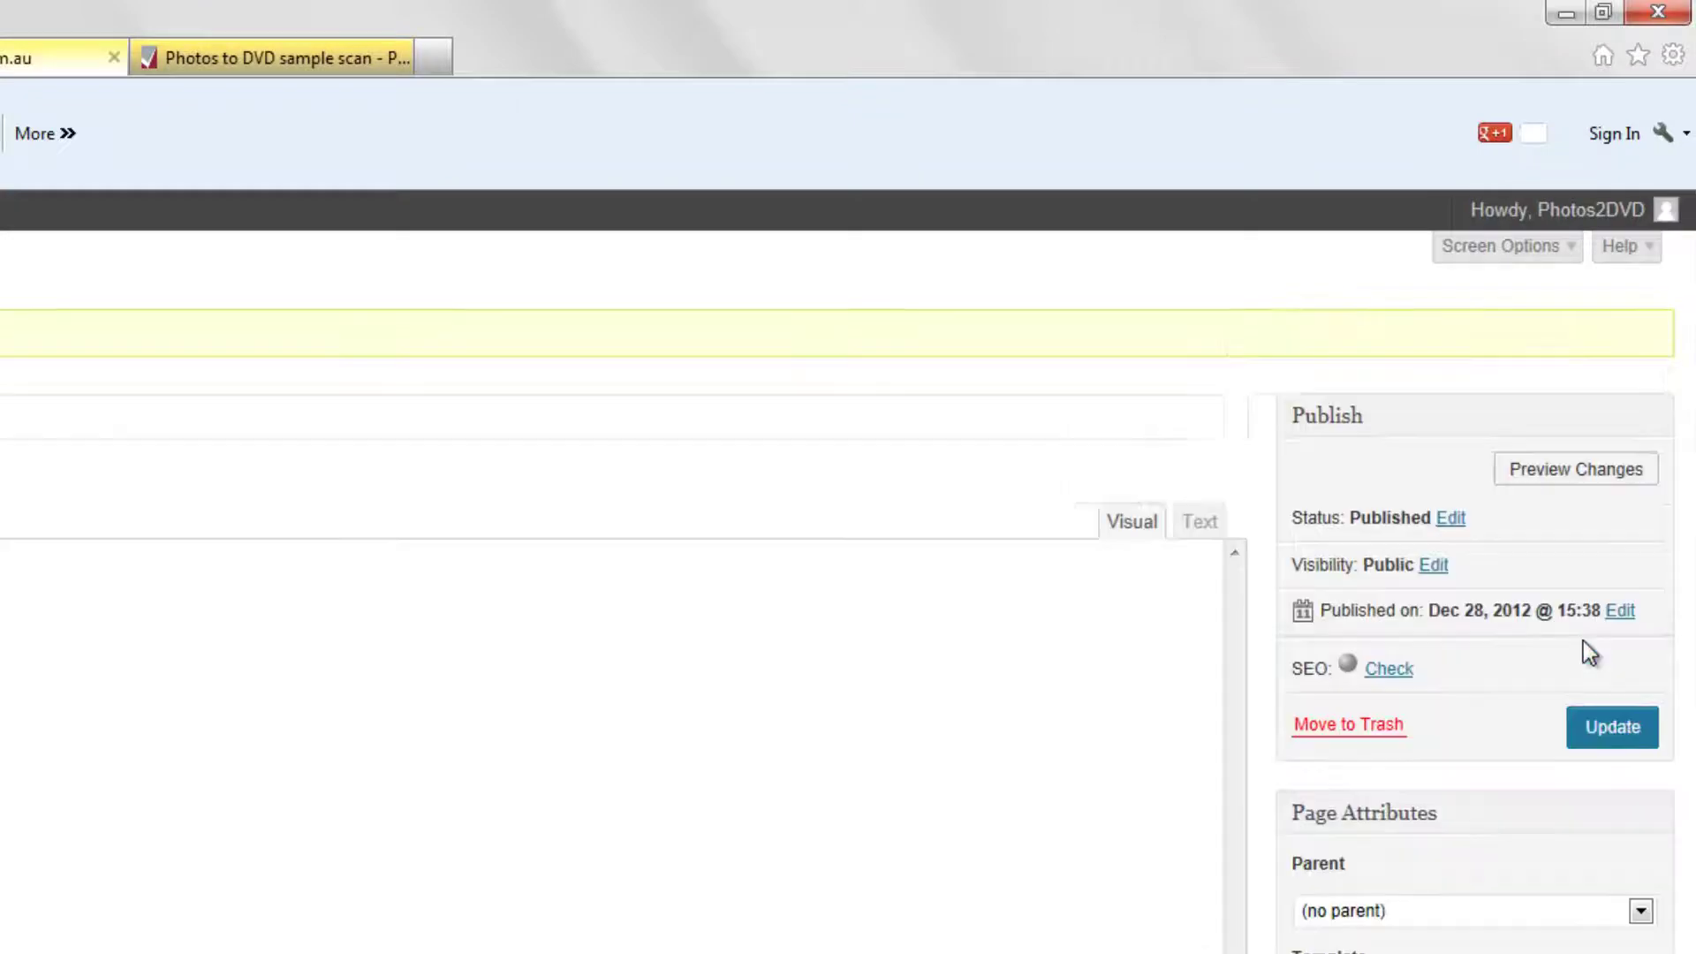
{"action": "left_click", "coordinate": [1566, 475]}
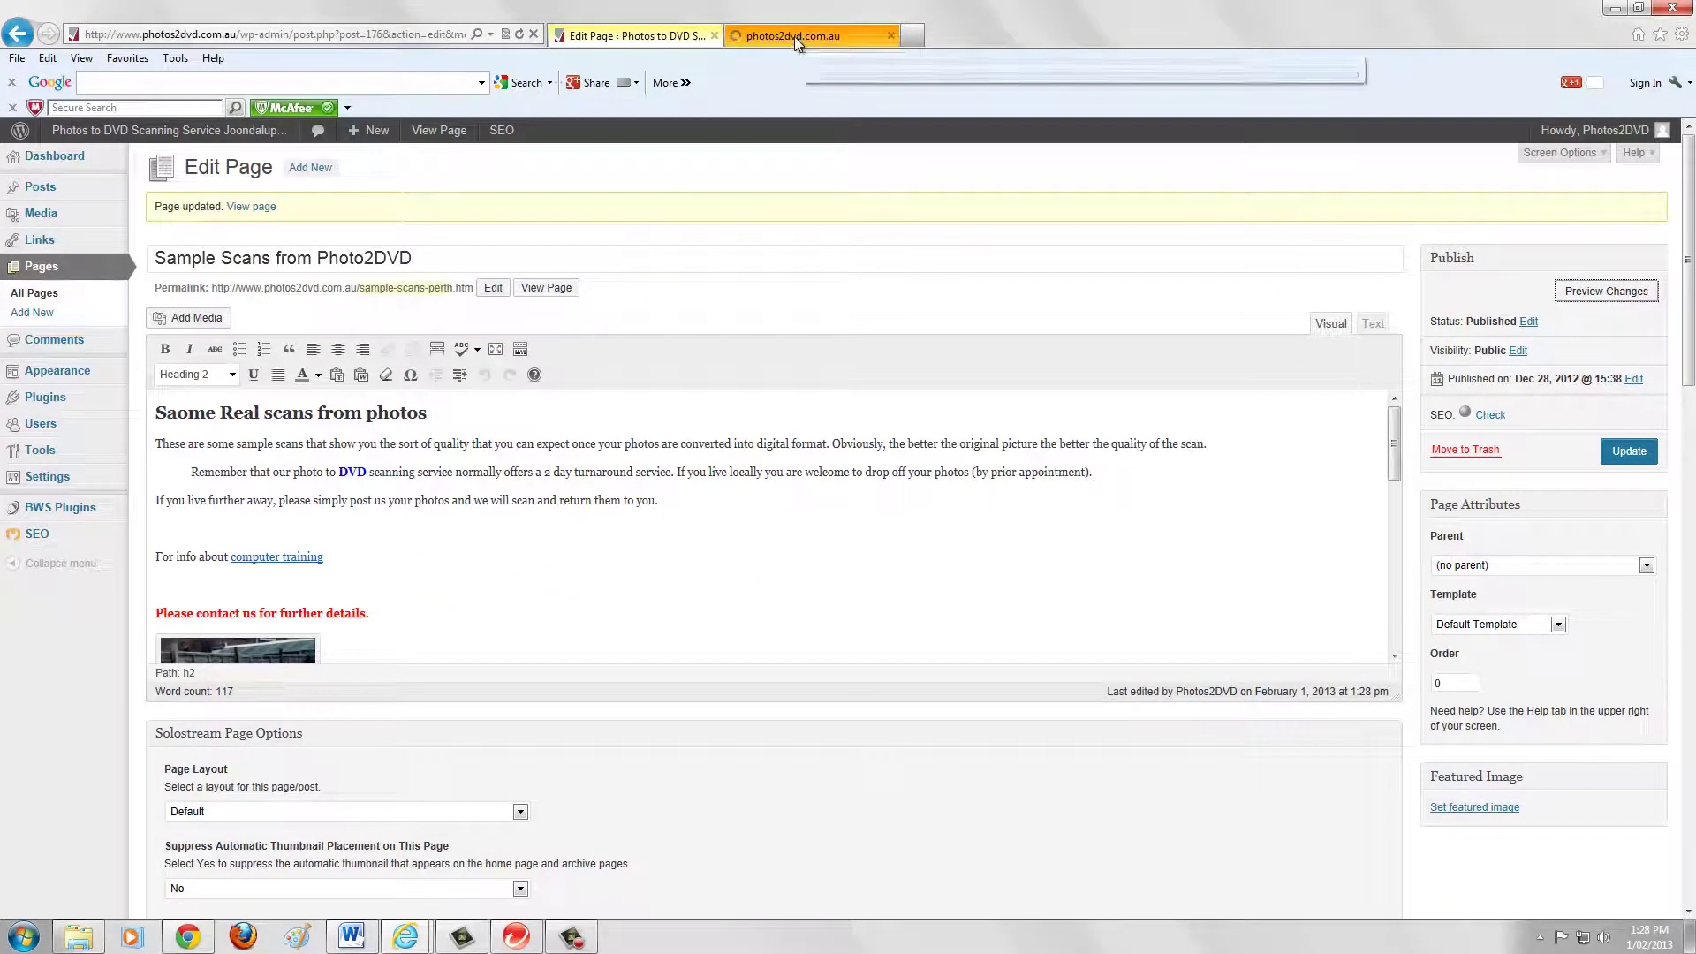
{"action": "left_click", "coordinate": [794, 37]}
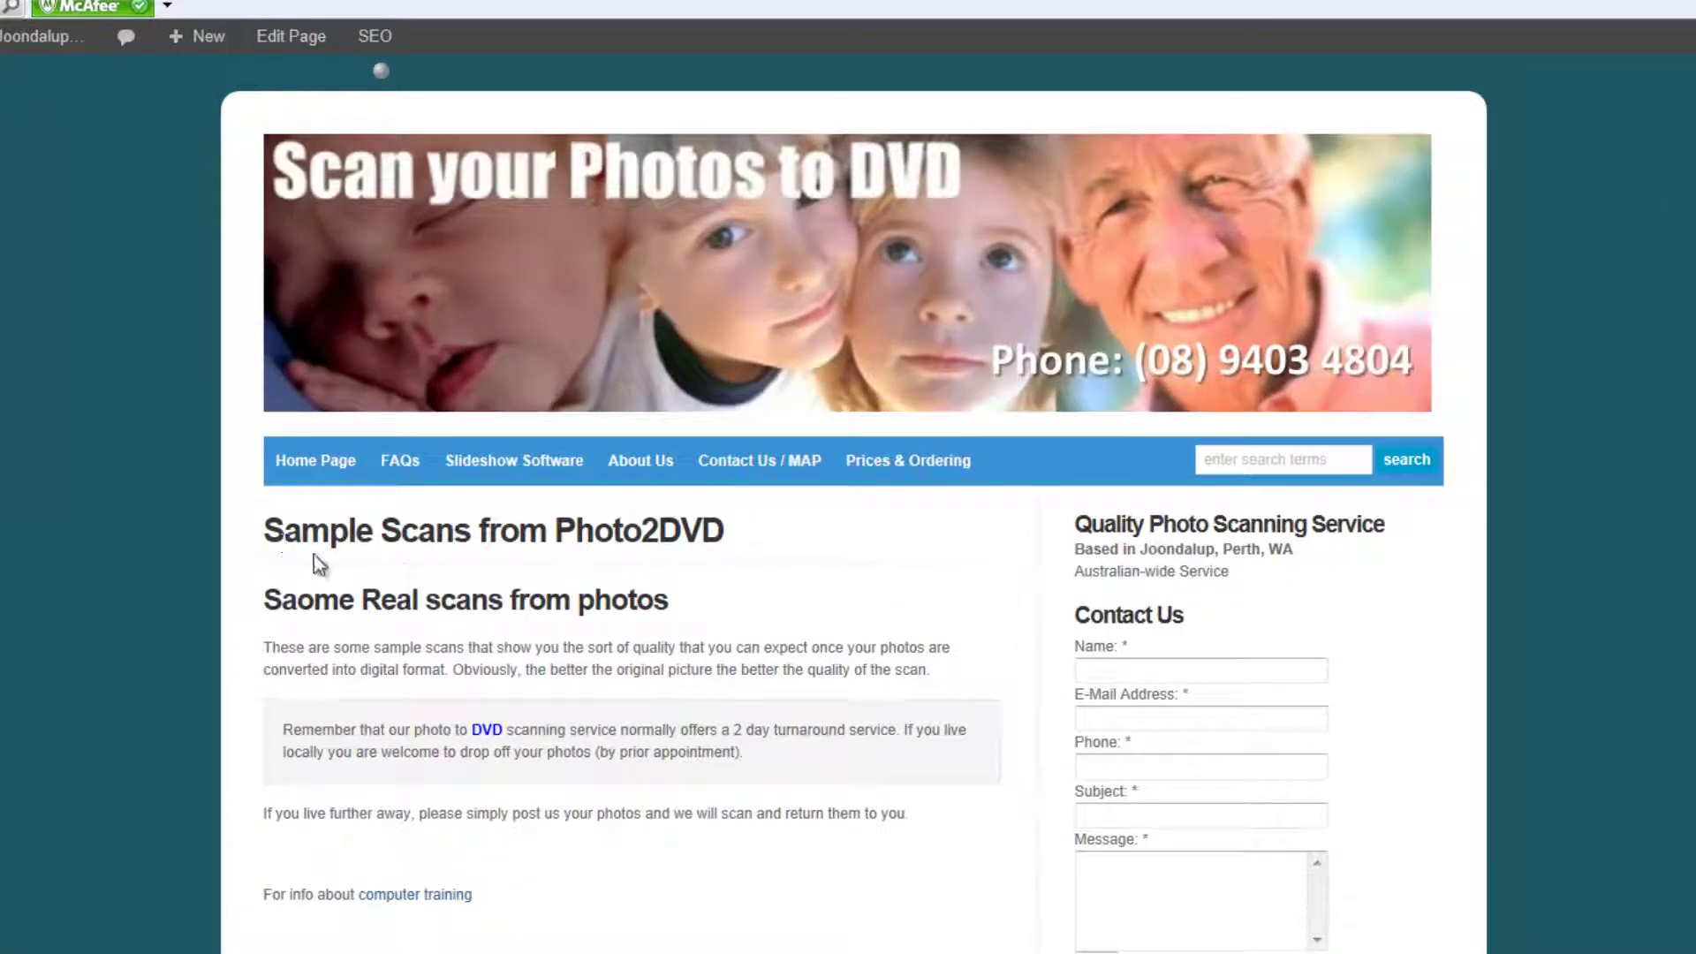
Inspect the misspelled 'Saome' and the page title in the preview, then return to the editor.
{"action": "double_click", "coordinate": [312, 606]}
{"action": "left_click", "coordinate": [311, 608]}
{"action": "left_click_drag", "start_coordinate": [746, 525], "coordinate": [321, 519]}
{"action": "left_click", "coordinate": [495, 630]}
{"action": "double_click", "coordinate": [316, 609]}
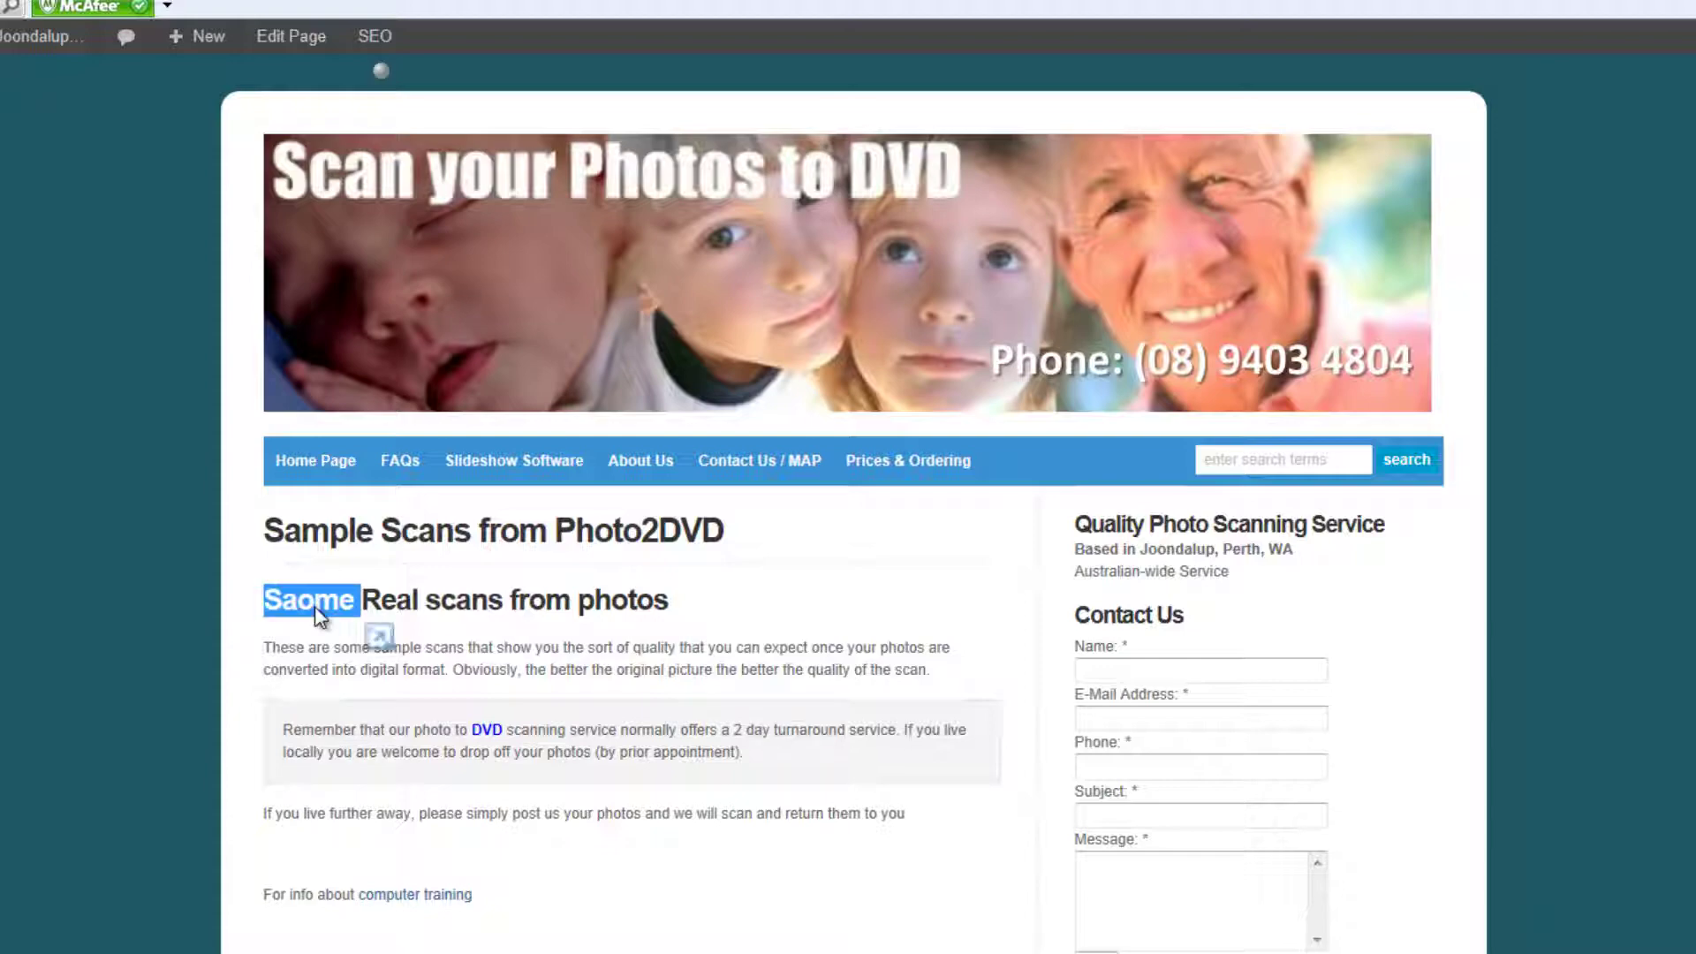
{"action": "left_click", "coordinate": [380, 634]}
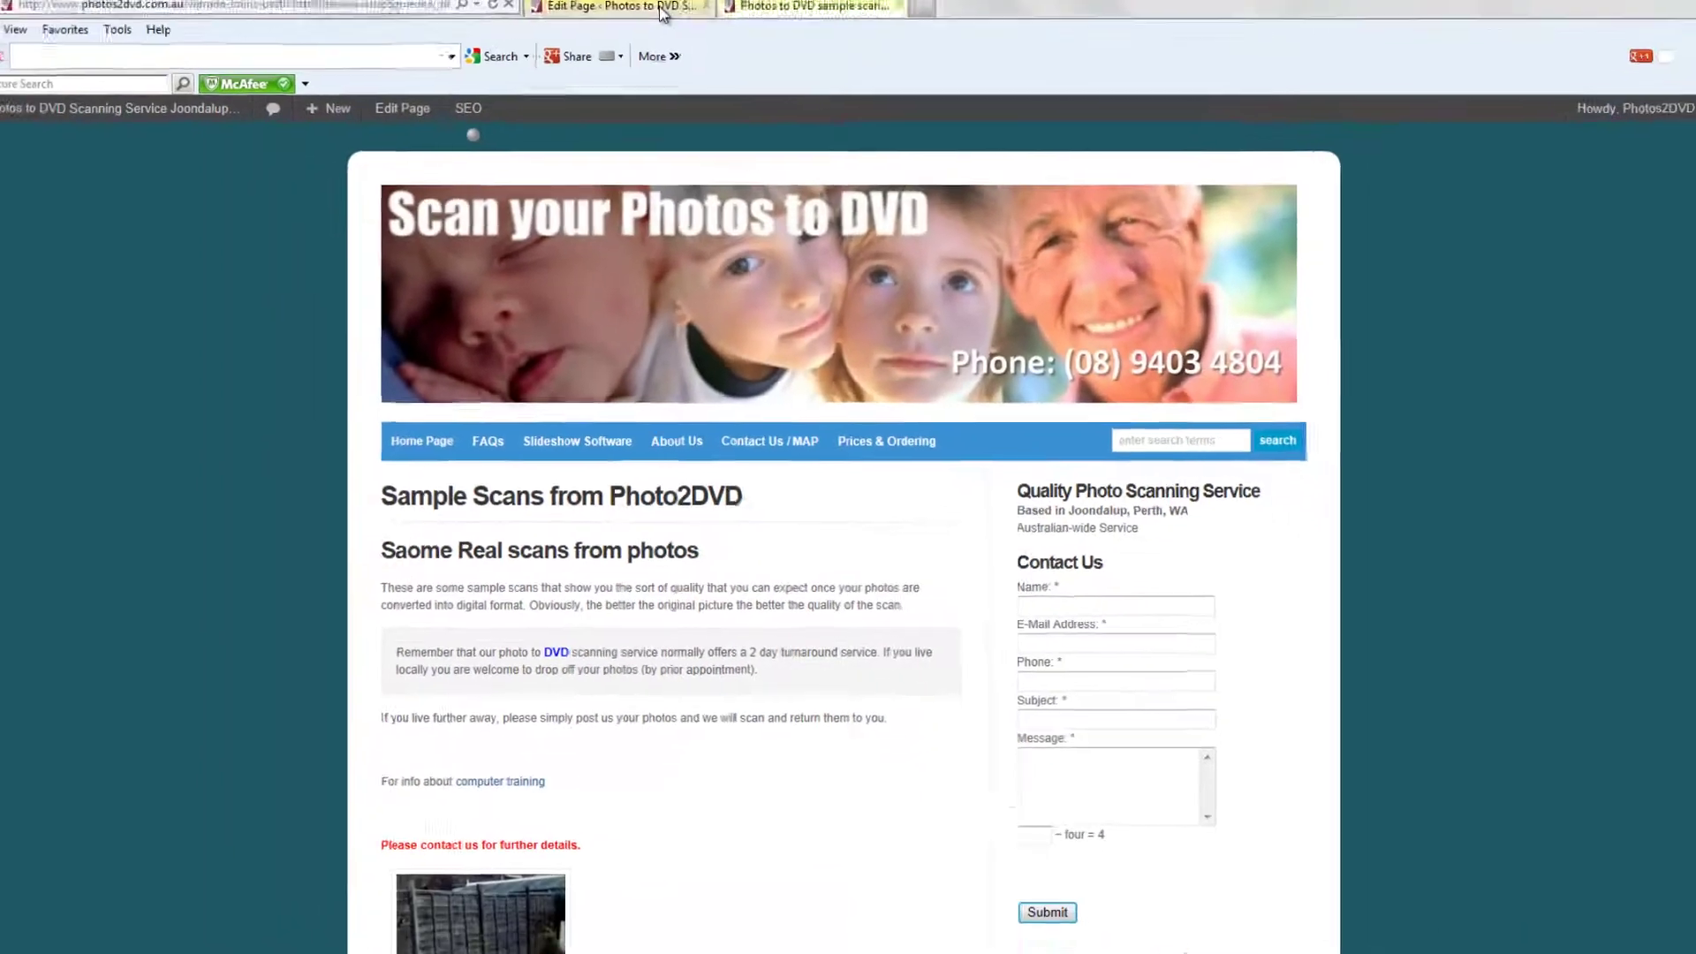
{"action": "left_click", "coordinate": [661, 11]}
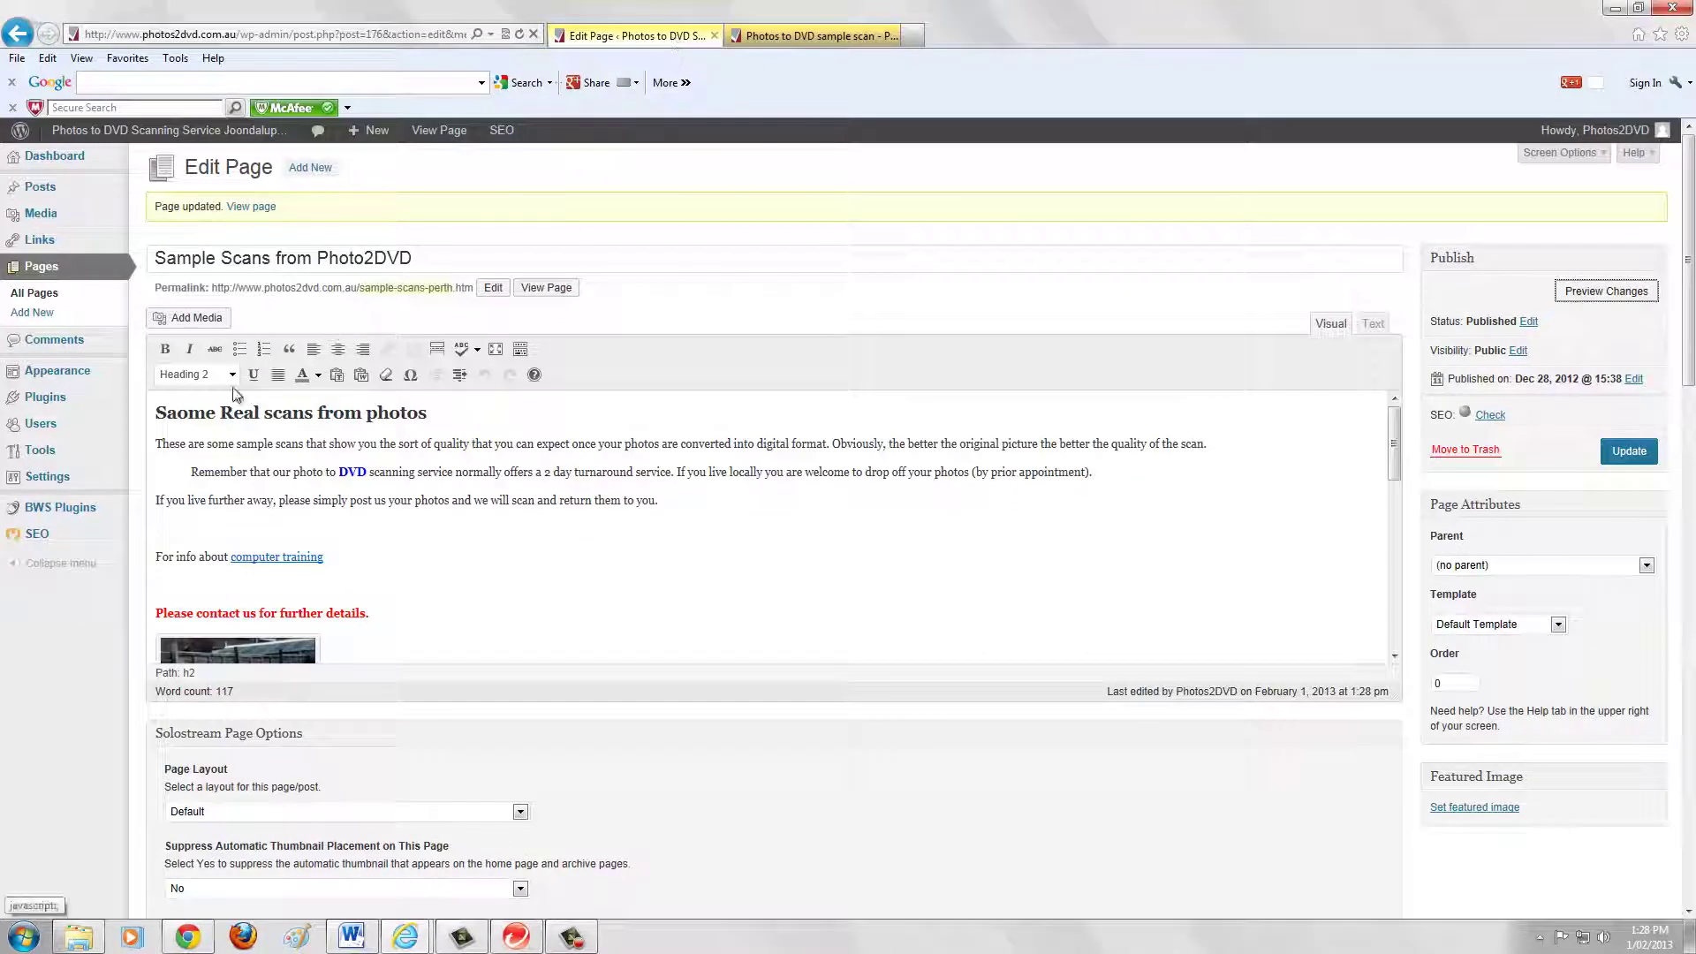
Replace 'Saome' with 'Somev' in the heading and preview the change.
{"action": "double_click", "coordinate": [171, 413]}
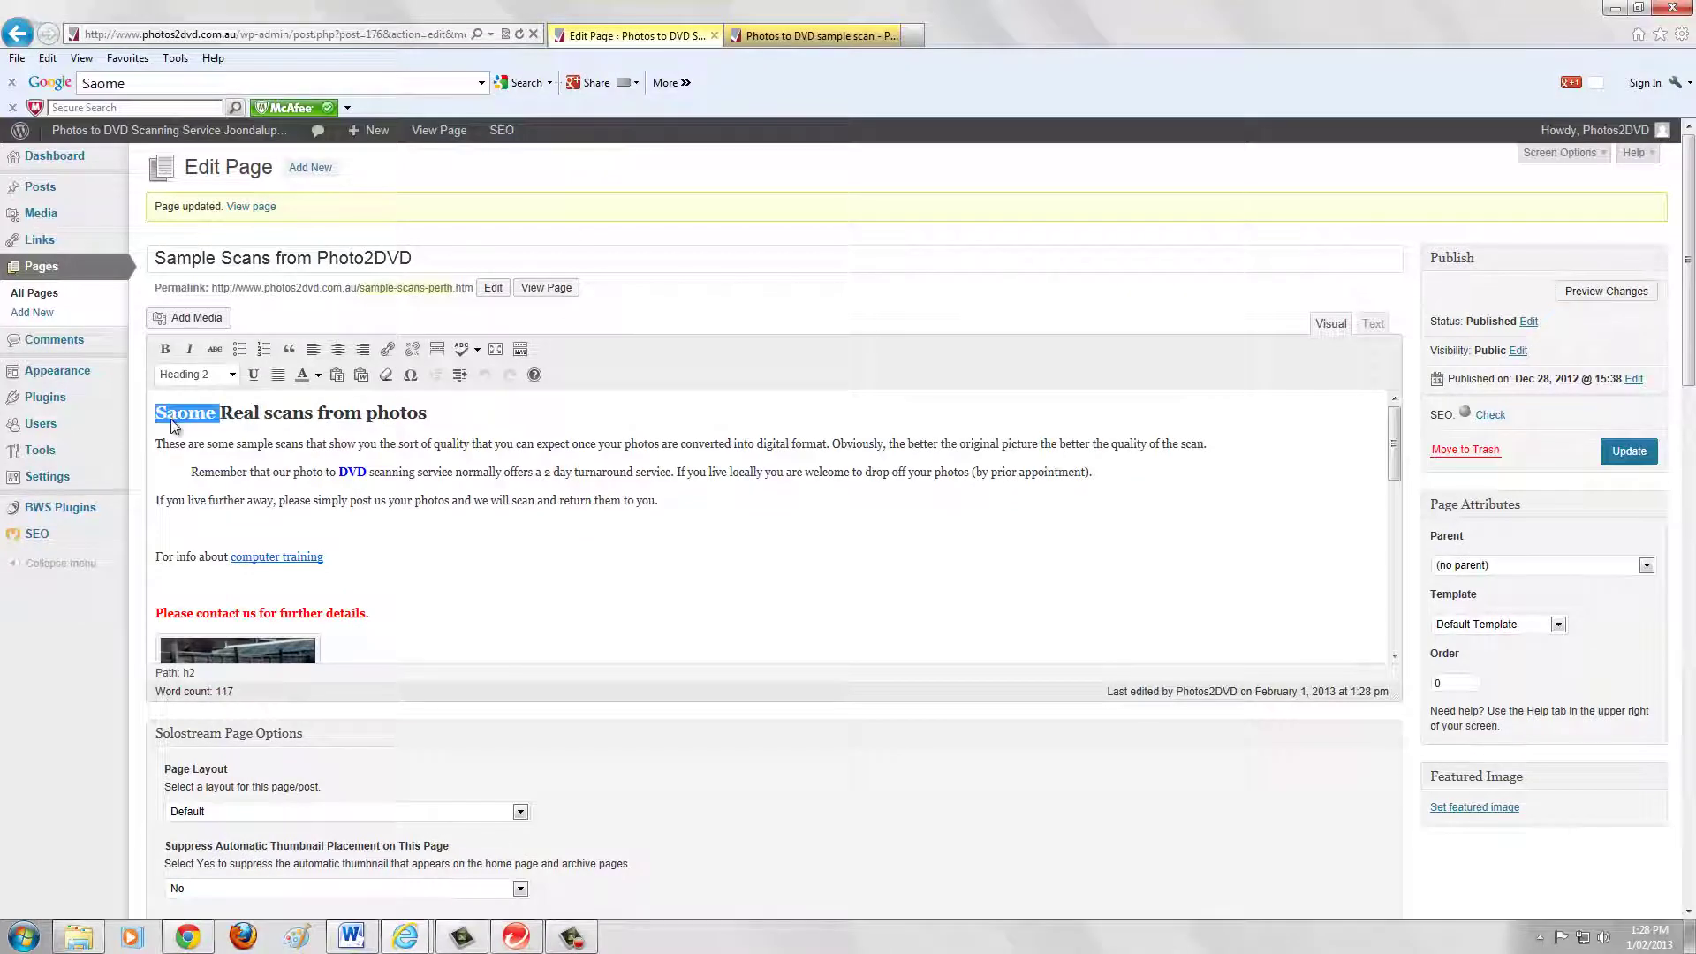
{"action": "type", "text": "Some"}
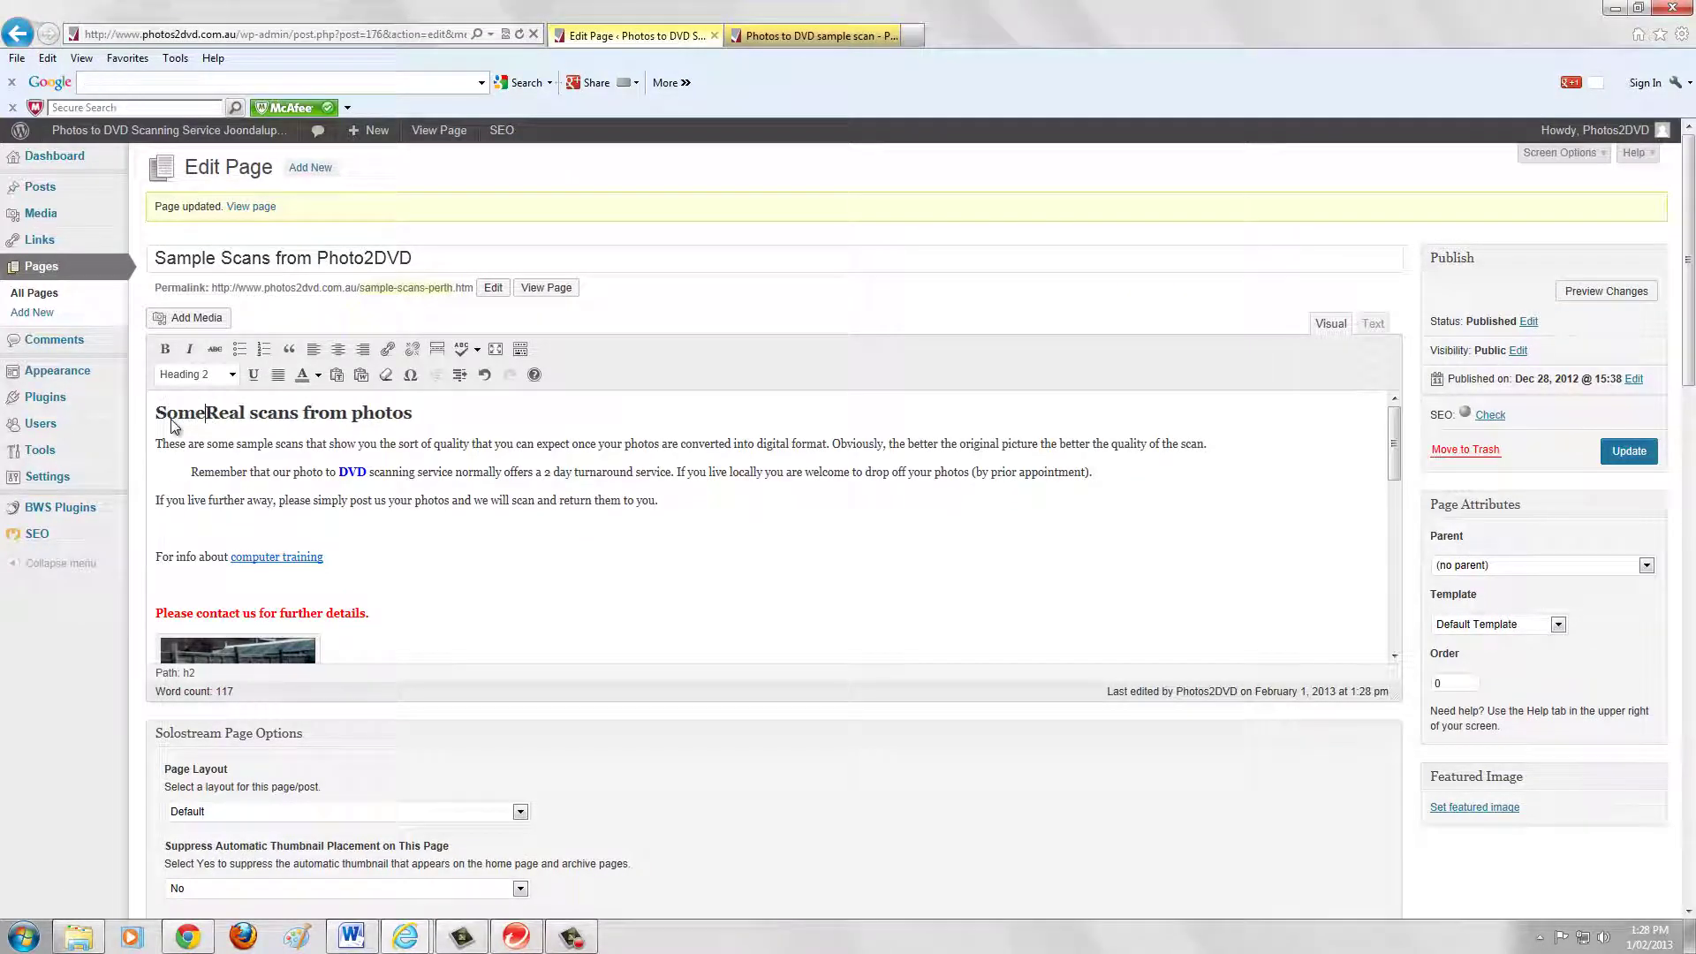
{"action": "type", "text": "v"}
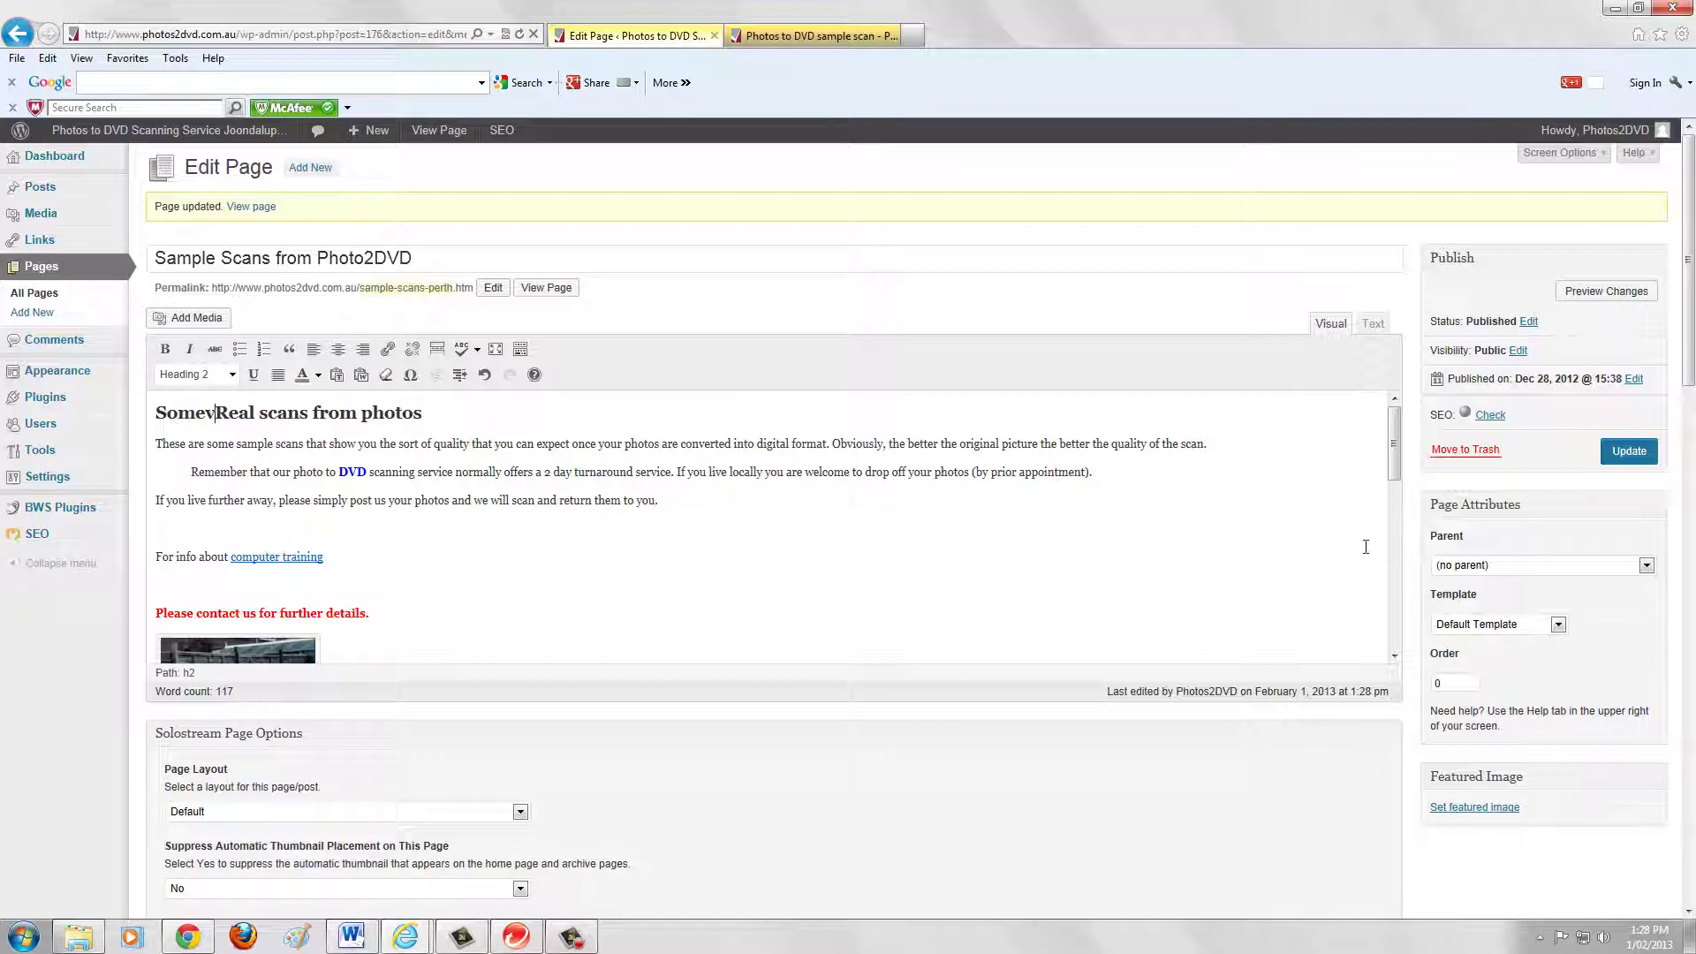
{"action": "left_click", "coordinate": [1625, 299]}
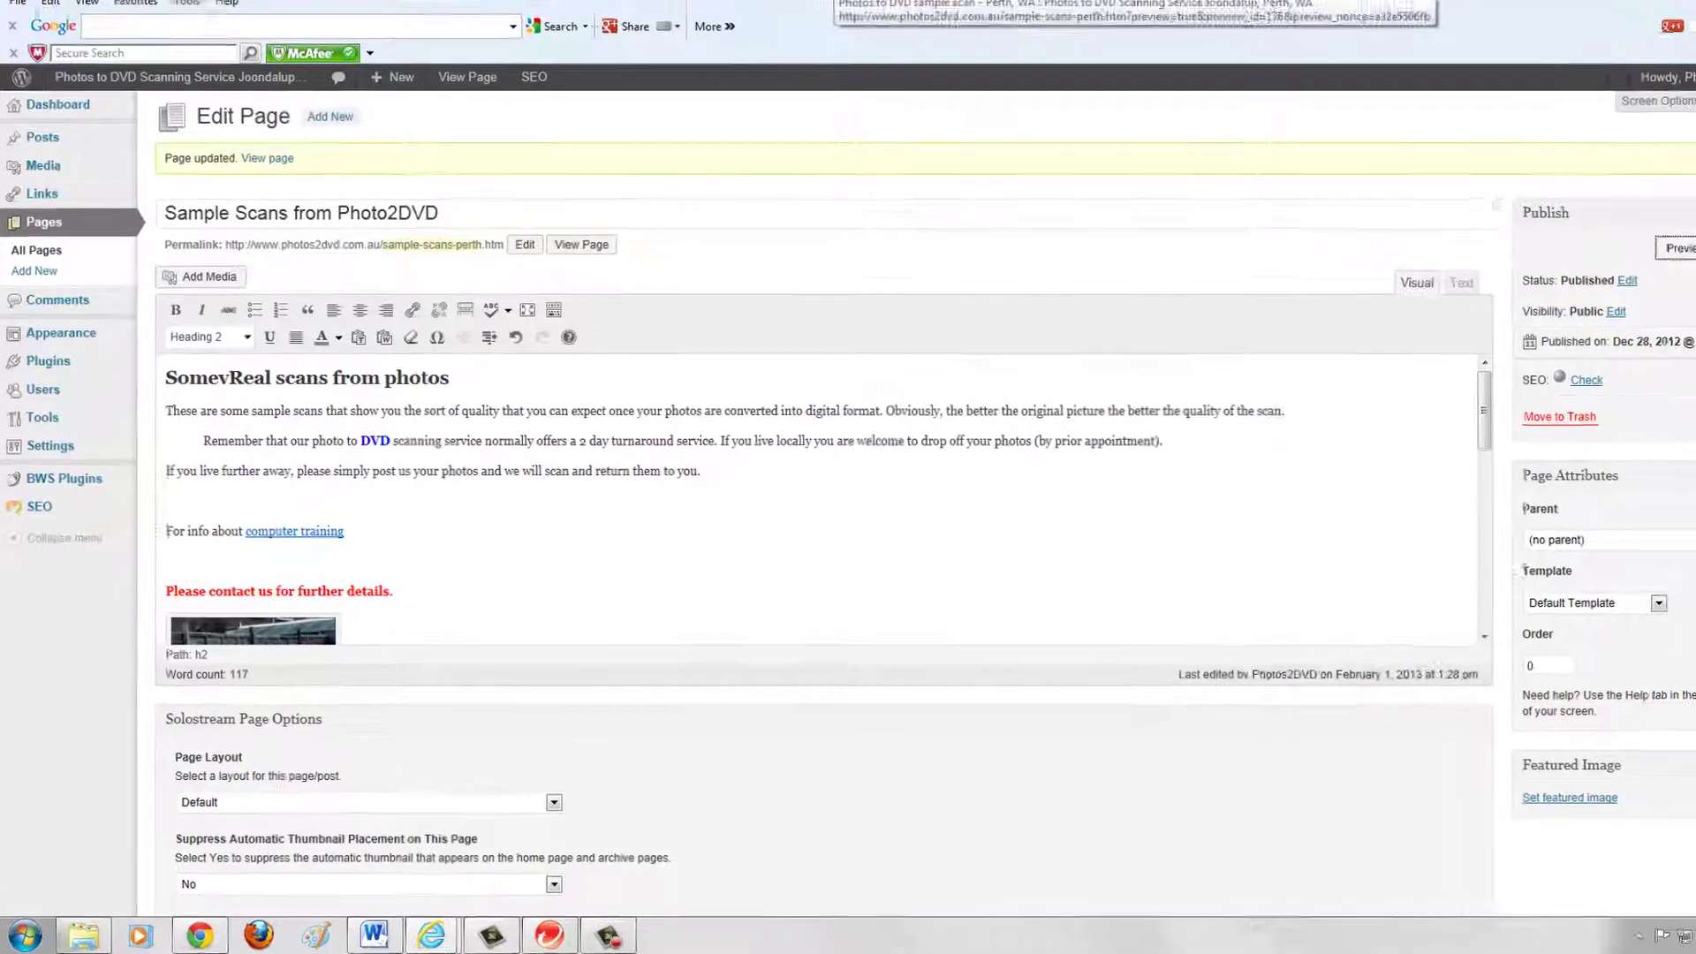
{"action": "left_click", "coordinate": [782, 35]}
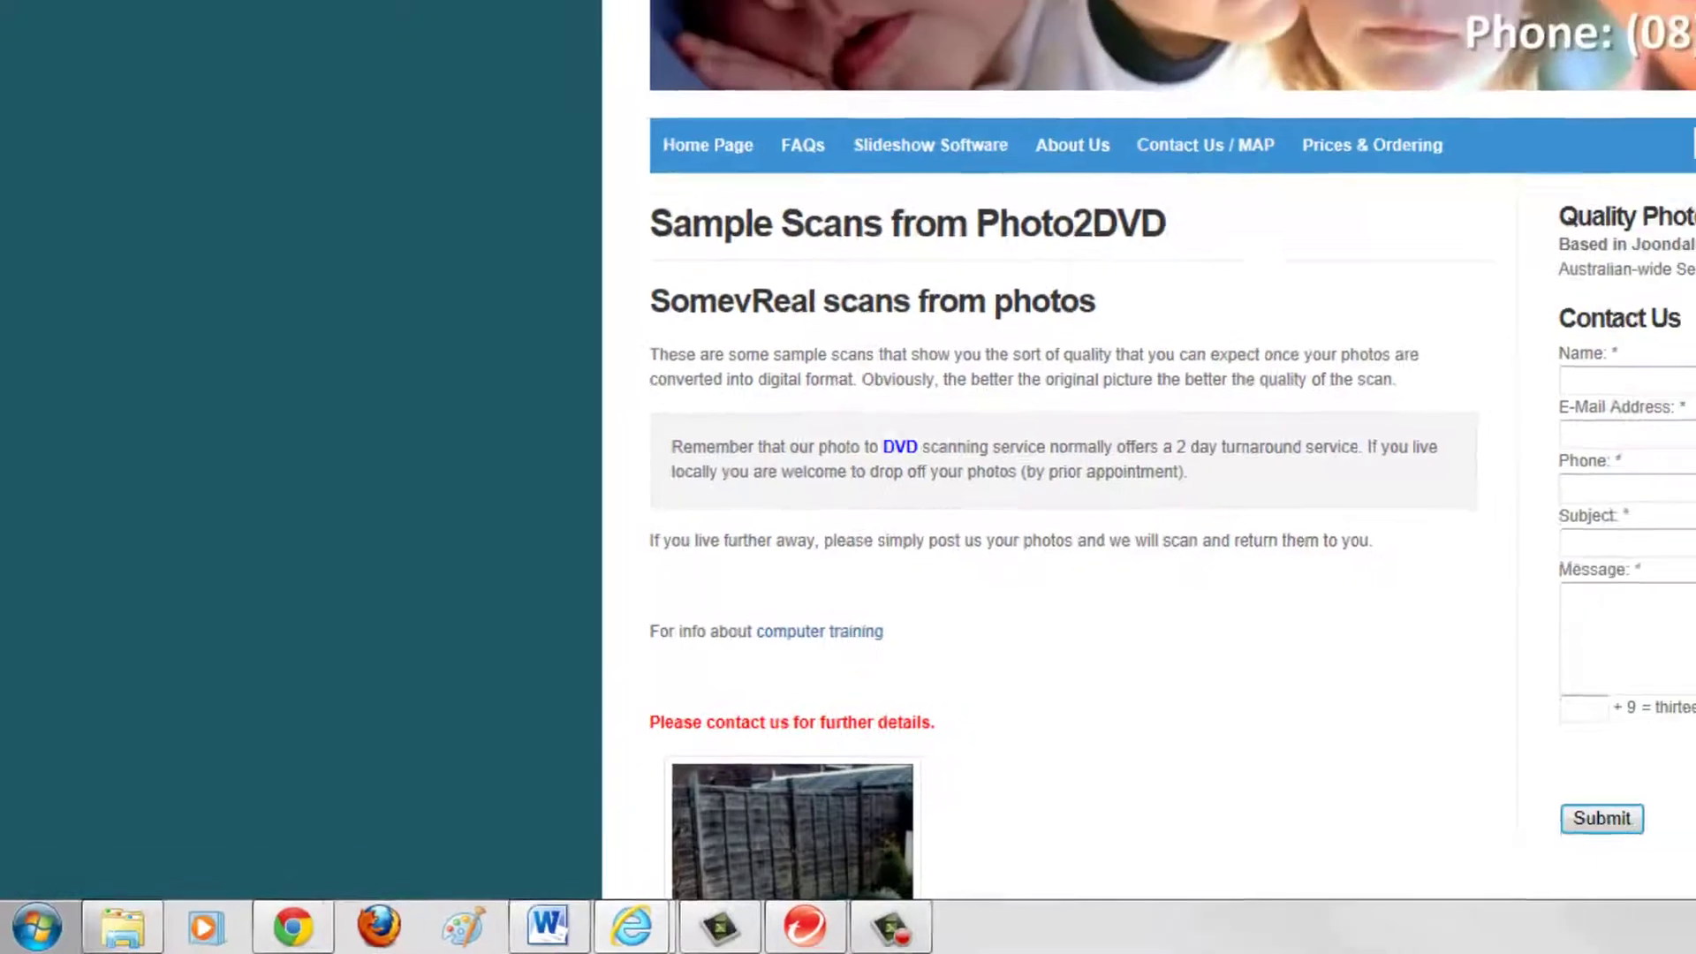
{"action": "key", "text": "ctrl+Tab"}
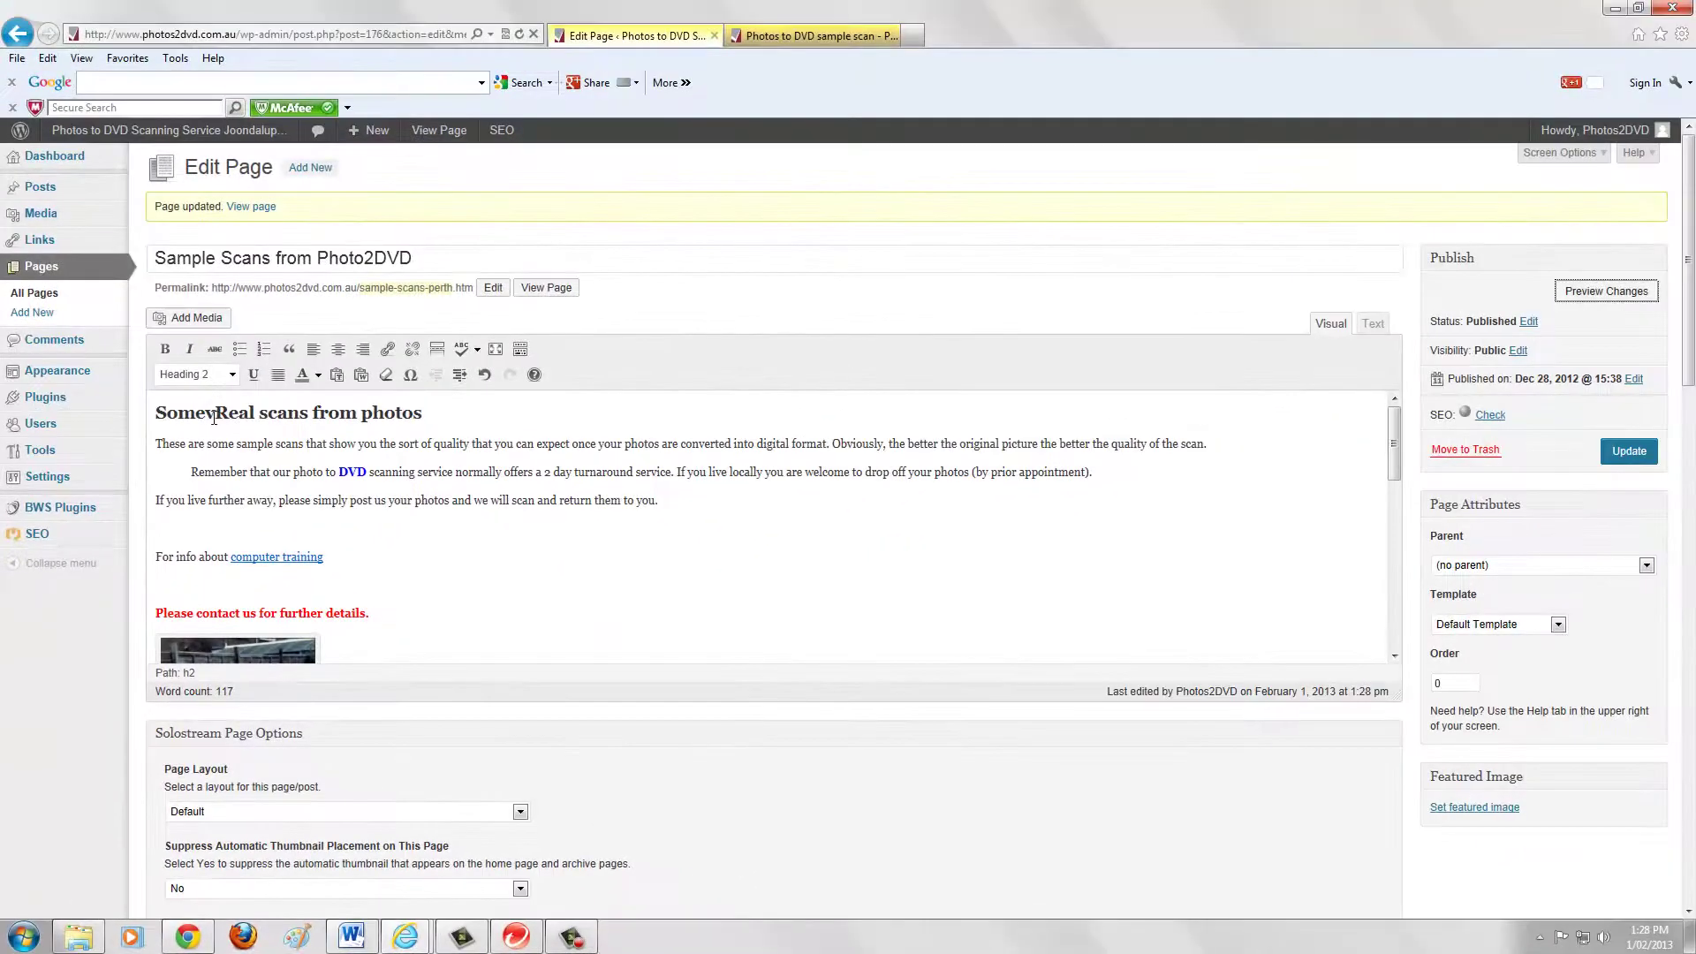
Delete the stray 'v' so the heading reads 'Some Real scans from photos', and preview it.
{"action": "left_click", "coordinate": [209, 416]}
{"action": "key", "text": "Delete"}
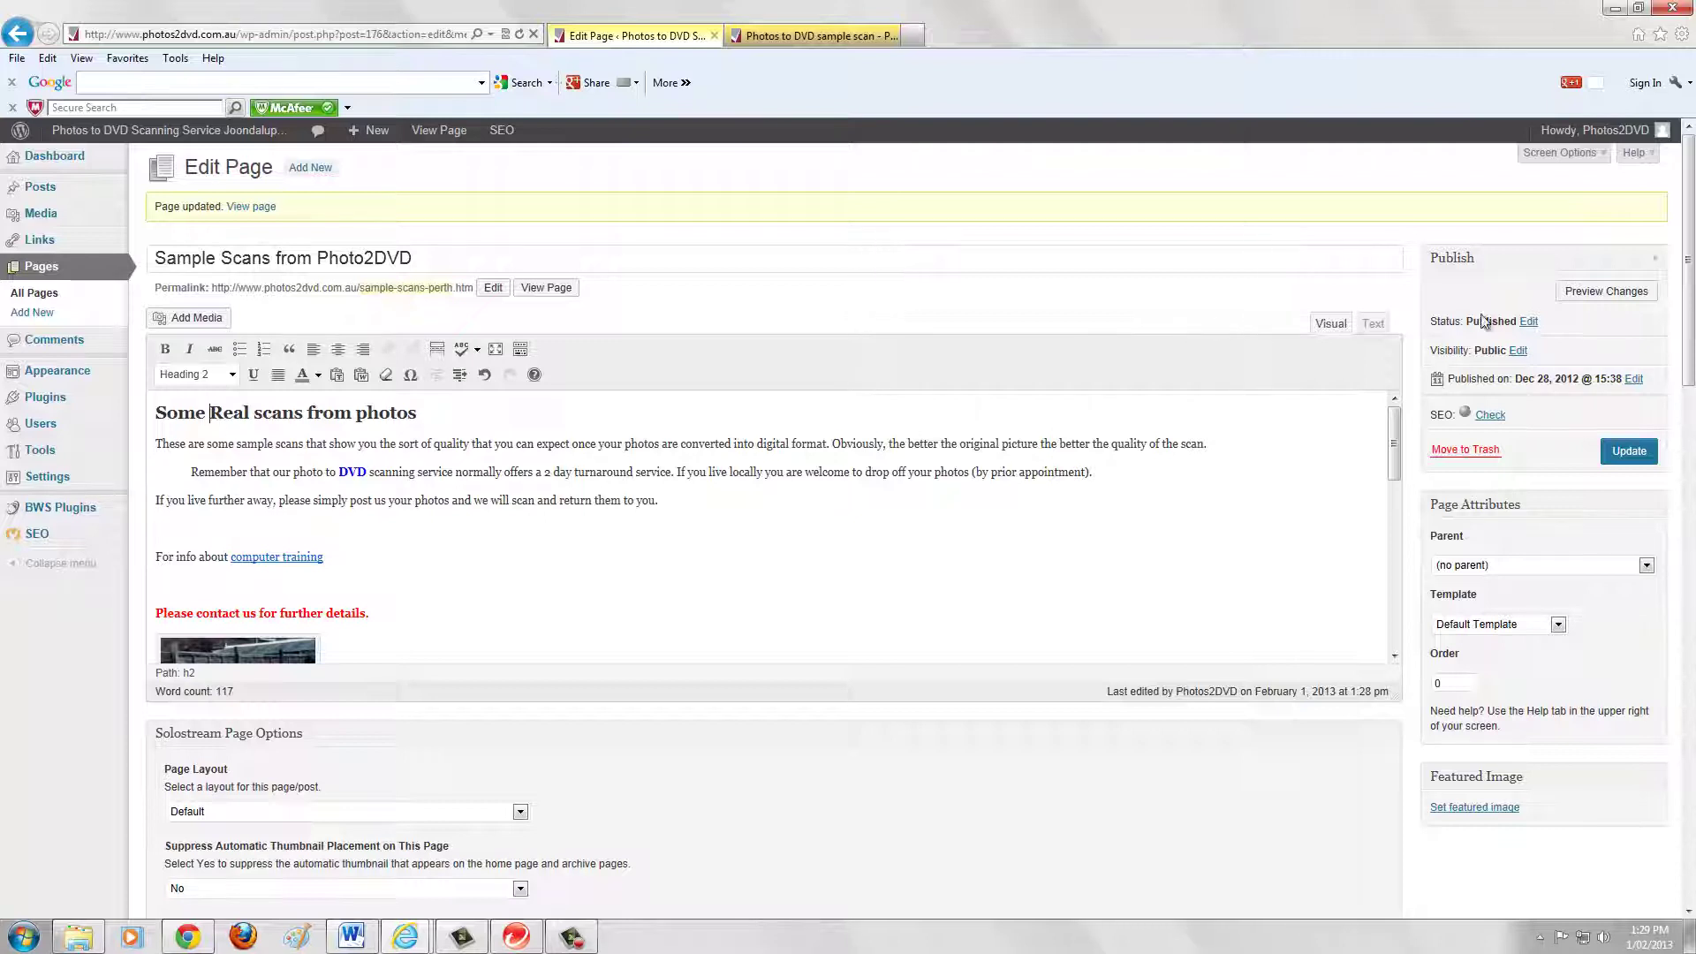
{"action": "left_click", "coordinate": [1595, 293]}
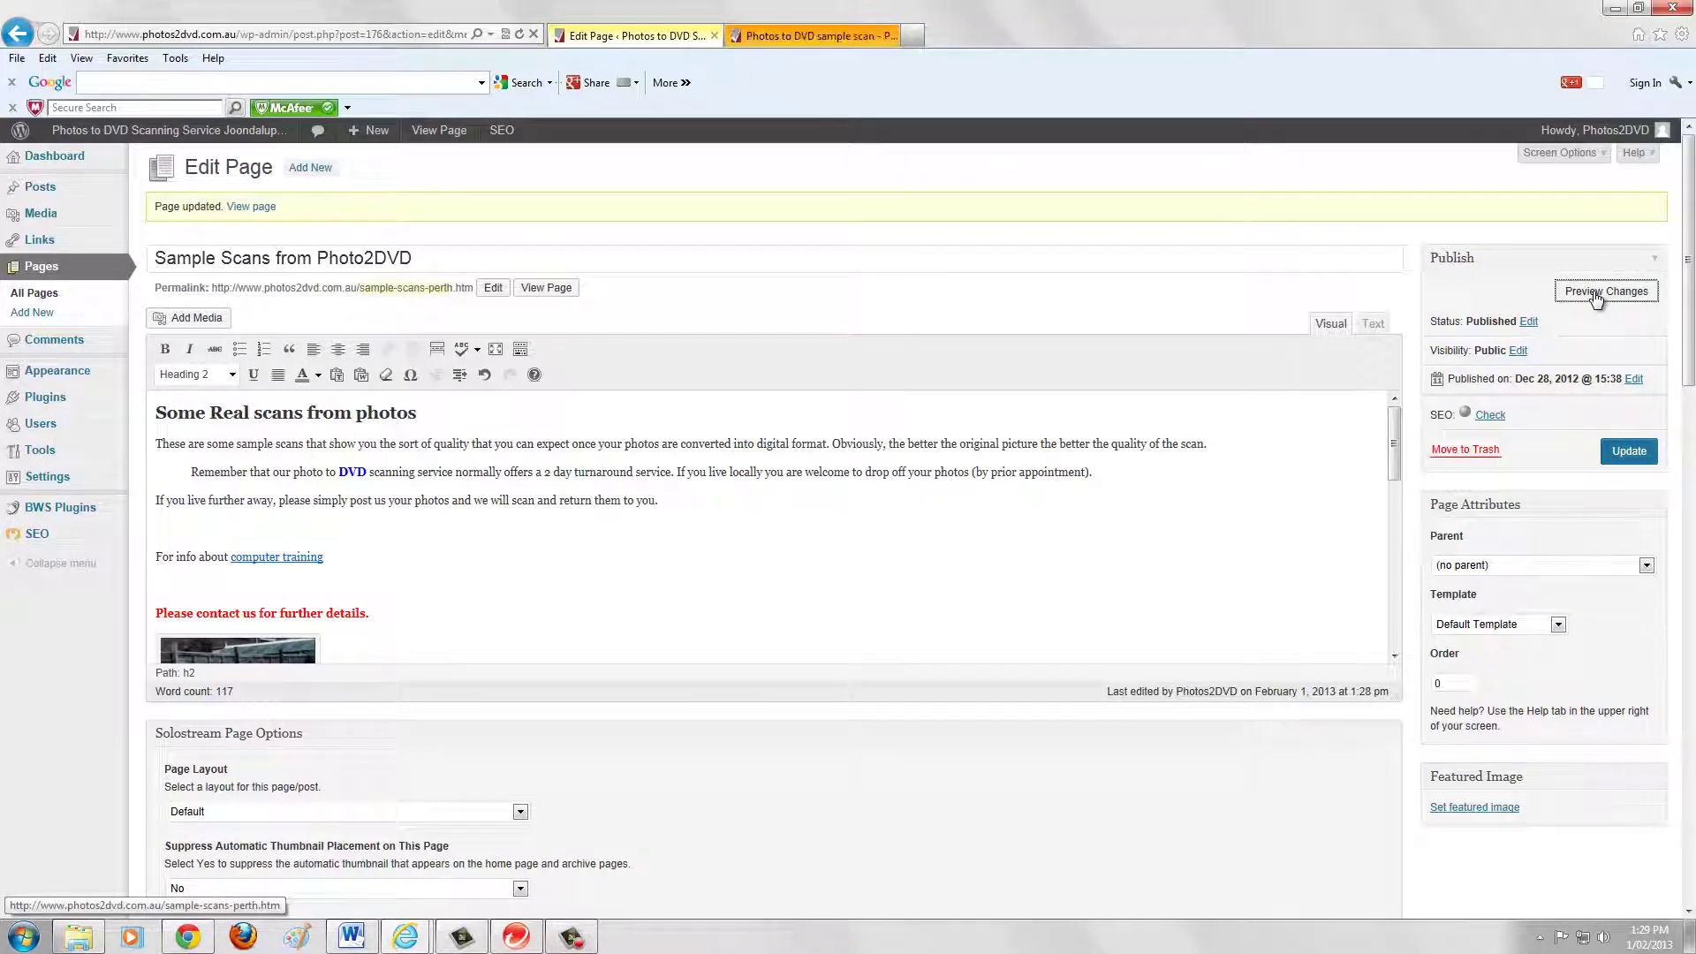
{"action": "left_click", "coordinate": [849, 34]}
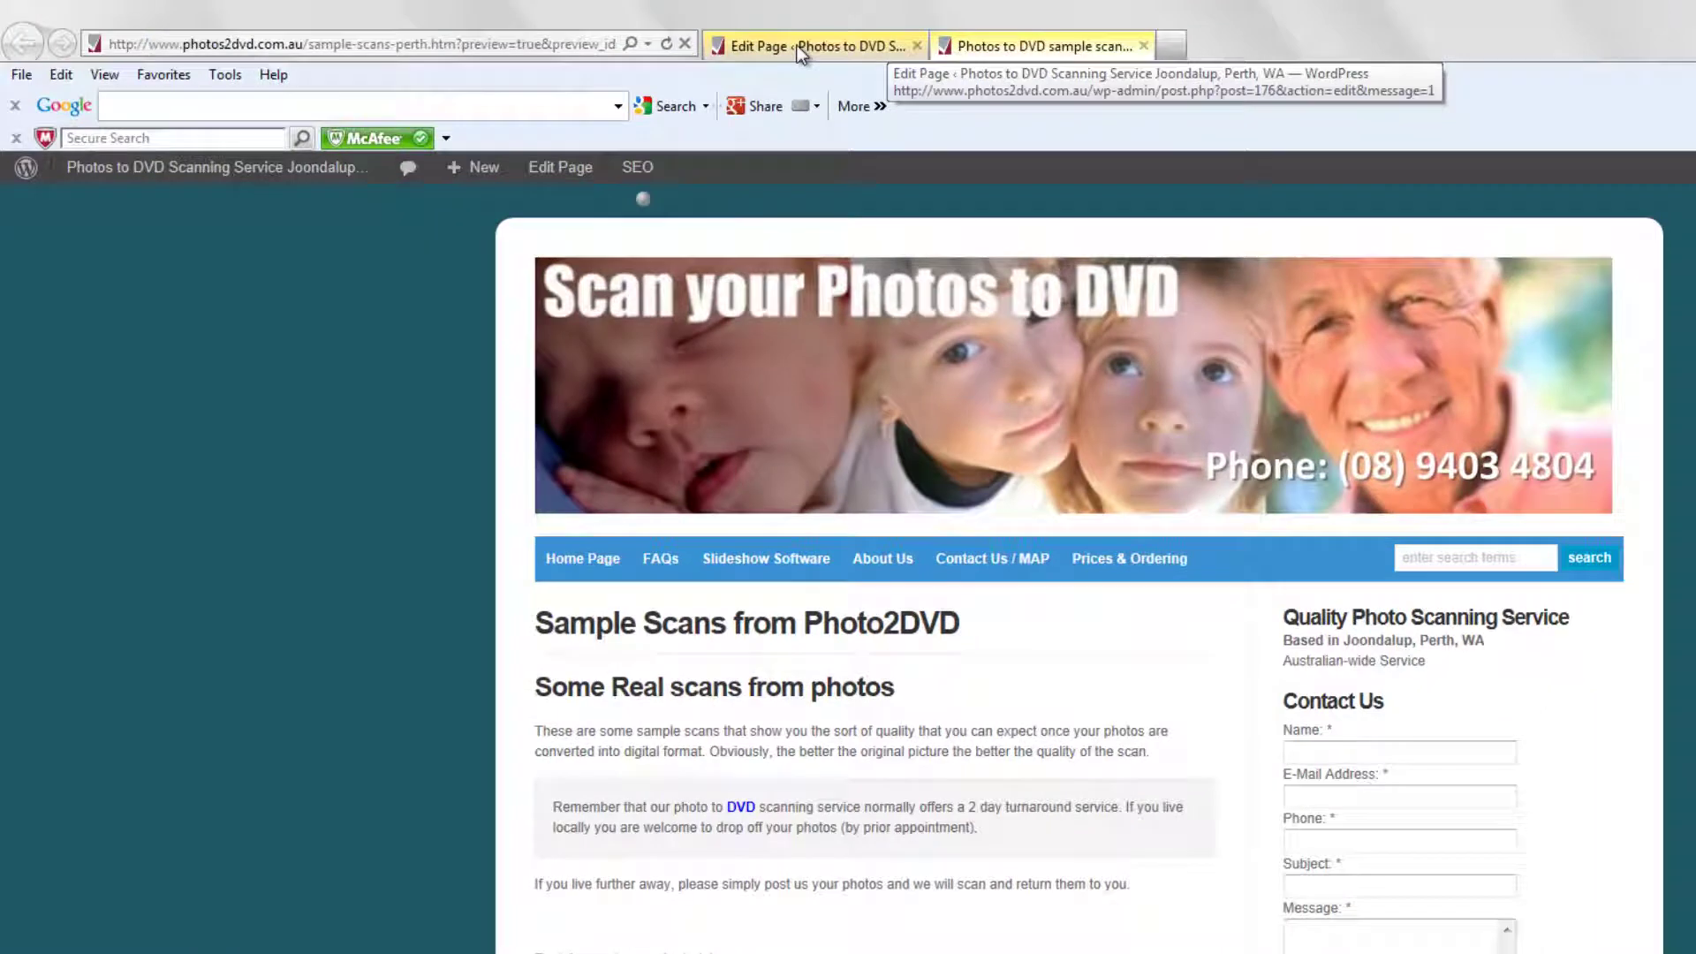
{"action": "left_click", "coordinate": [797, 45]}
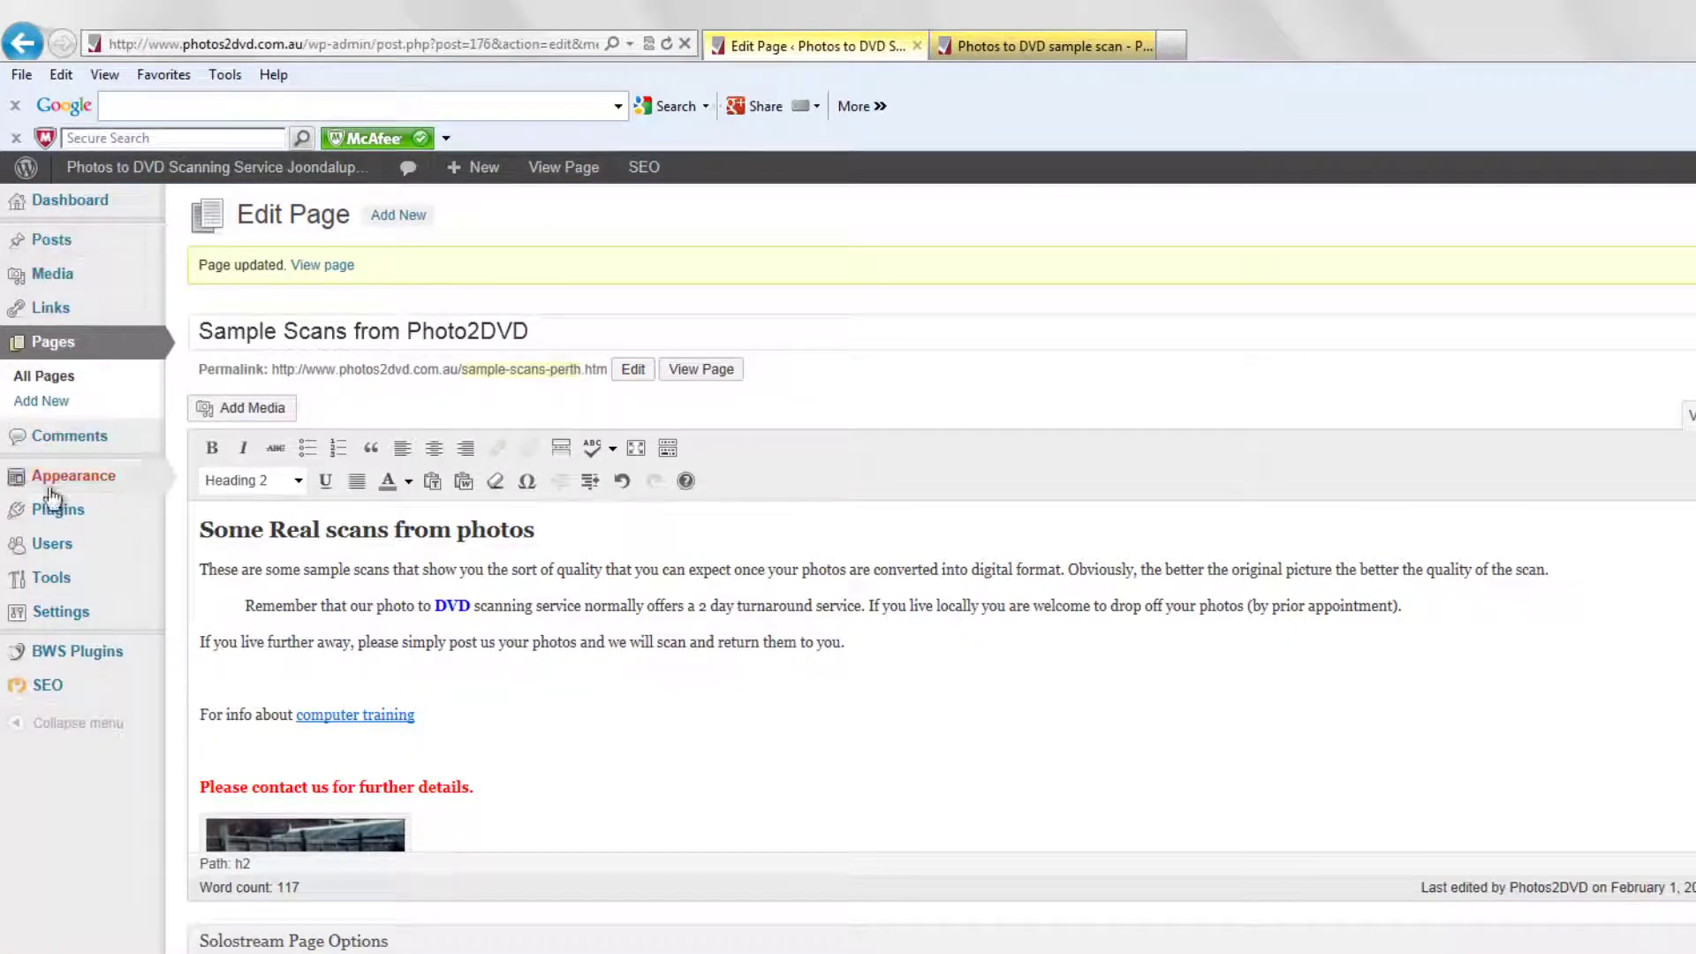
Check the Posts list with its single draft '001', then go to All Pages.
{"action": "left_click", "coordinate": [42, 251]}
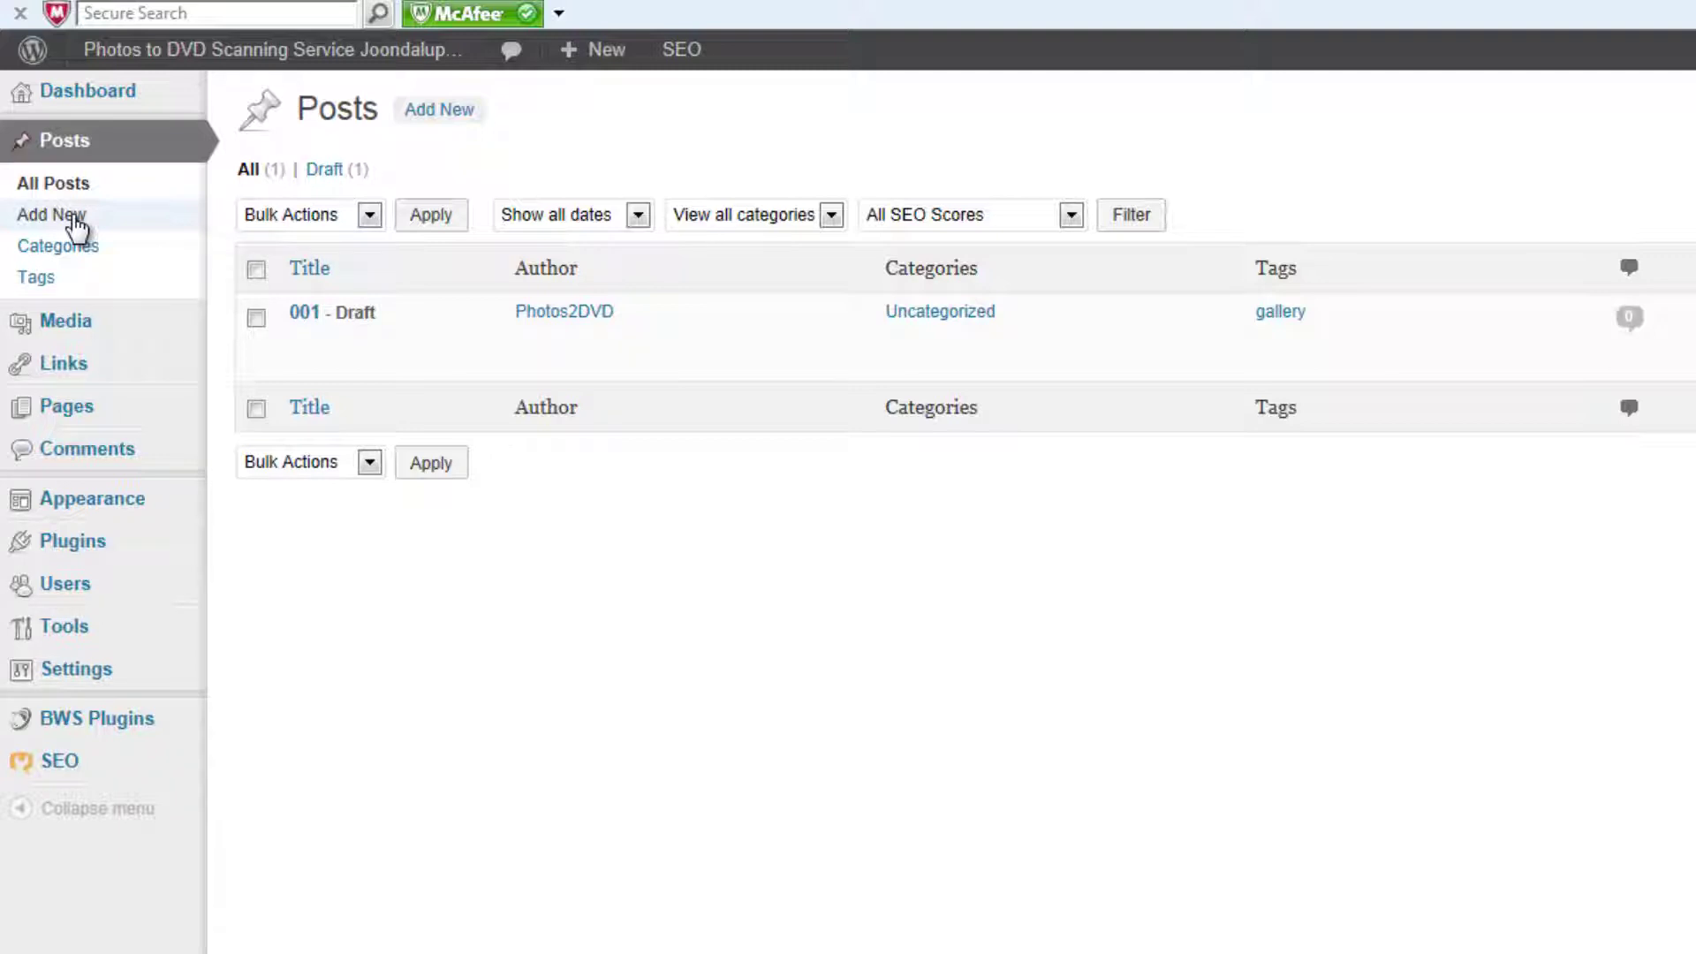
{"action": "mouse_move", "coordinate": [65, 422]}
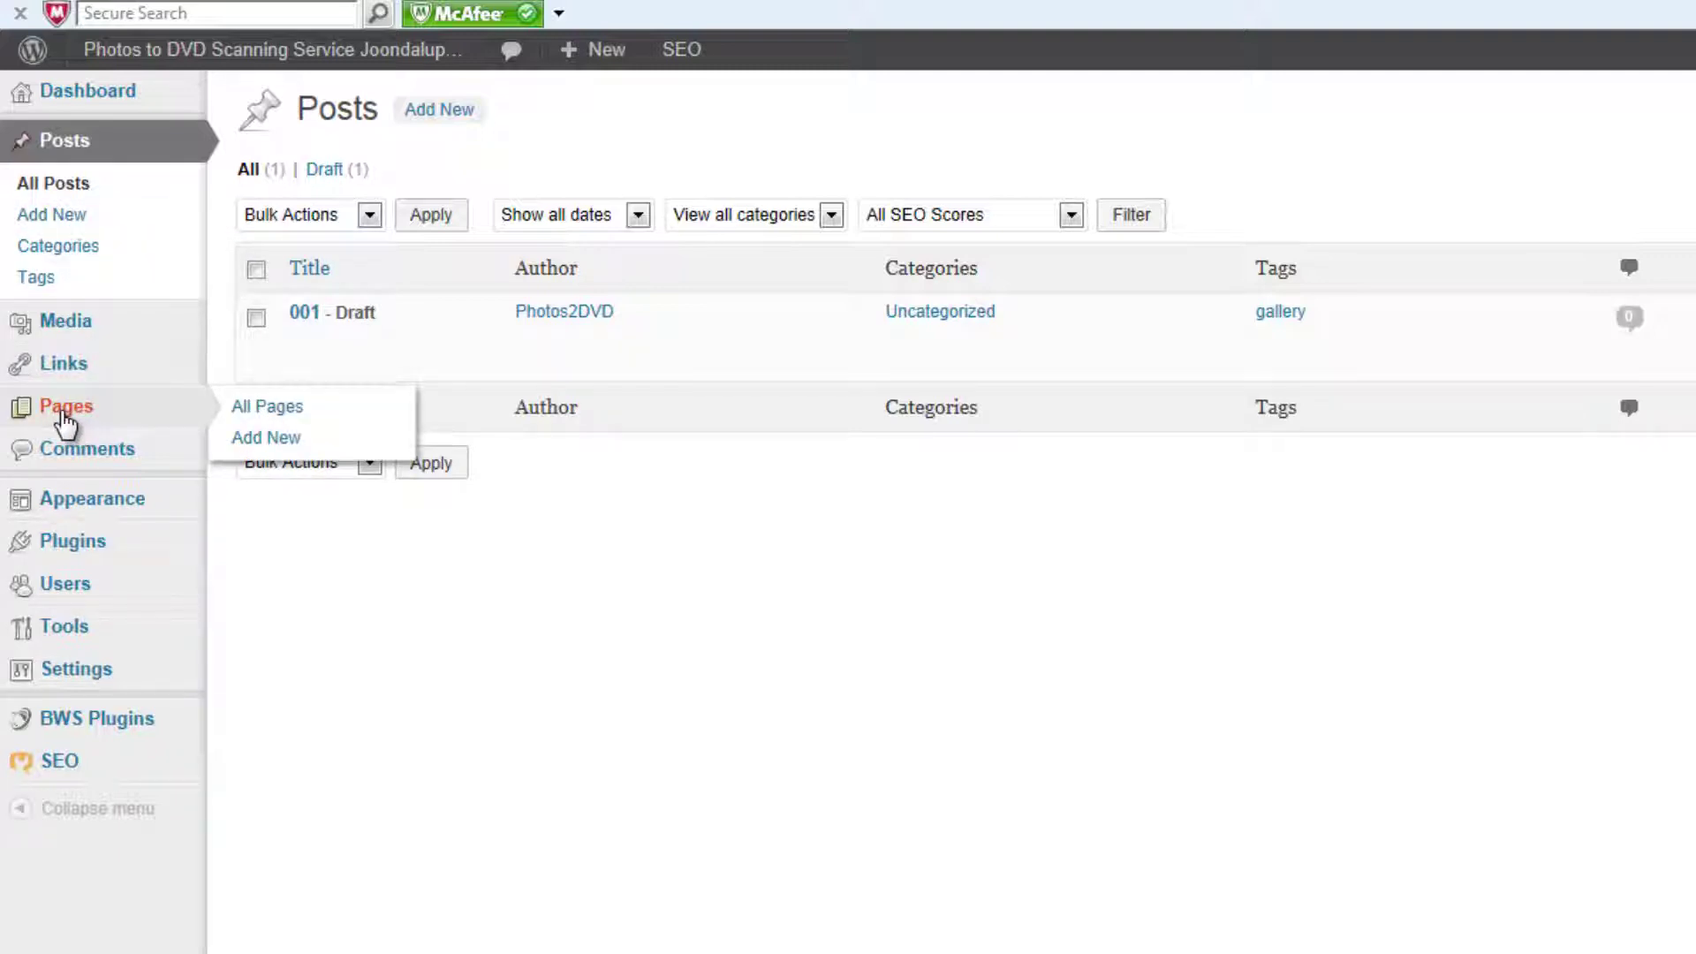
{"action": "left_click", "coordinate": [65, 420]}
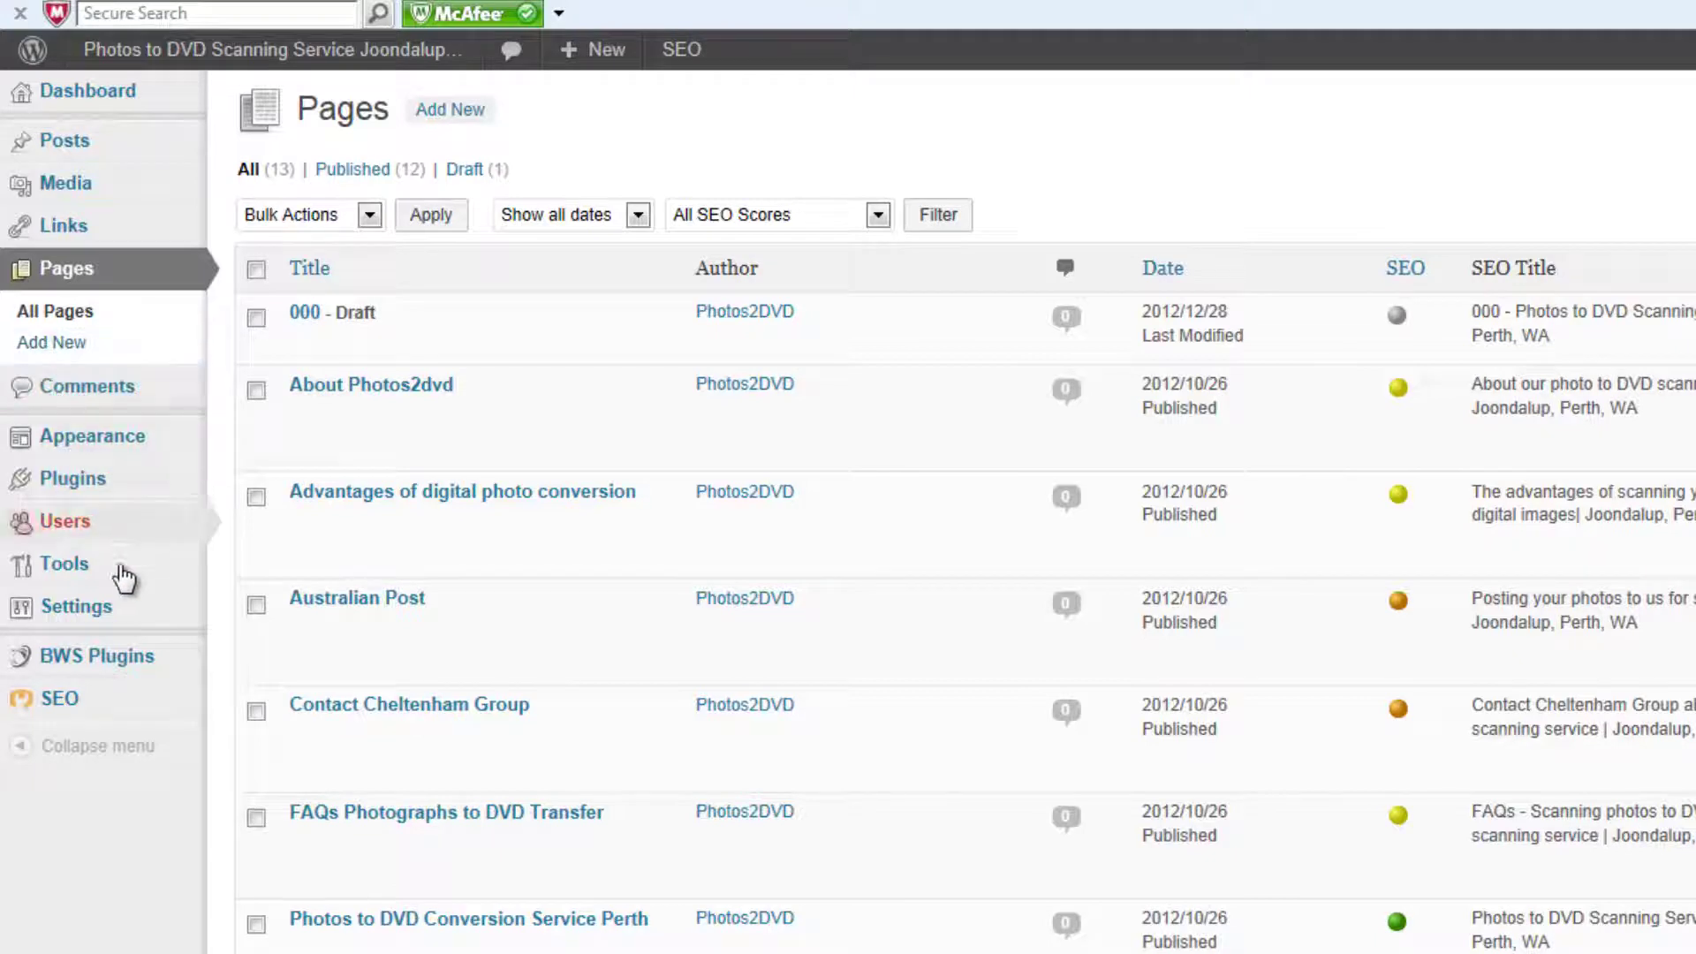
Open Appearance > Themes to view WP-Ellie 2.0.3 as the current theme.
{"action": "mouse_move", "coordinate": [130, 457]}
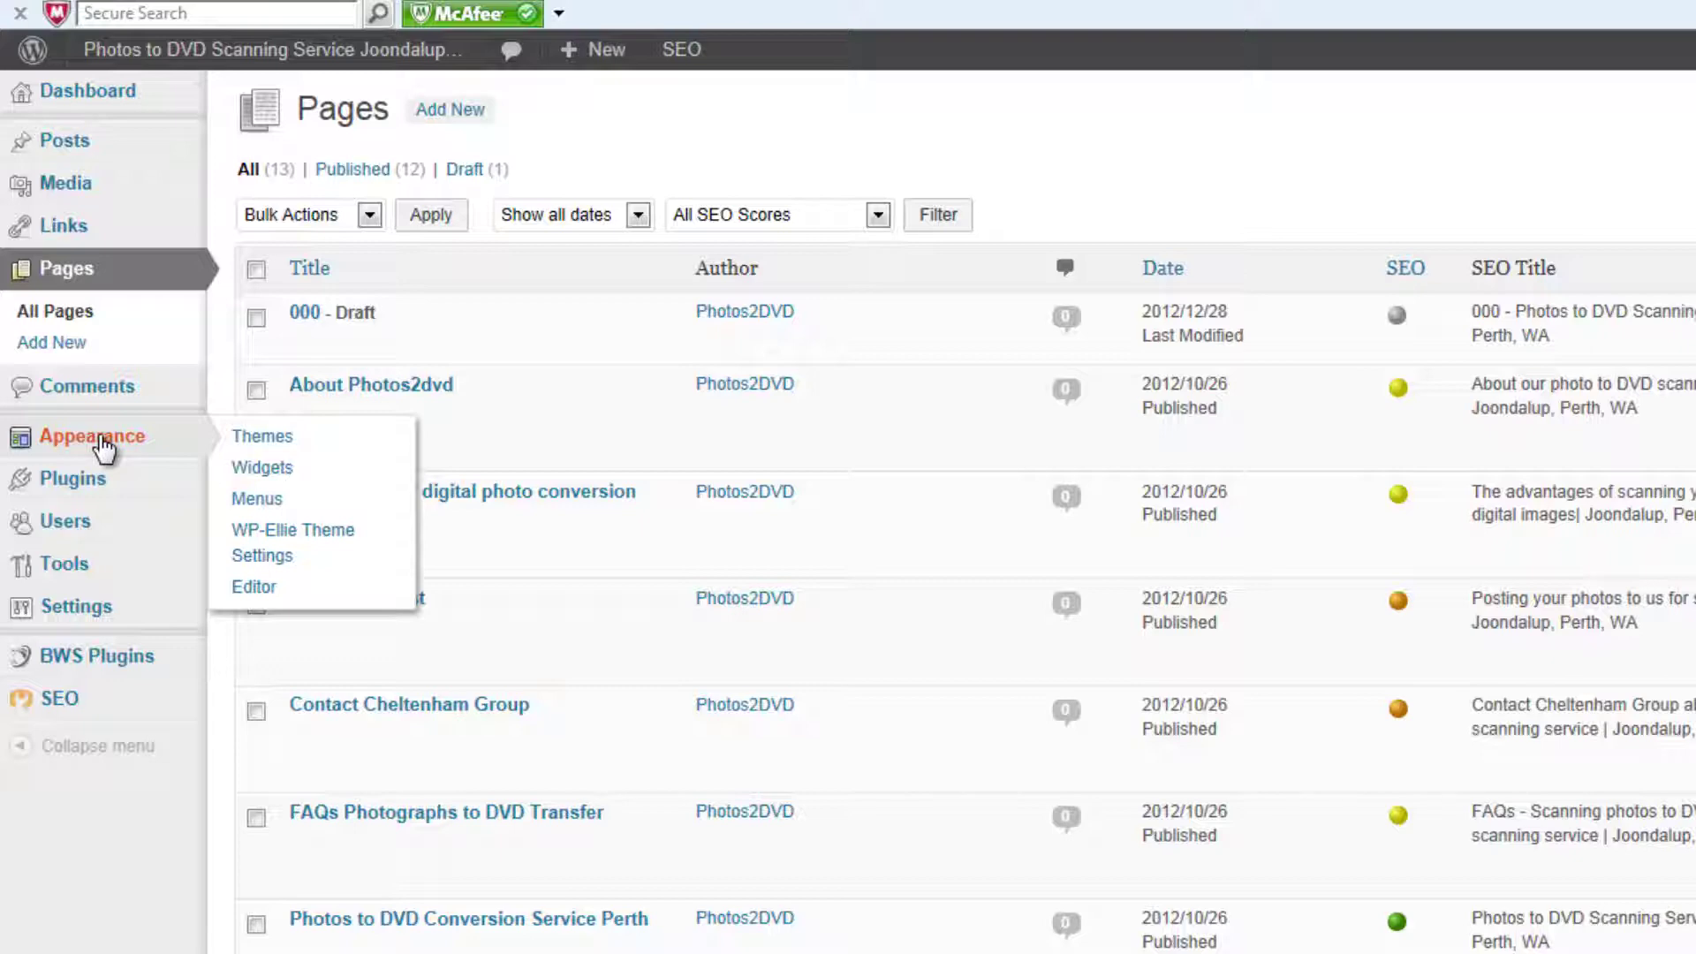
{"action": "left_click", "coordinate": [329, 441]}
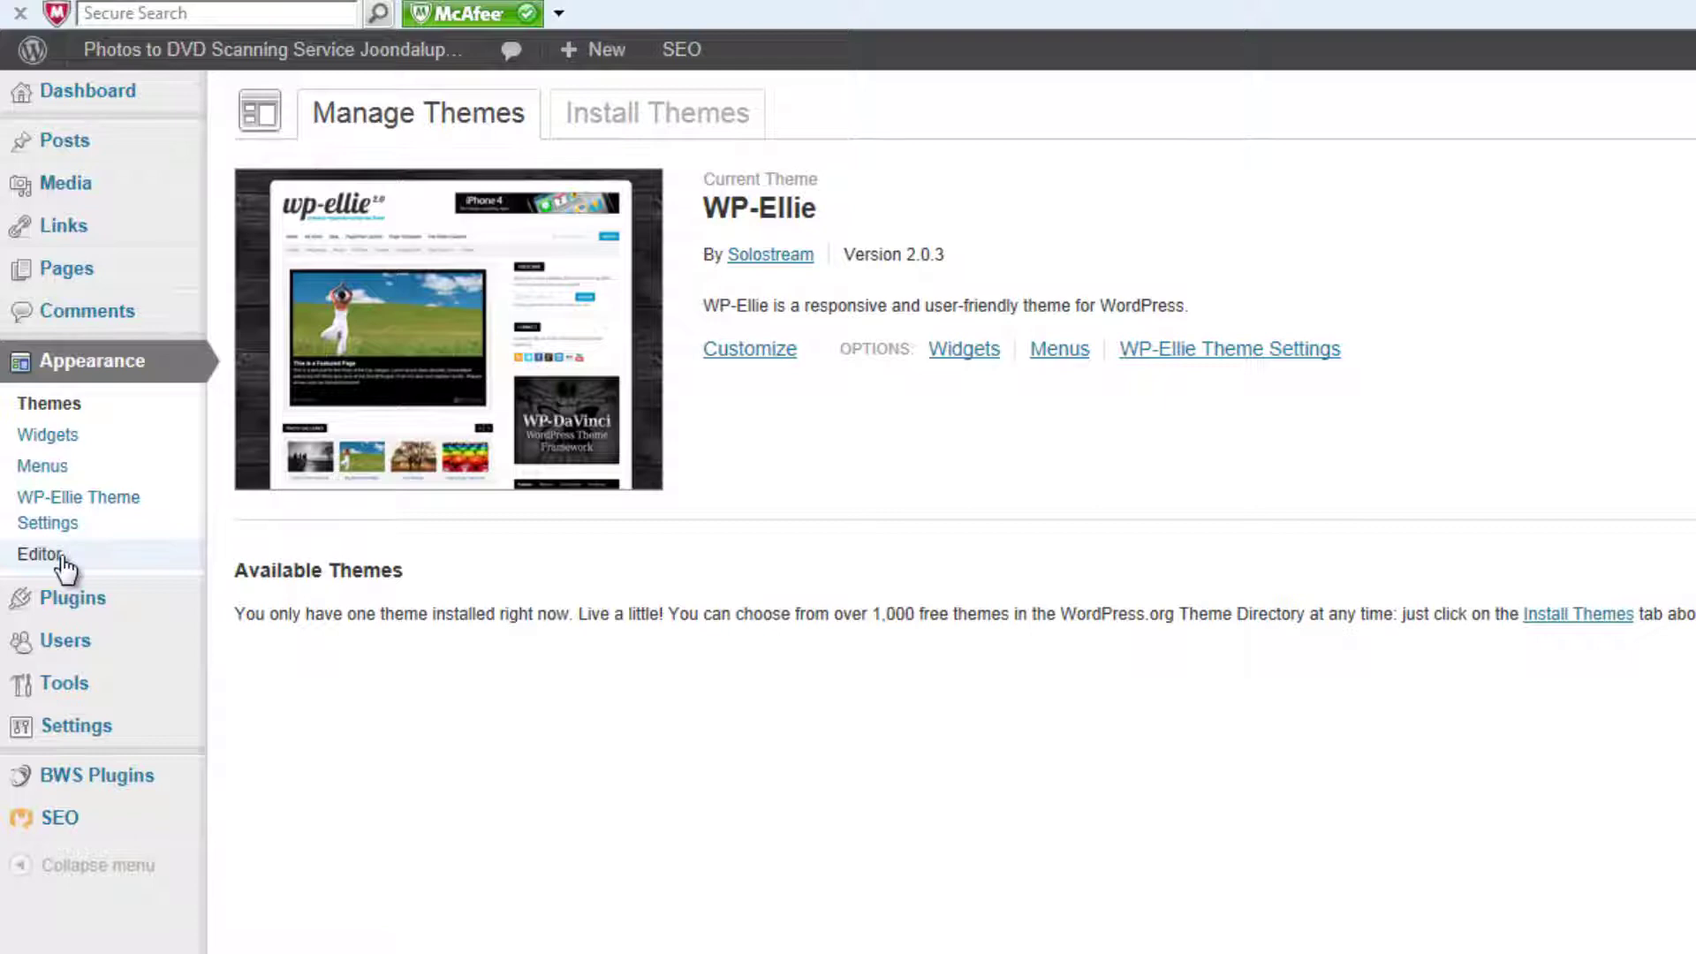
Open Plugins > Installed Plugins to view the 8 active plugins.
{"action": "mouse_move", "coordinate": [83, 608]}
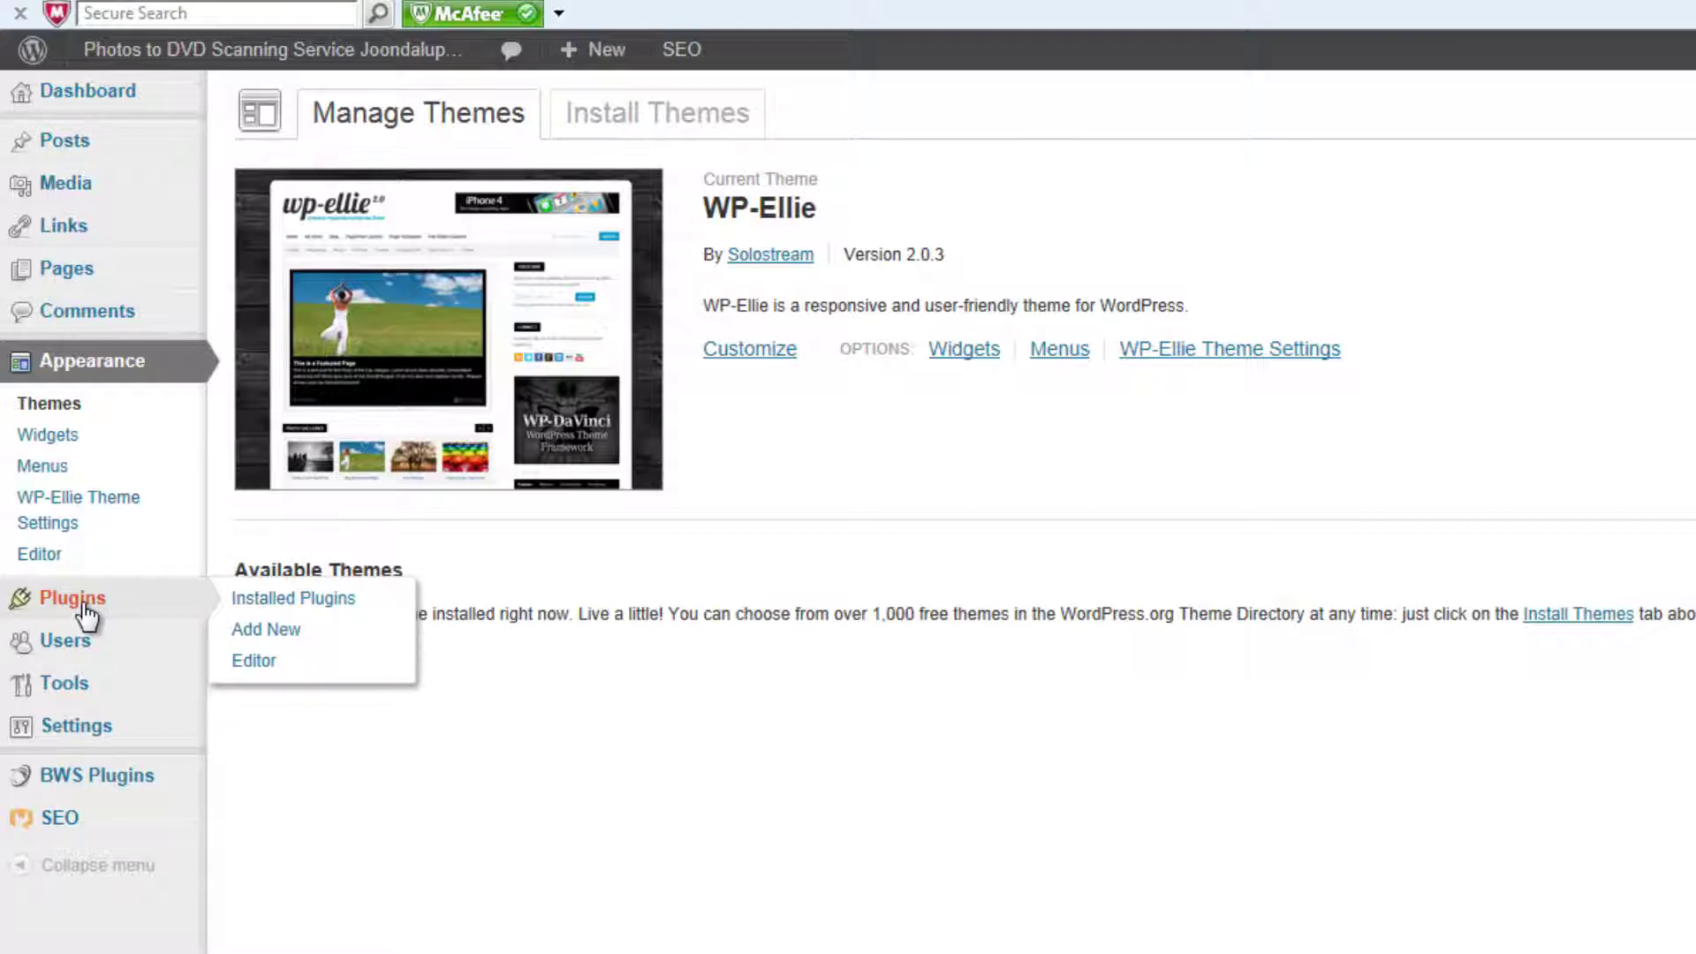
{"action": "left_click", "coordinate": [72, 598]}
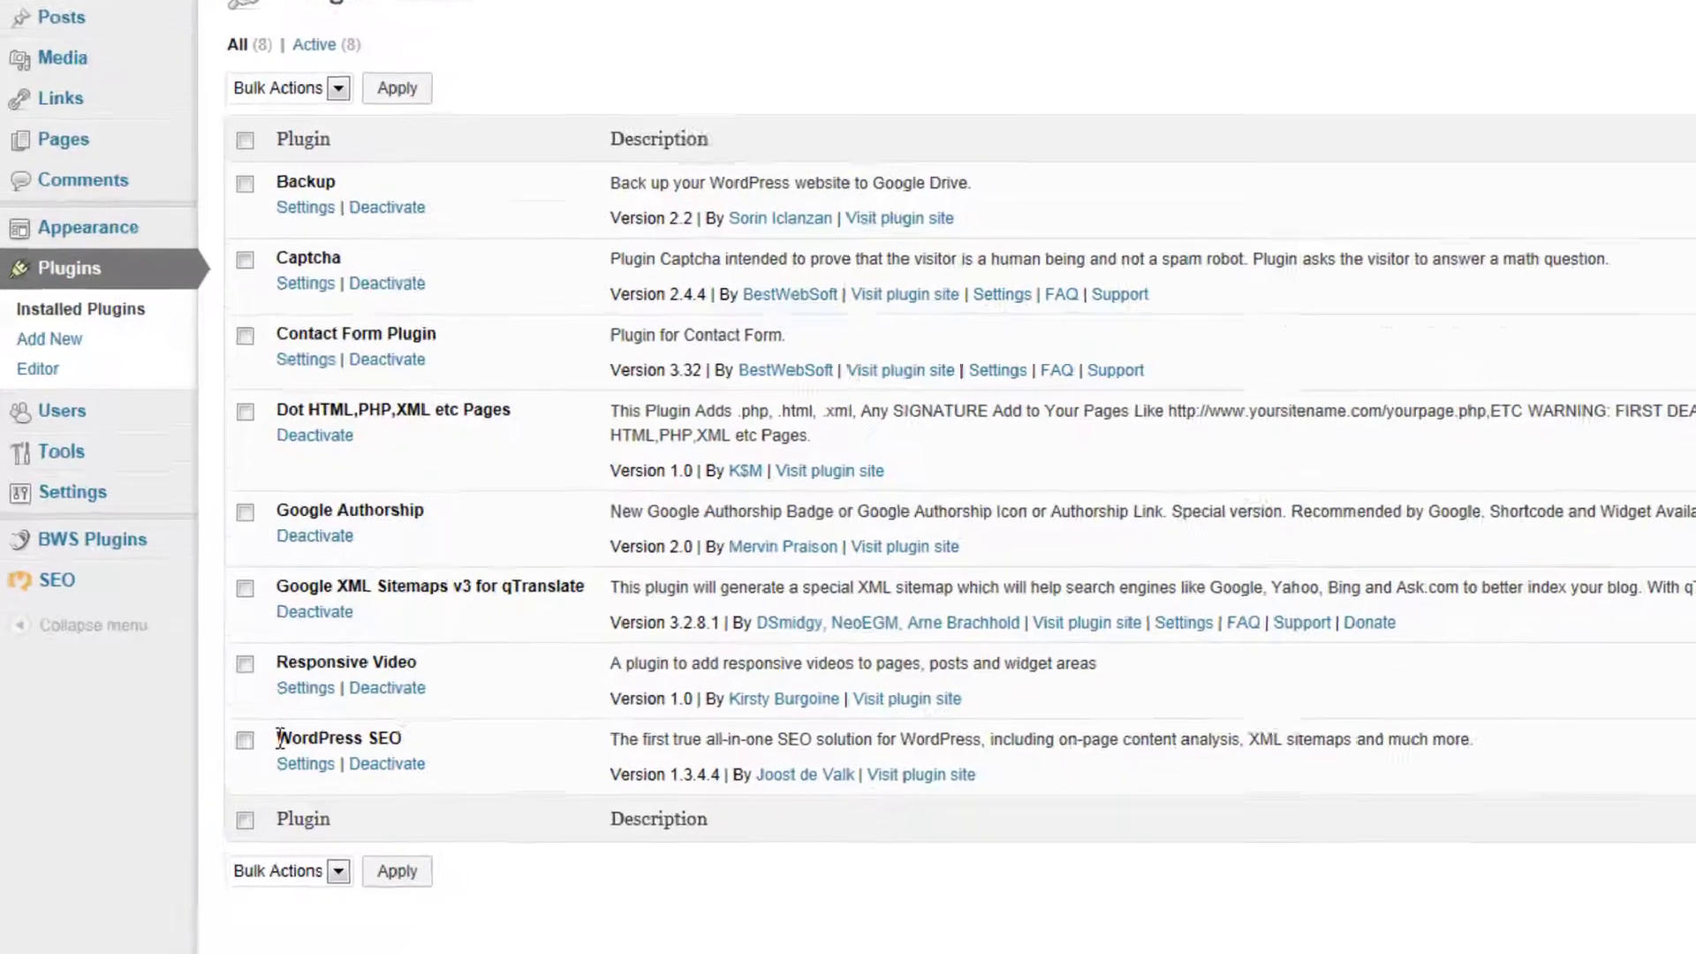
{"action": "left_click_drag", "start_coordinate": [257, 762], "coordinate": [357, 765]}
{"action": "left_click_drag", "start_coordinate": [352, 765], "coordinate": [394, 790]}
{"action": "left_click_drag", "start_coordinate": [634, 687], "coordinate": [636, 687]}
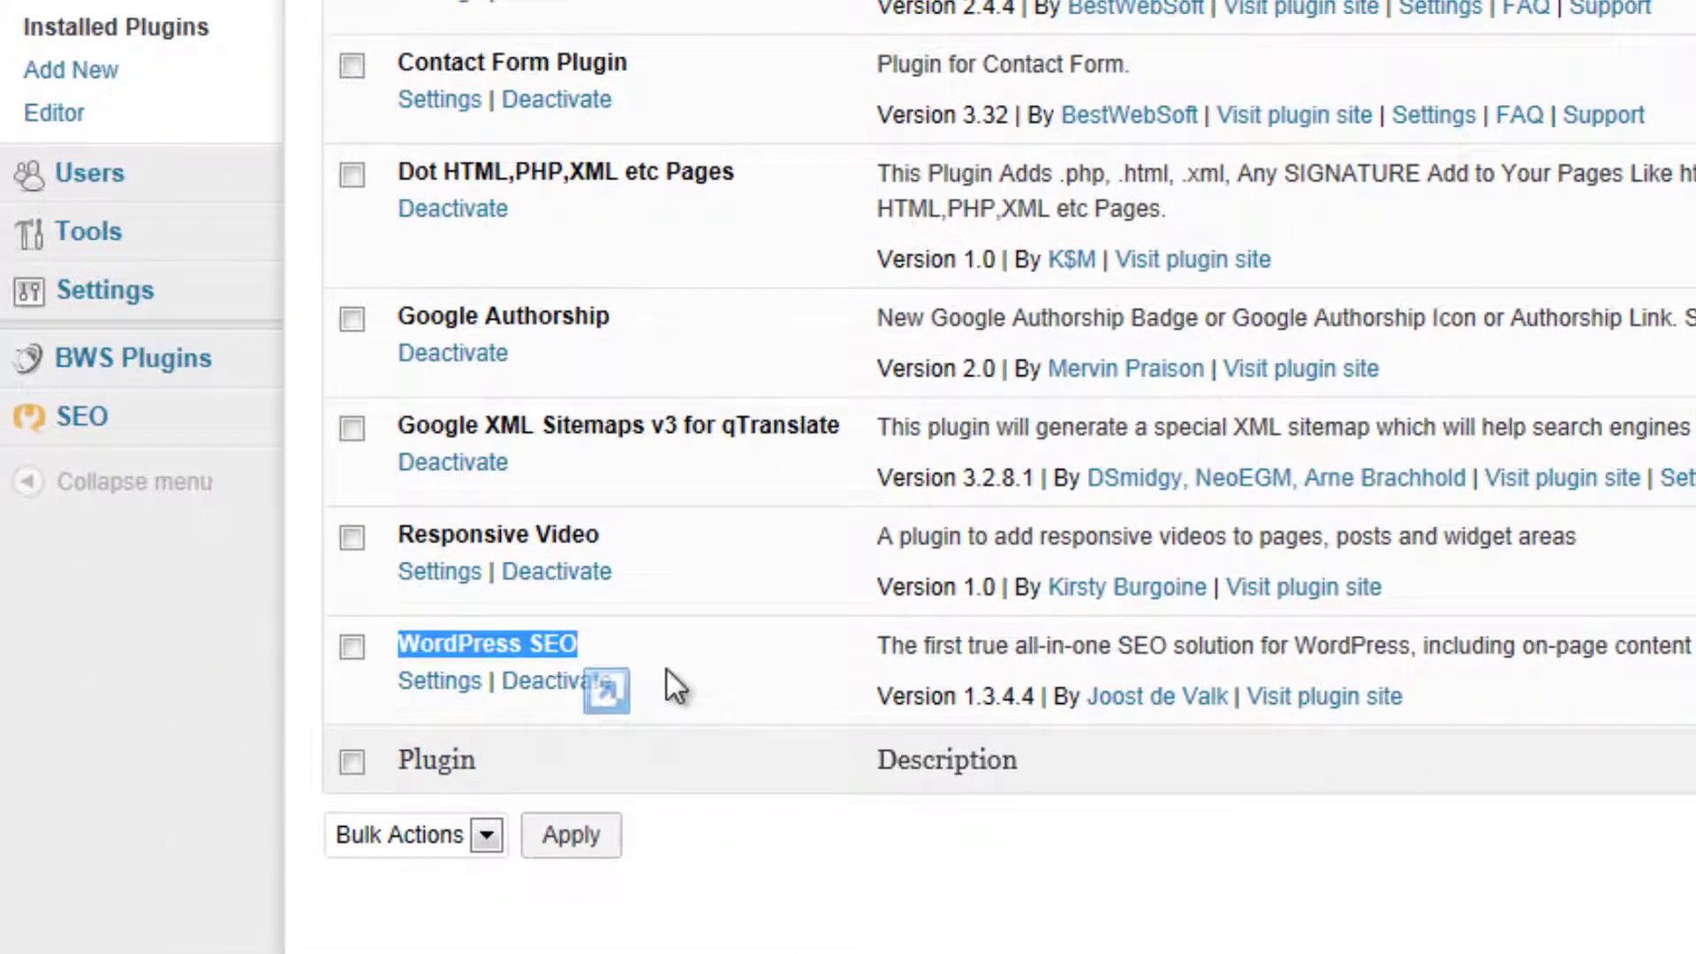
{"action": "left_click", "coordinate": [657, 624]}
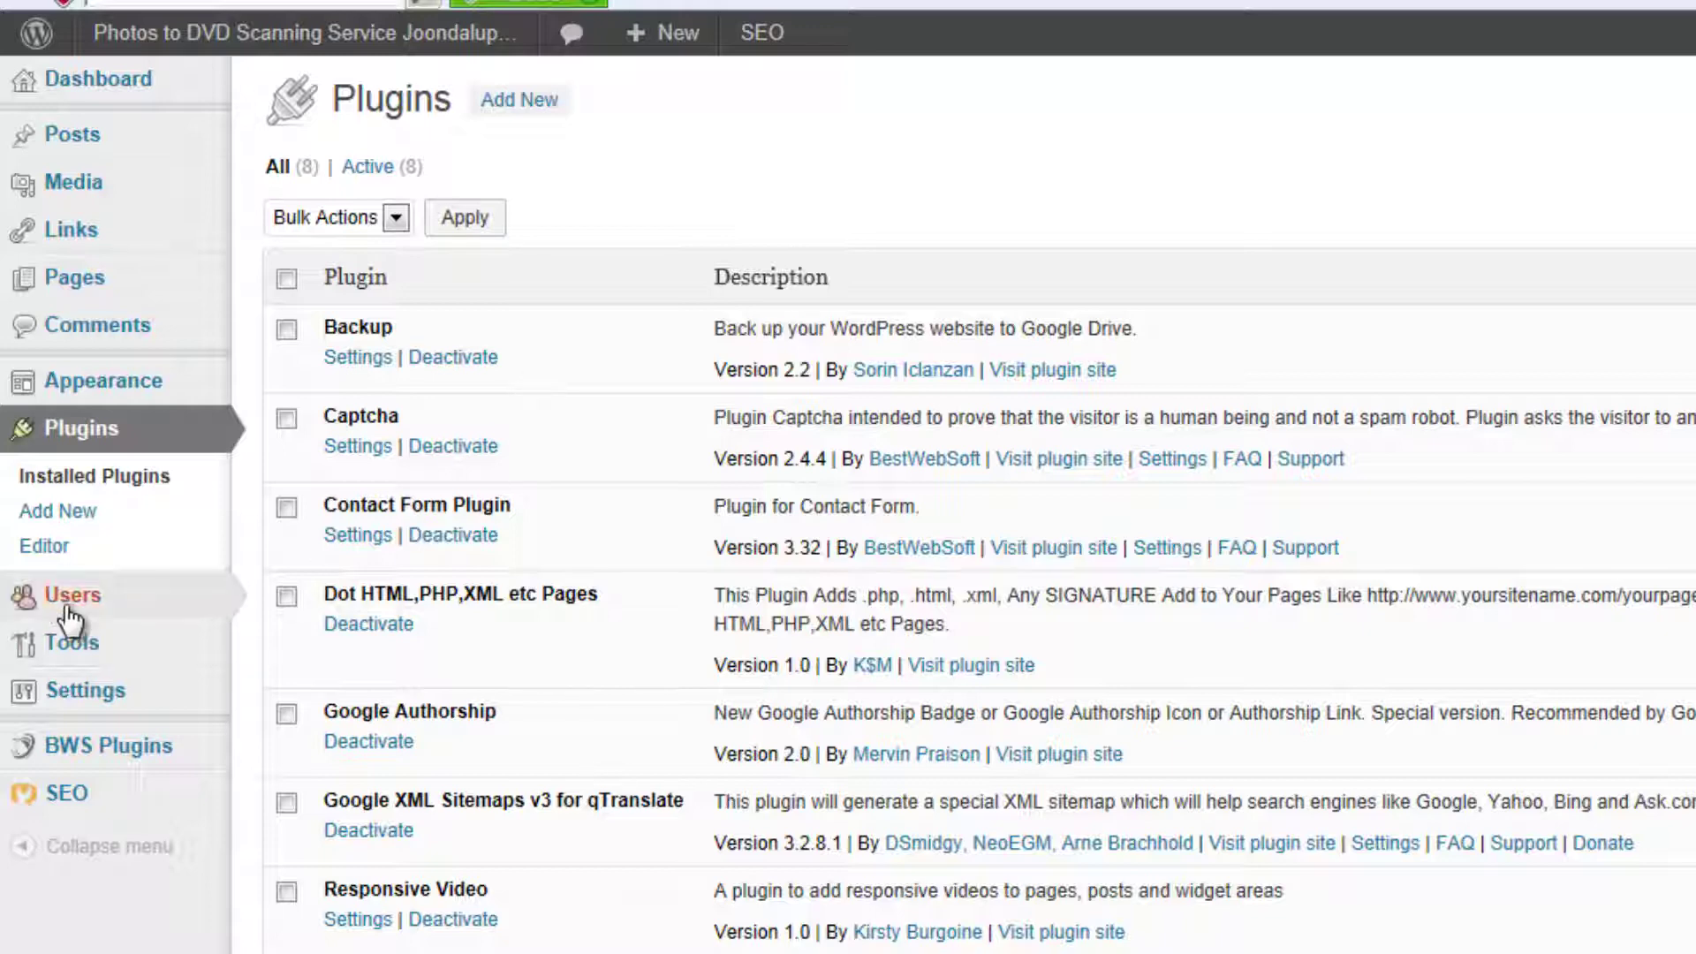
{"action": "mouse_move", "coordinate": [60, 606]}
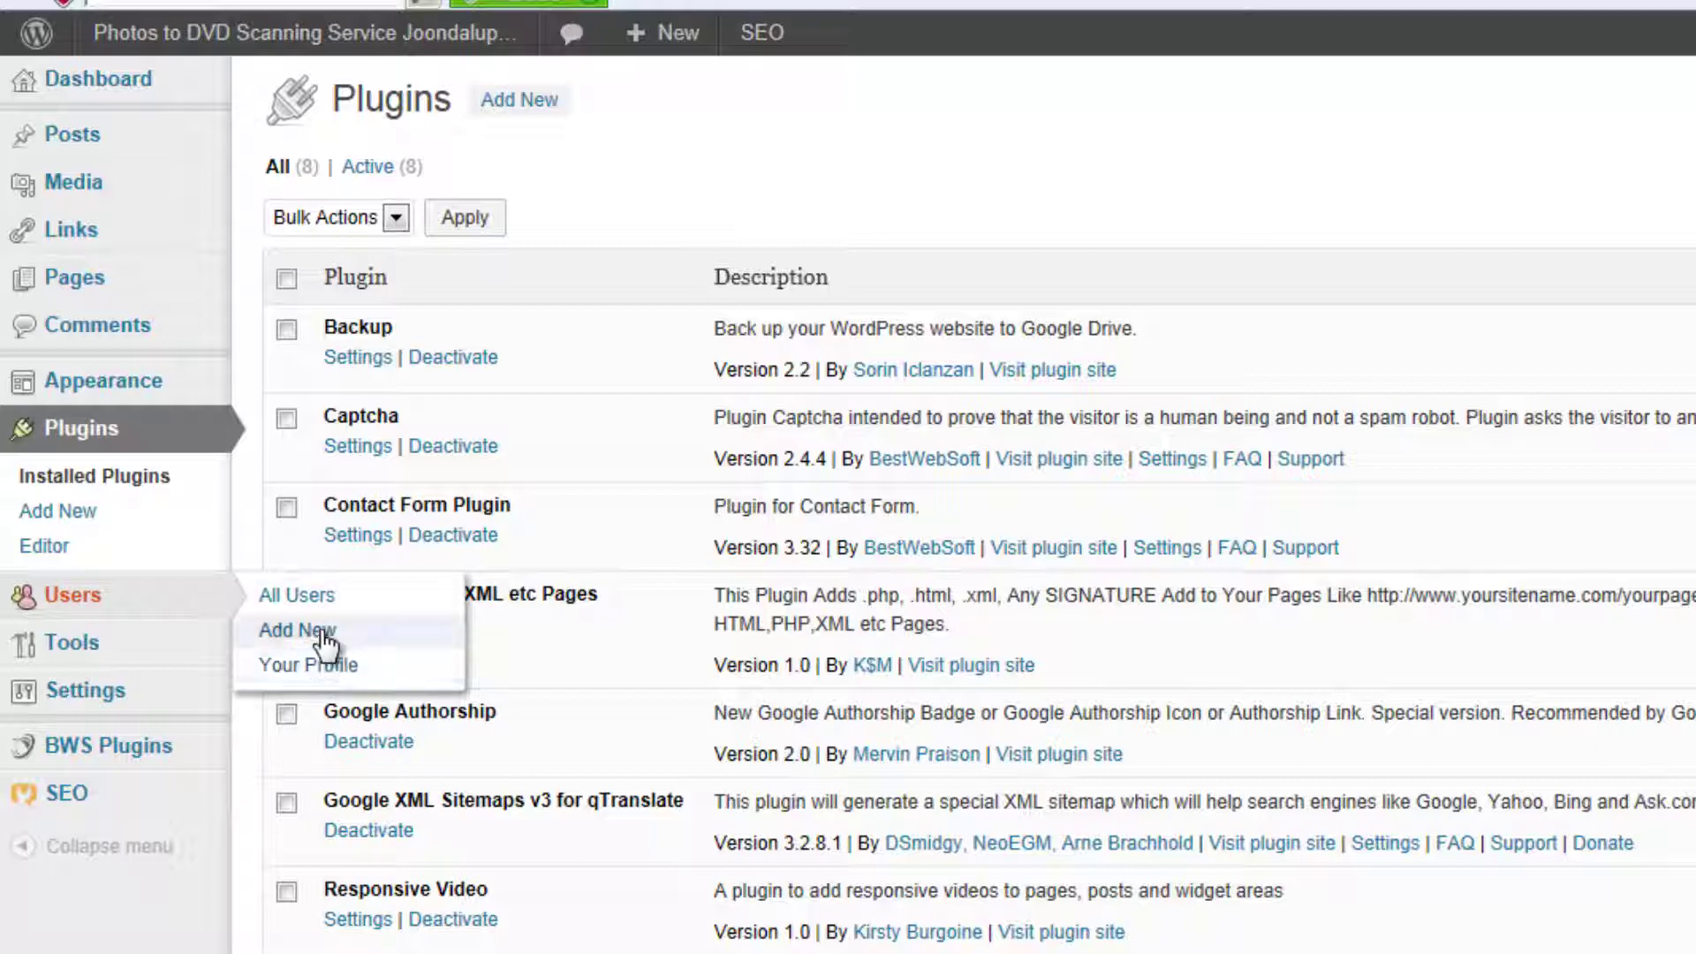
{"action": "mouse_move", "coordinate": [78, 654]}
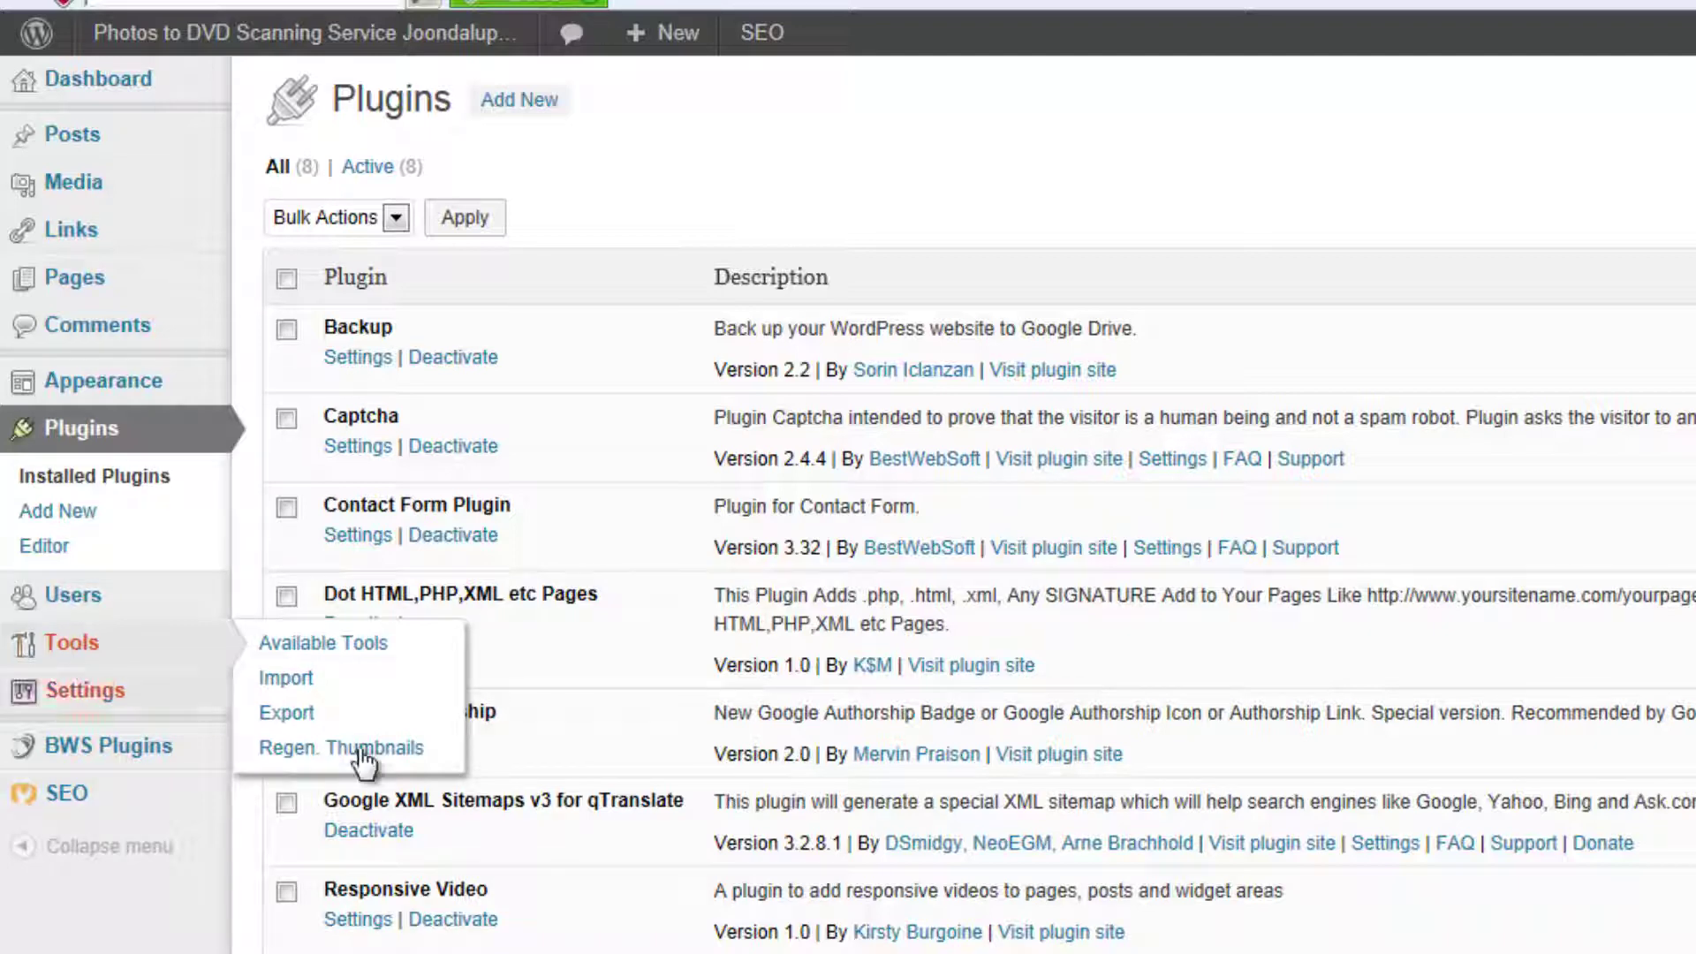
{"action": "mouse_move", "coordinate": [85, 695]}
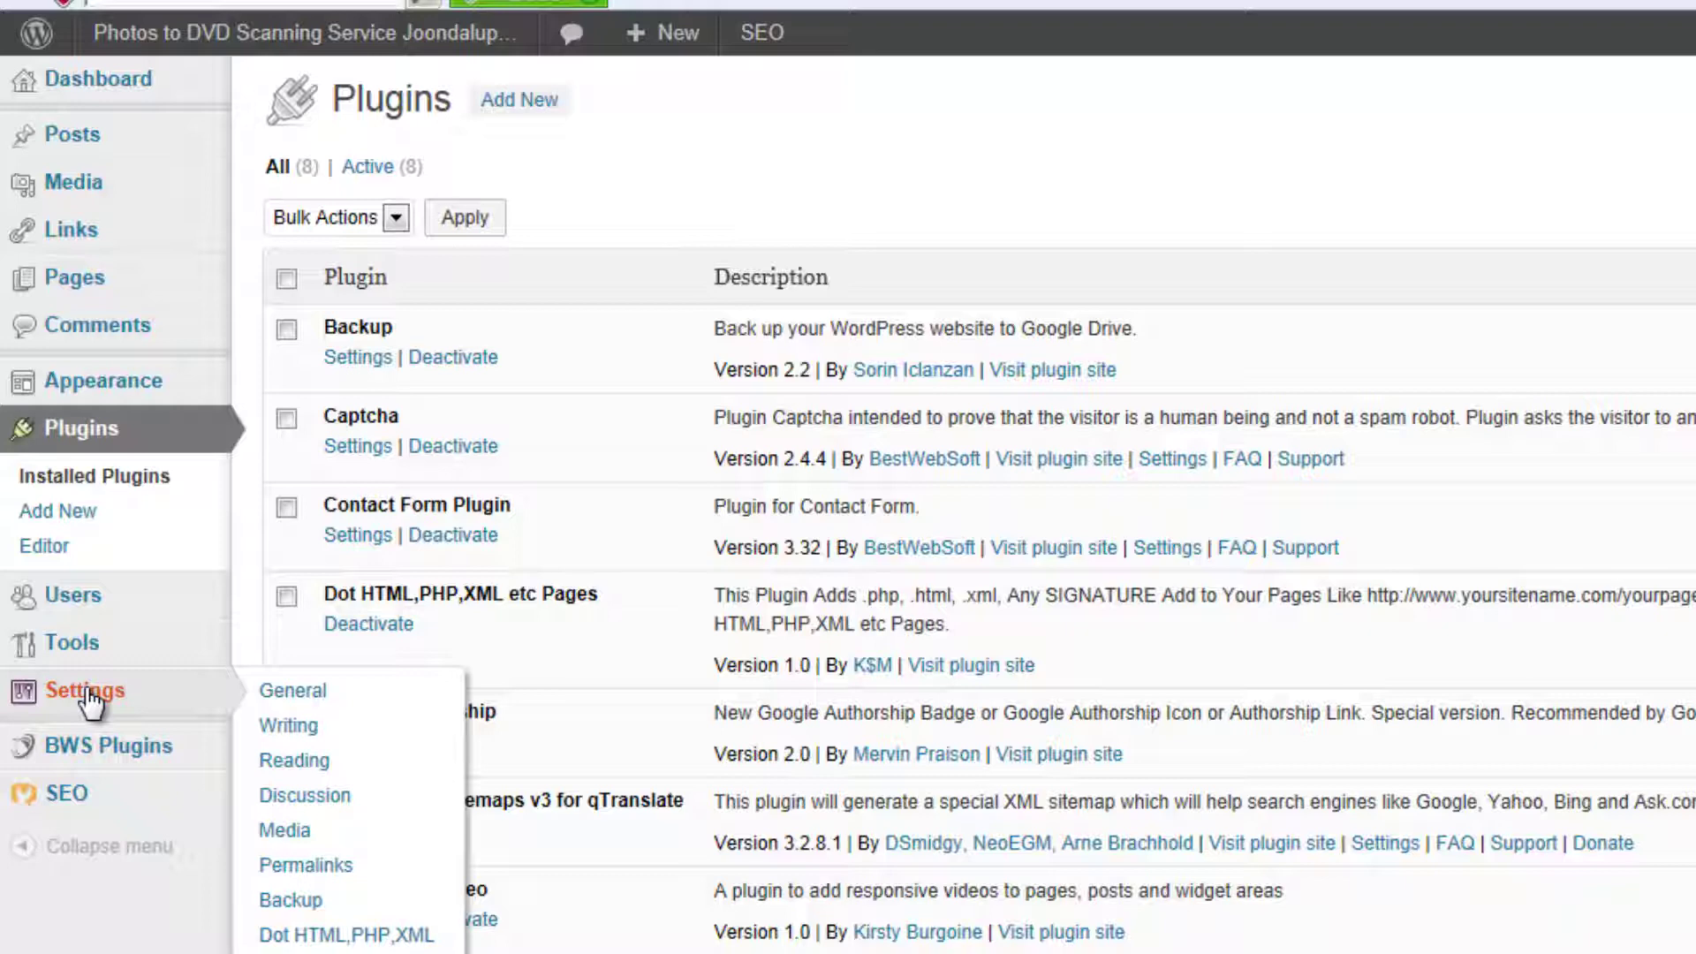
Review General Settings with the timezone kept at Perth, then switch to the Sample Scans preview.
{"action": "left_click", "coordinate": [325, 700]}
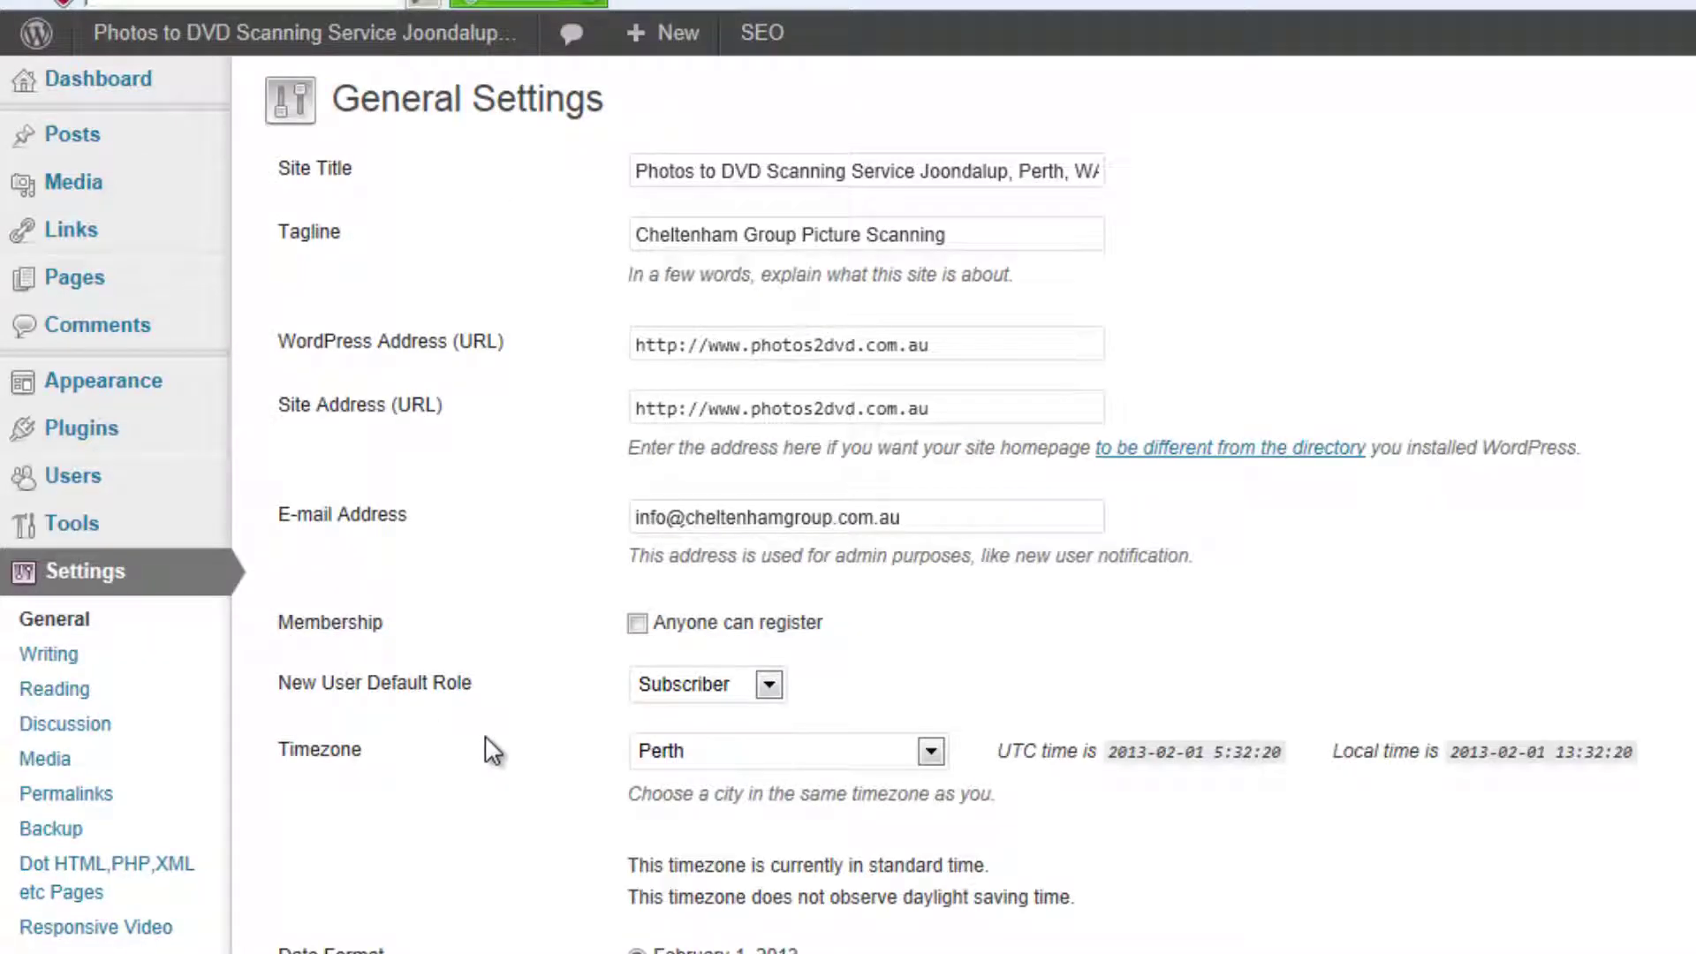
{"action": "left_click", "coordinate": [770, 750]}
{"action": "left_click", "coordinate": [404, 819]}
{"action": "scroll", "coordinate": [404, 819], "scroll_direction": "down", "scroll_amount": 2}
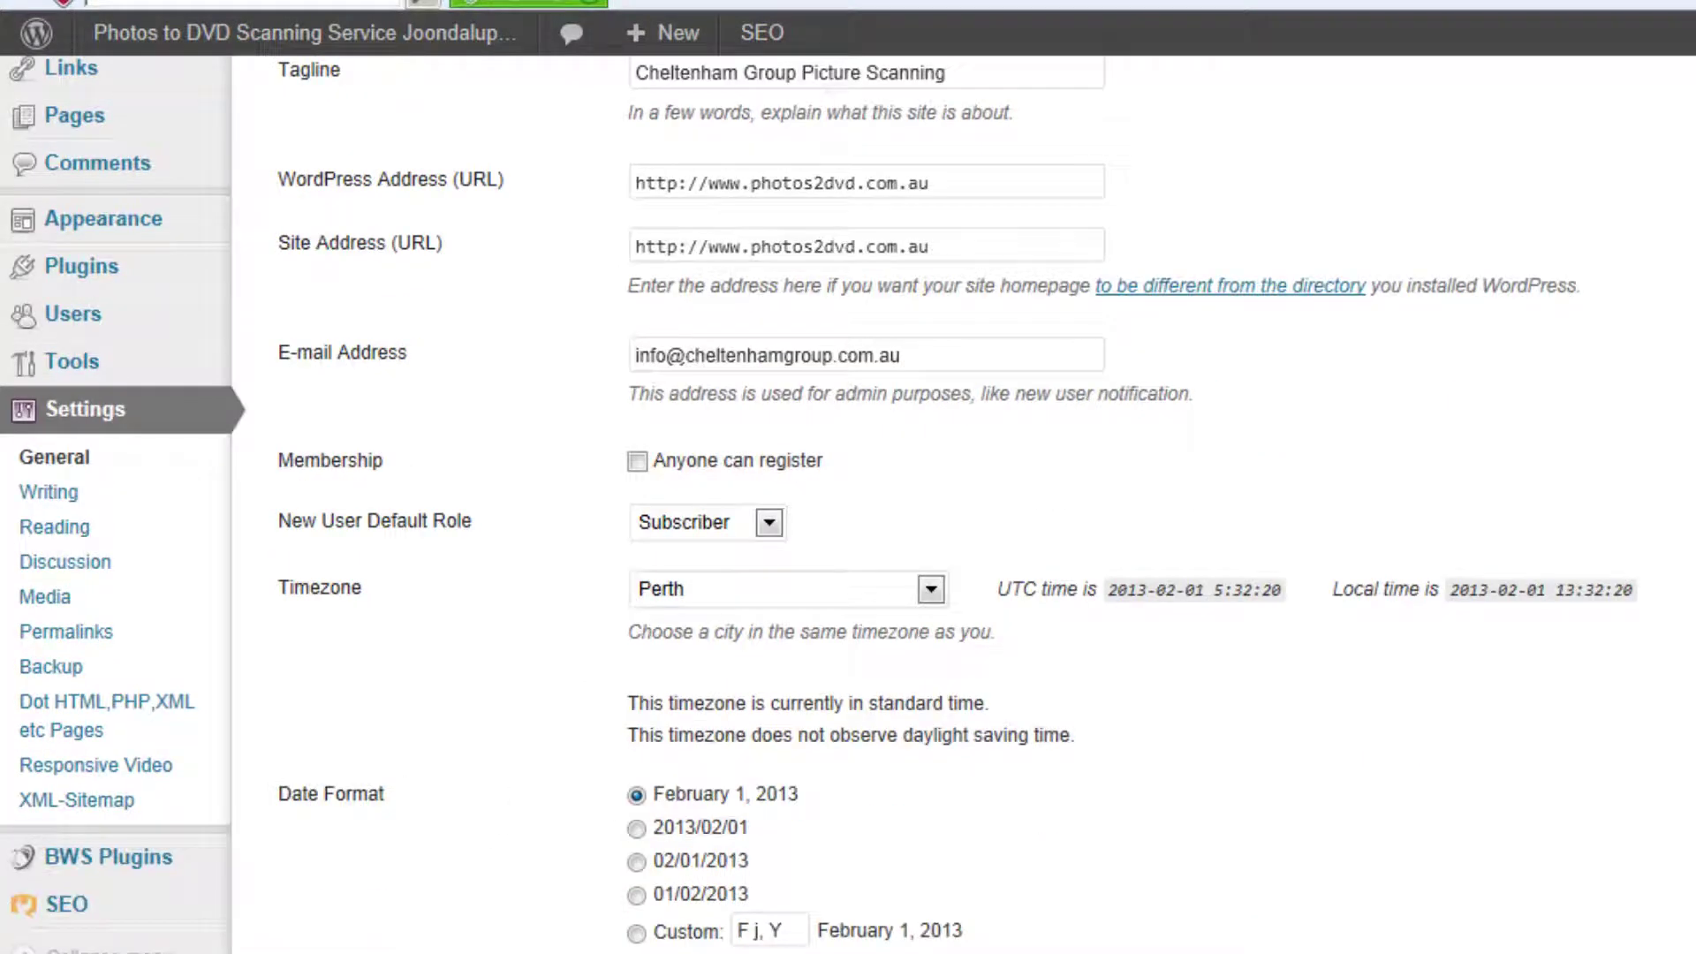
{"action": "scroll", "coordinate": [404, 819], "scroll_direction": "up", "scroll_amount": 2}
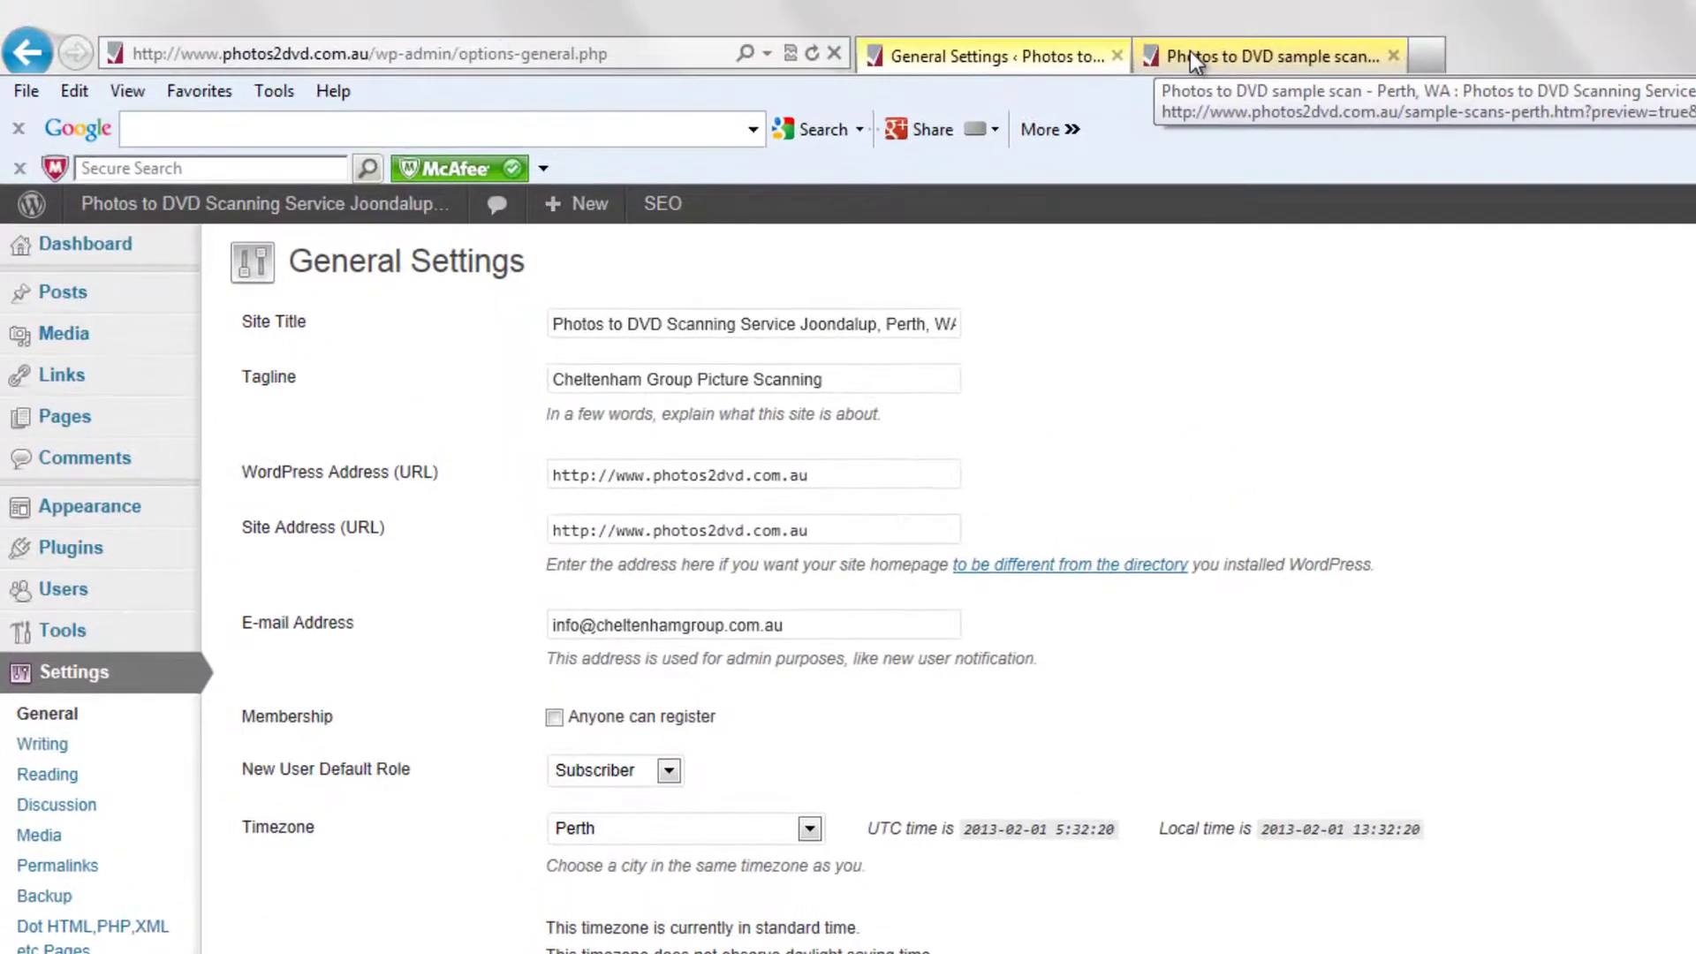
{"action": "left_click", "coordinate": [1190, 53]}
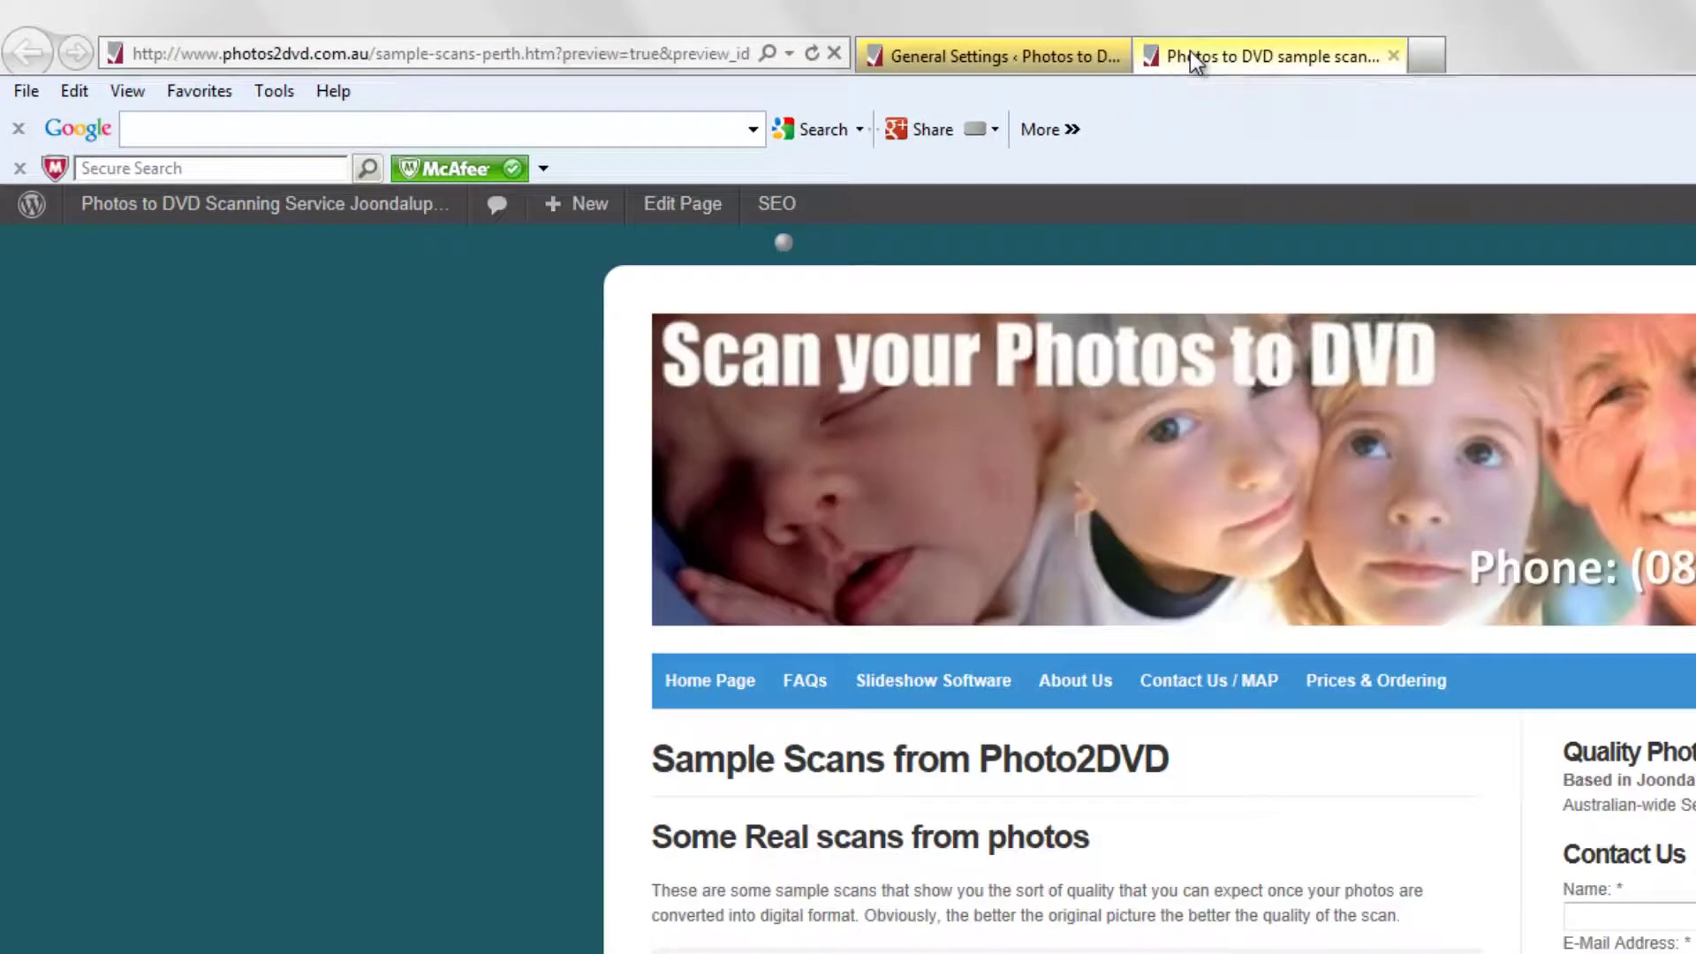
Return from the page preview to the General Settings browser tab.
{"action": "left_click", "coordinate": [972, 57]}
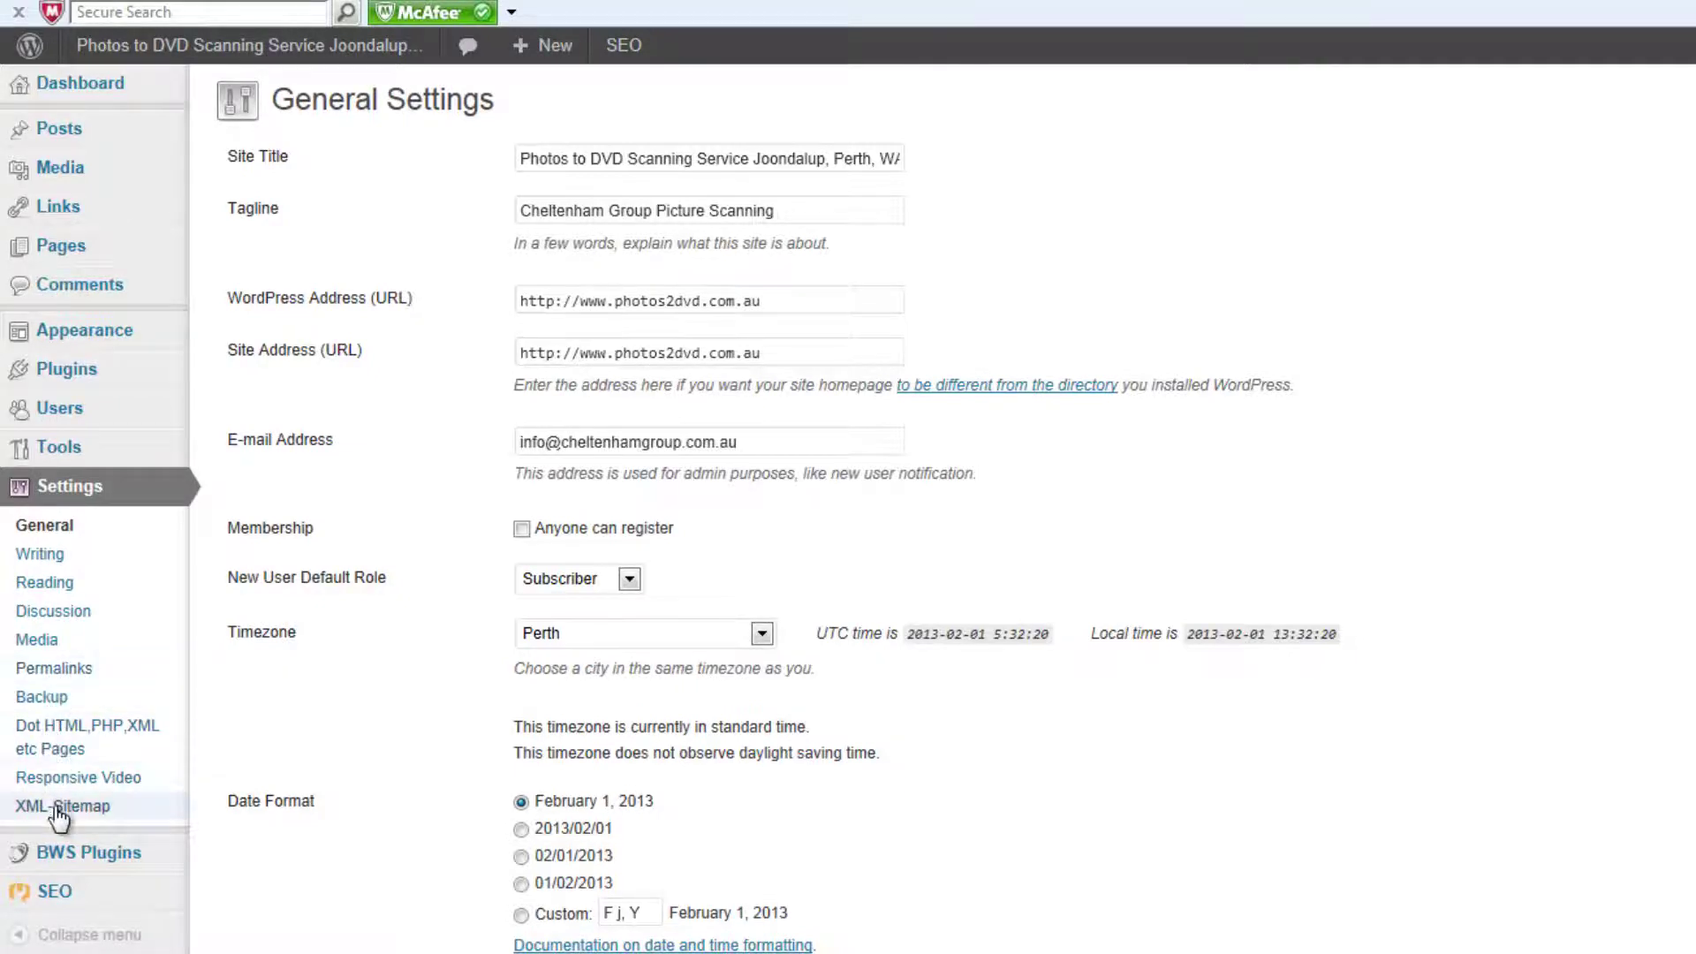
{"action": "mouse_move", "coordinate": [148, 435]}
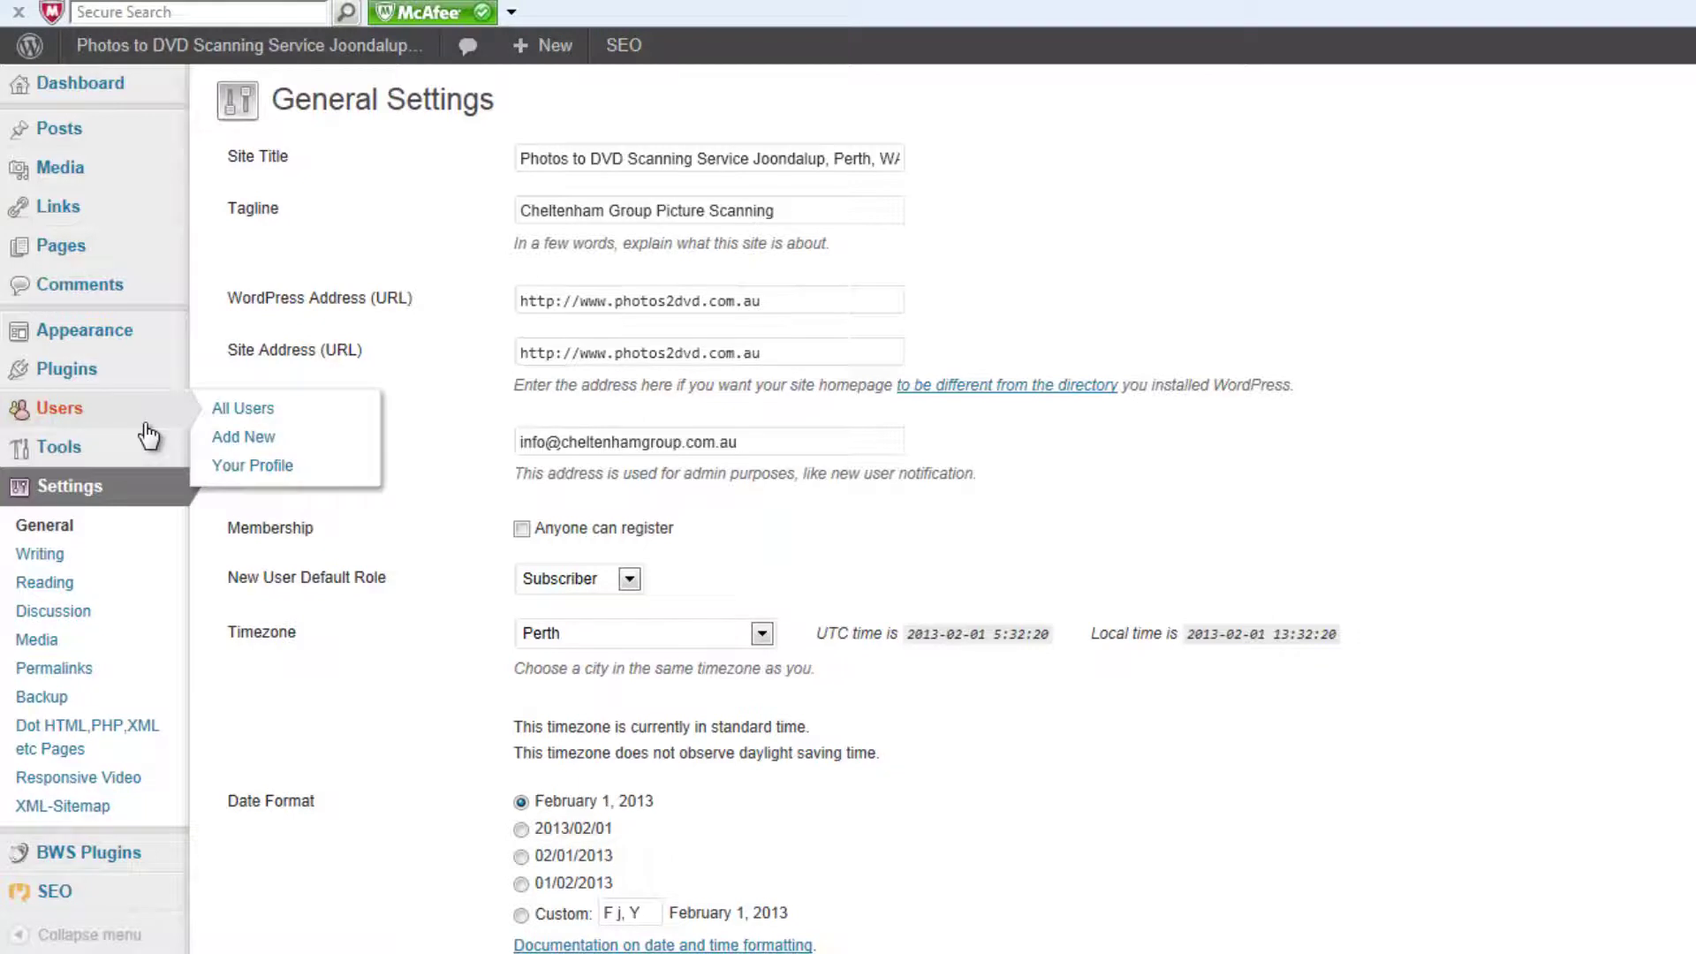